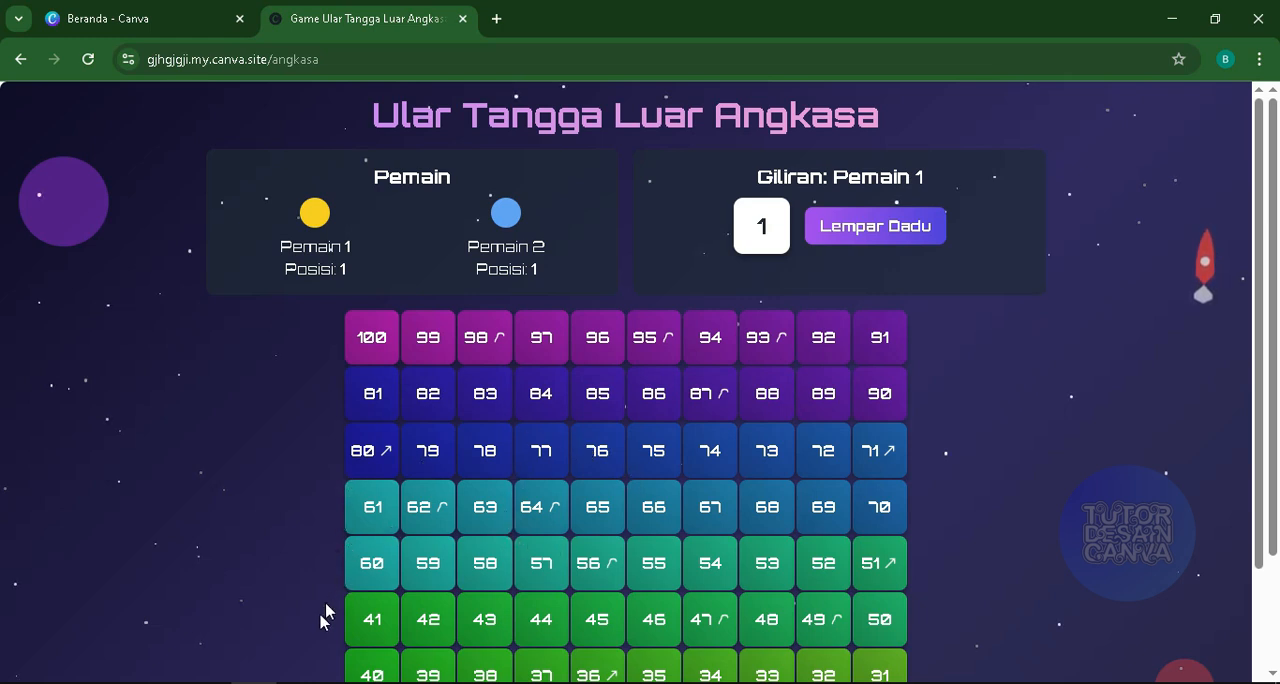
# - Switch to the Canva home page and set the AI prompt to the "Kode untuk saya" mode
pyautogui.click(137, 12)
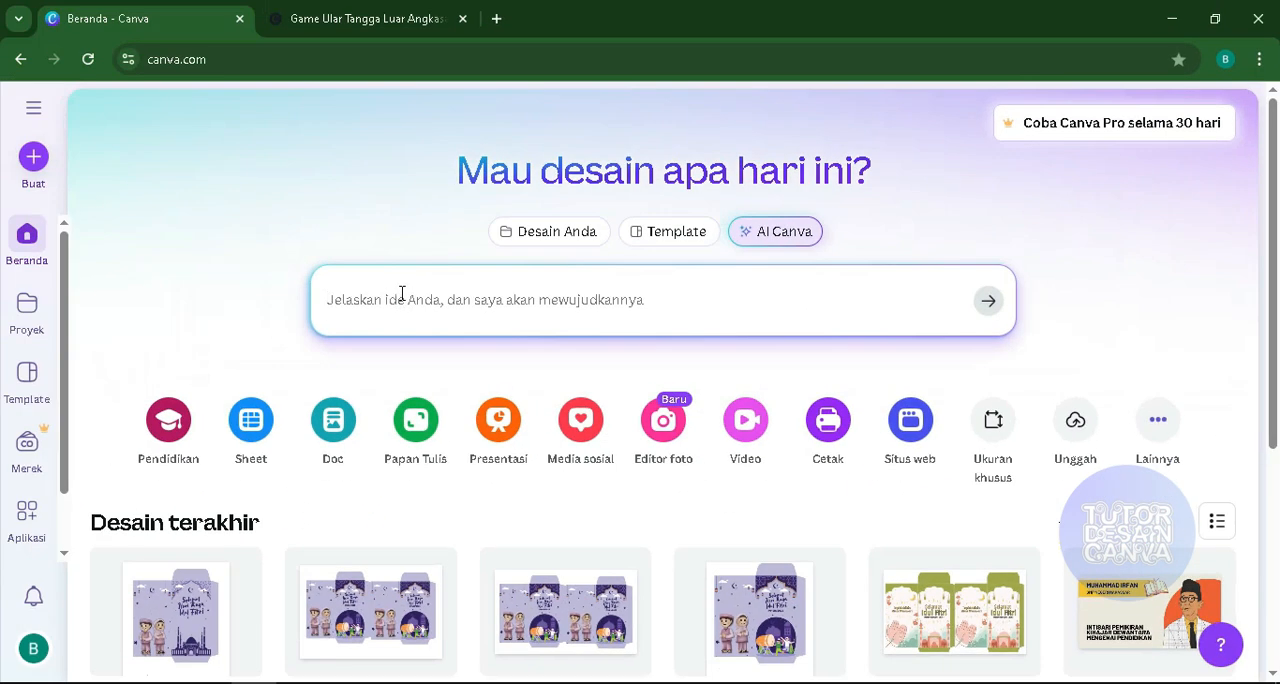
pyautogui.click(401, 293)
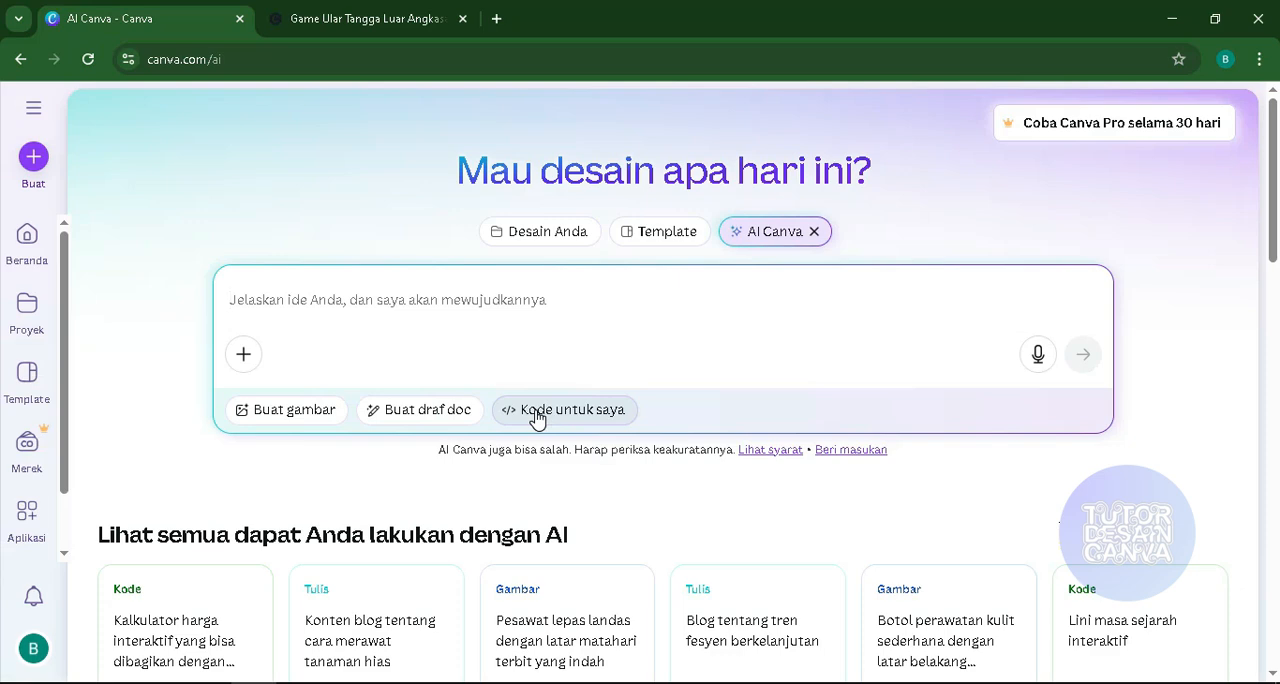
pyautogui.click(537, 412)
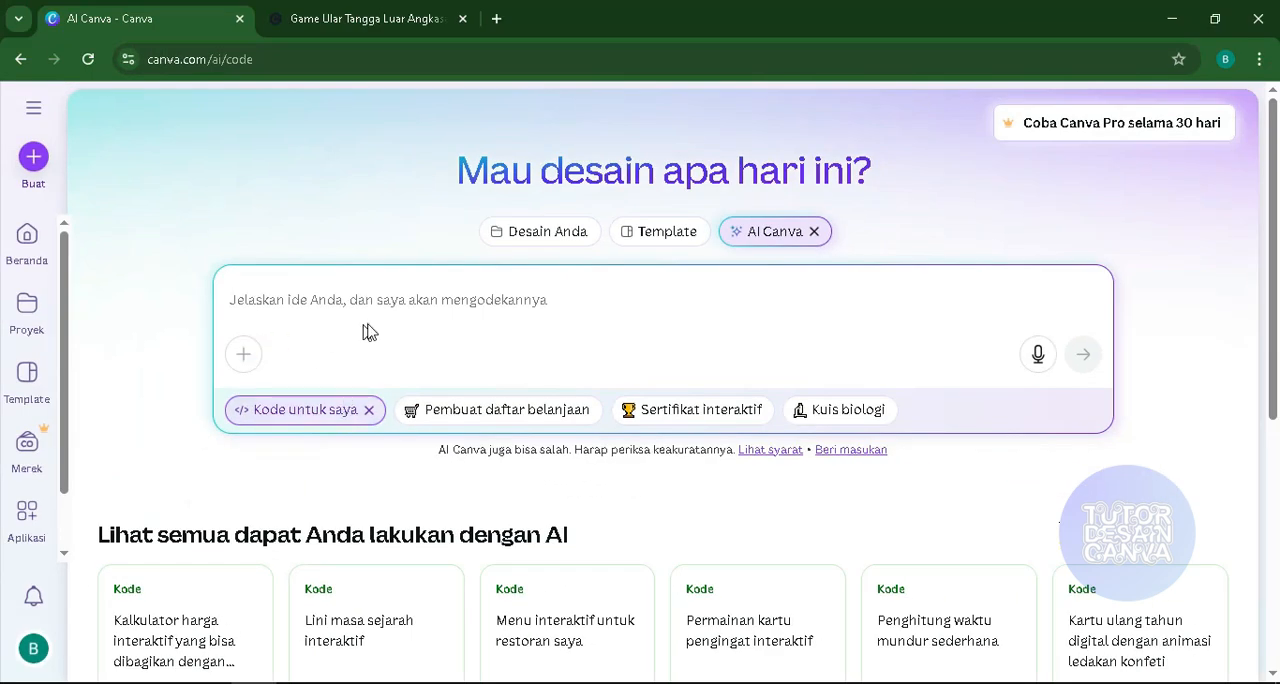
pyautogui.click(349, 317)
pyautogui.write('buat')
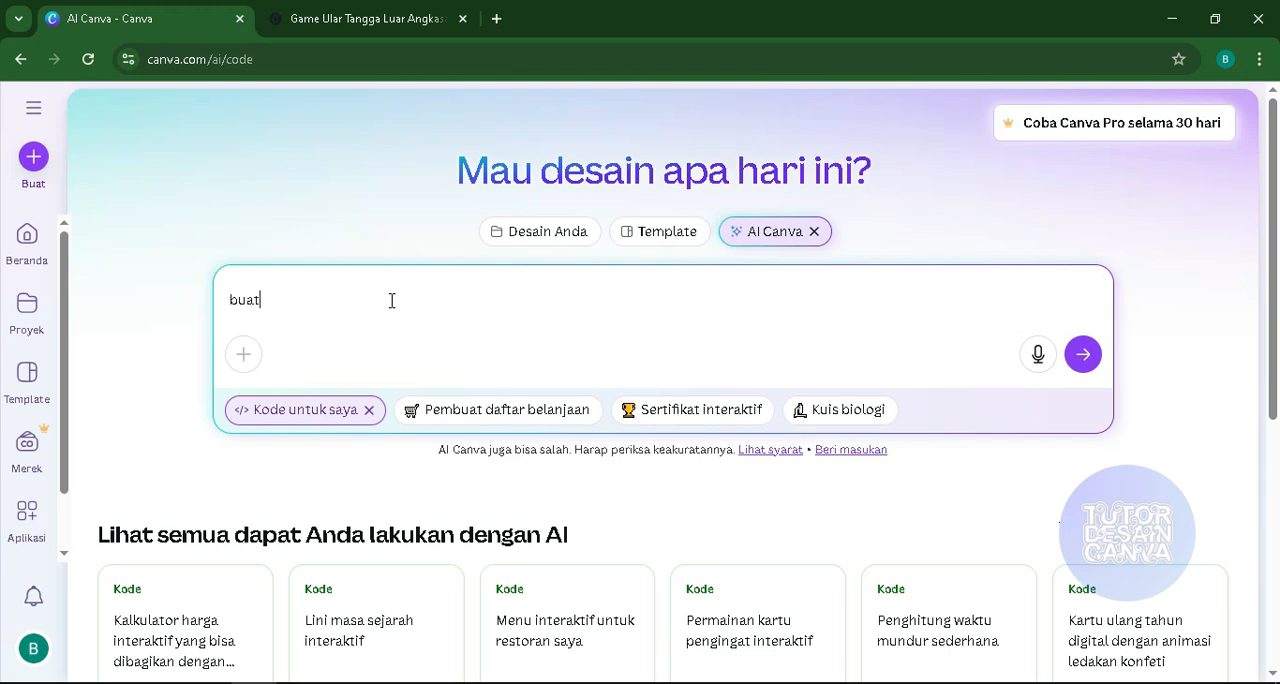
pyautogui.write('kan saya permainan ular tangga i')
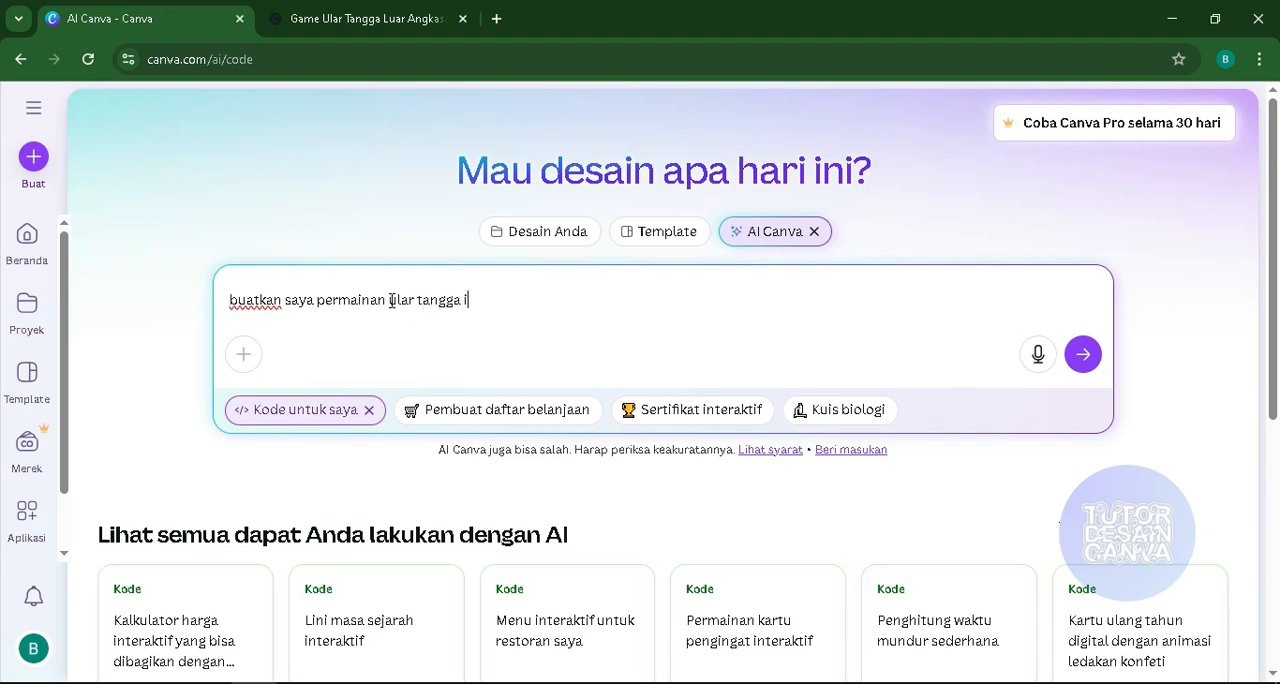
pyautogui.write('ktif responsif')
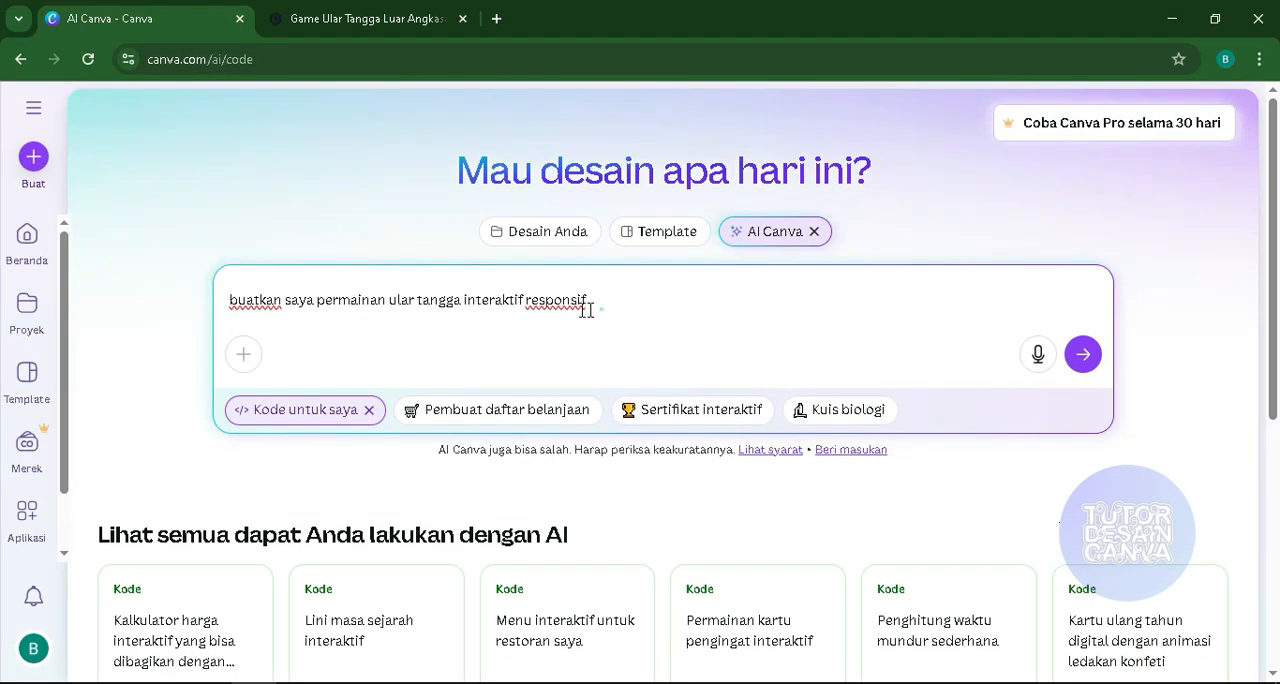
pyautogui.moveTo(586, 310); pyautogui.dragTo(226, 303)
pyautogui.press('BackSpace')
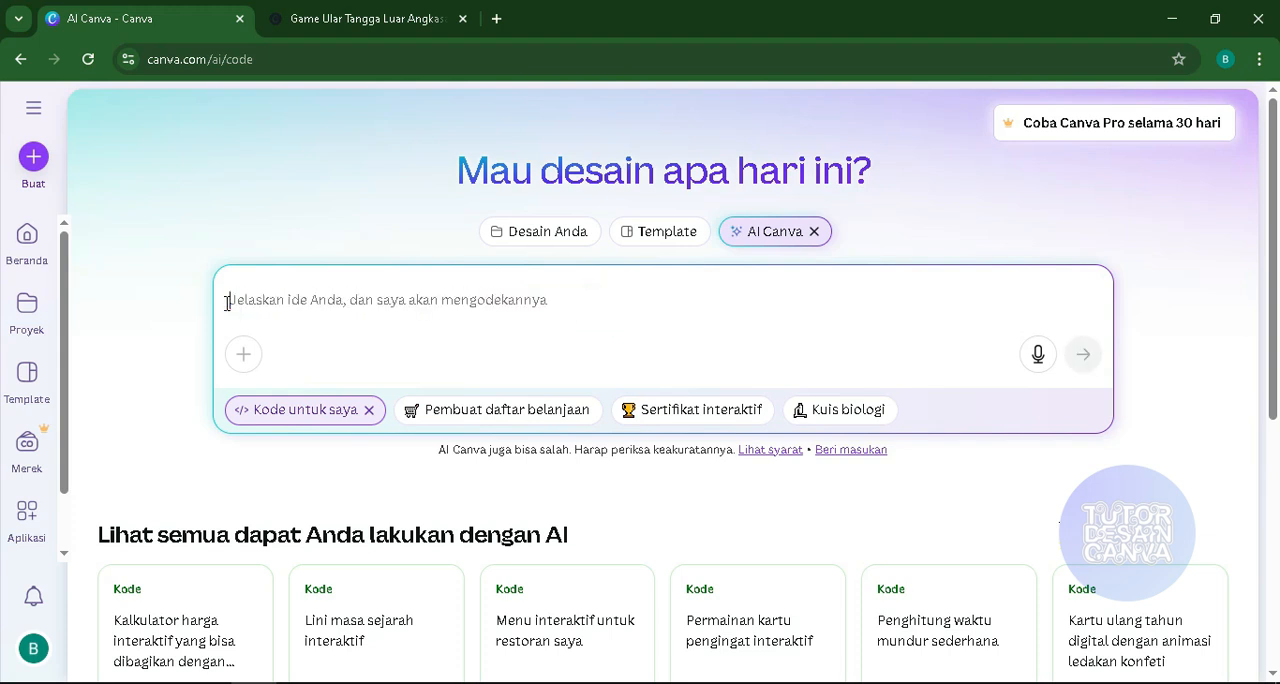
# - Switch to the "ular tangga" note in Notepad and replace the word "game" in the first line with "permainan"
pyautogui.click(338, 683)
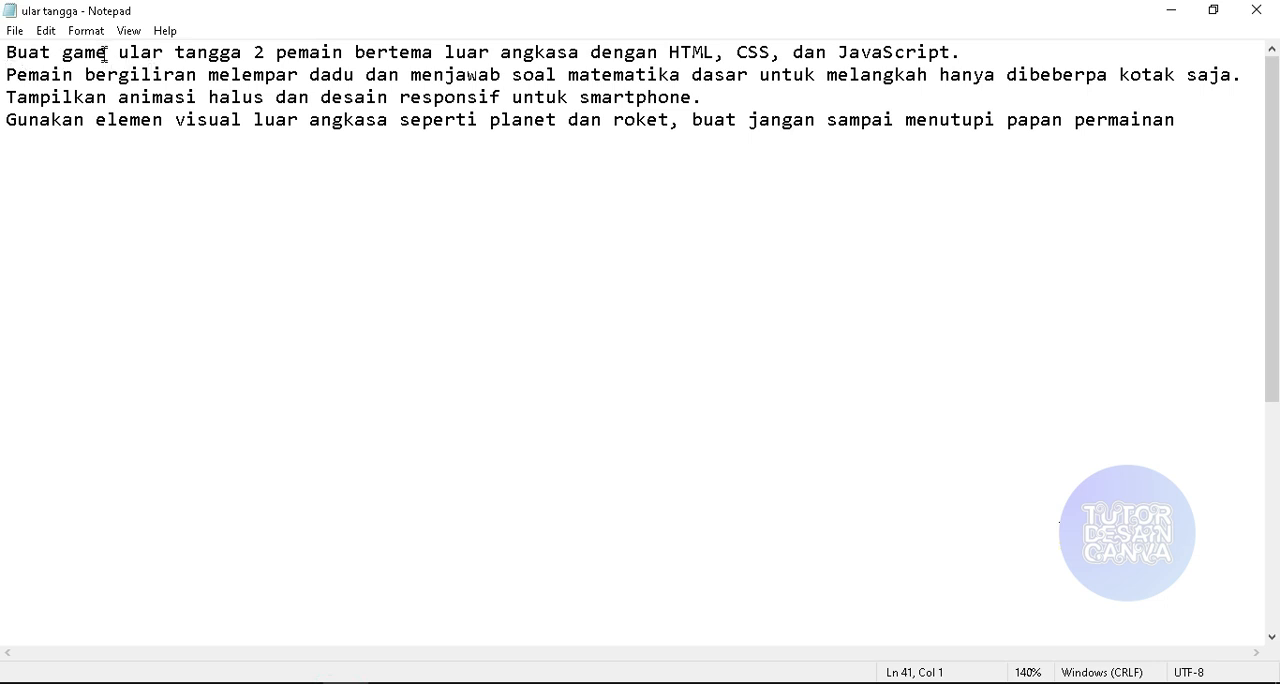
pyautogui.moveTo(104, 55); pyautogui.dragTo(64, 55)
pyautogui.press('BackSpace')
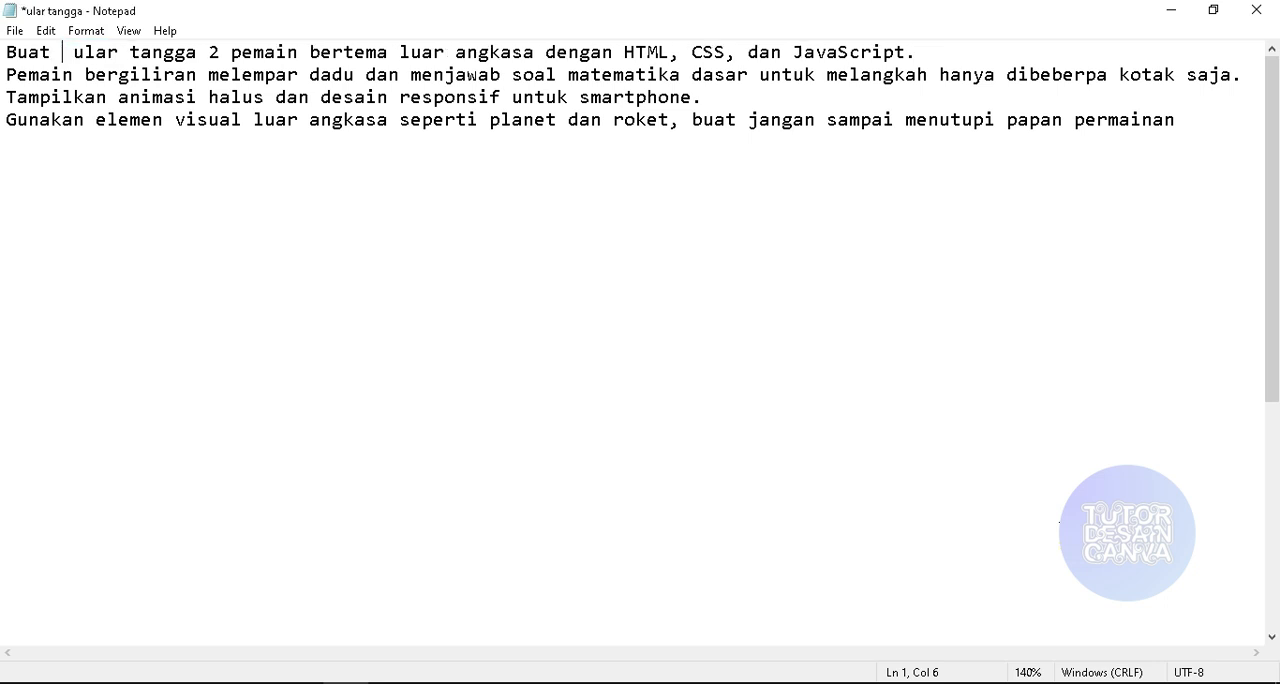
pyautogui.write('permainan')
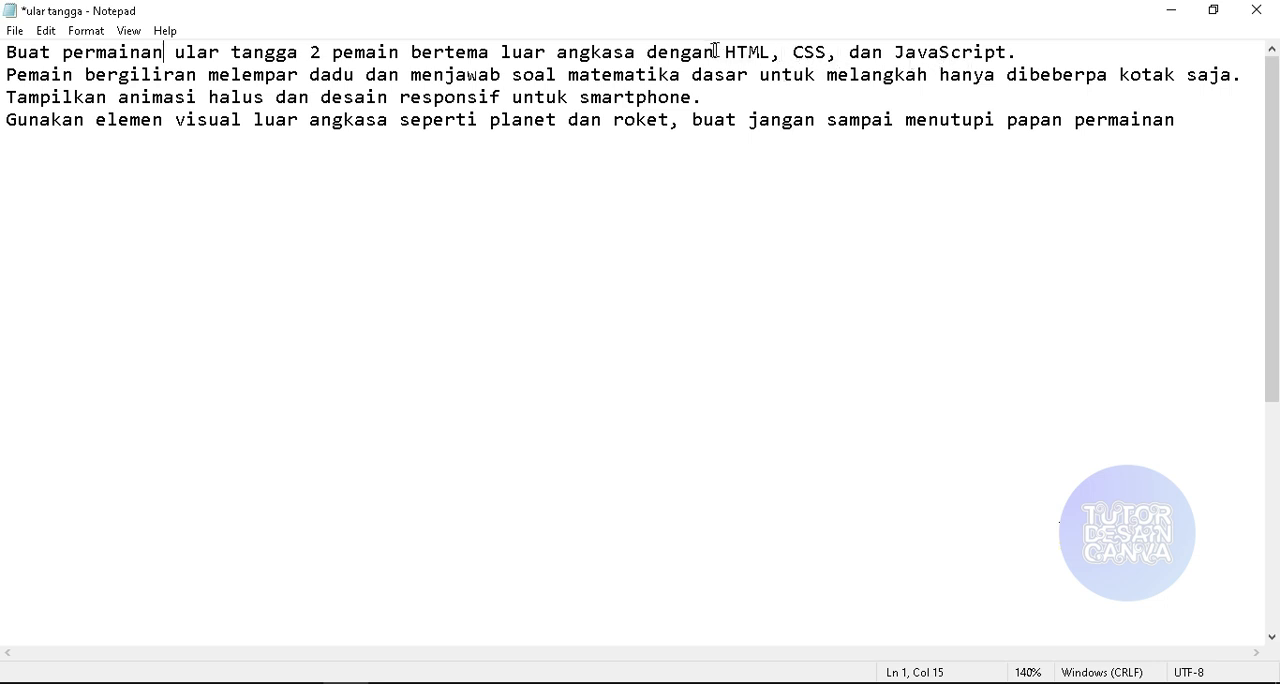
pyautogui.moveTo(727, 52); pyautogui.dragTo(1012, 50)
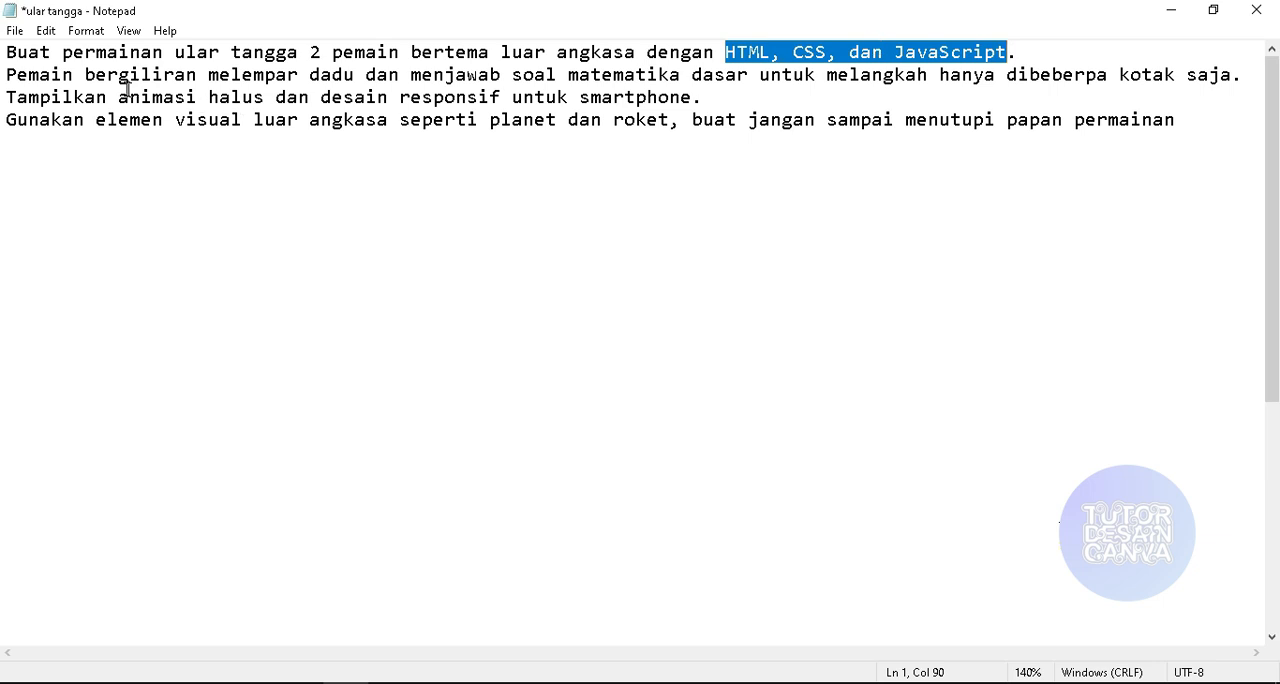
pyautogui.click(401, 96)
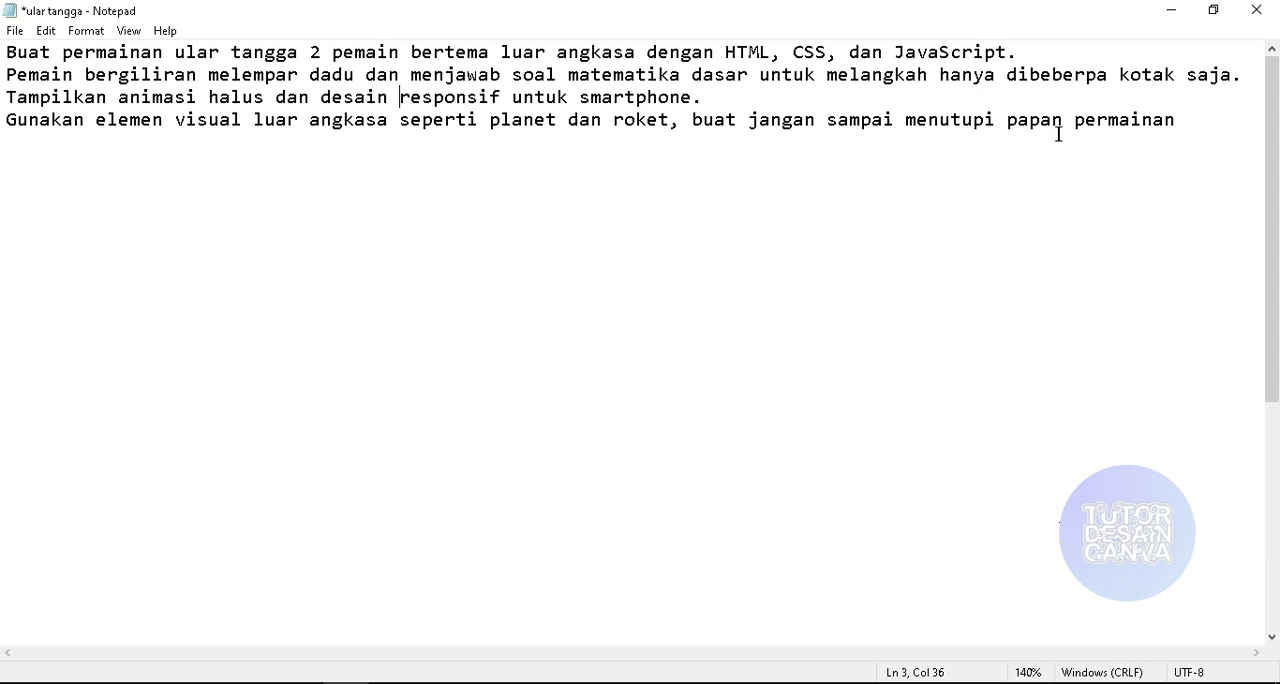
# - Append ", gunakan bahasa indonesia untuk seluruh permainan" to the end of the note's last line
pyautogui.click(1174, 126)
pyautogui.write(', gunana')
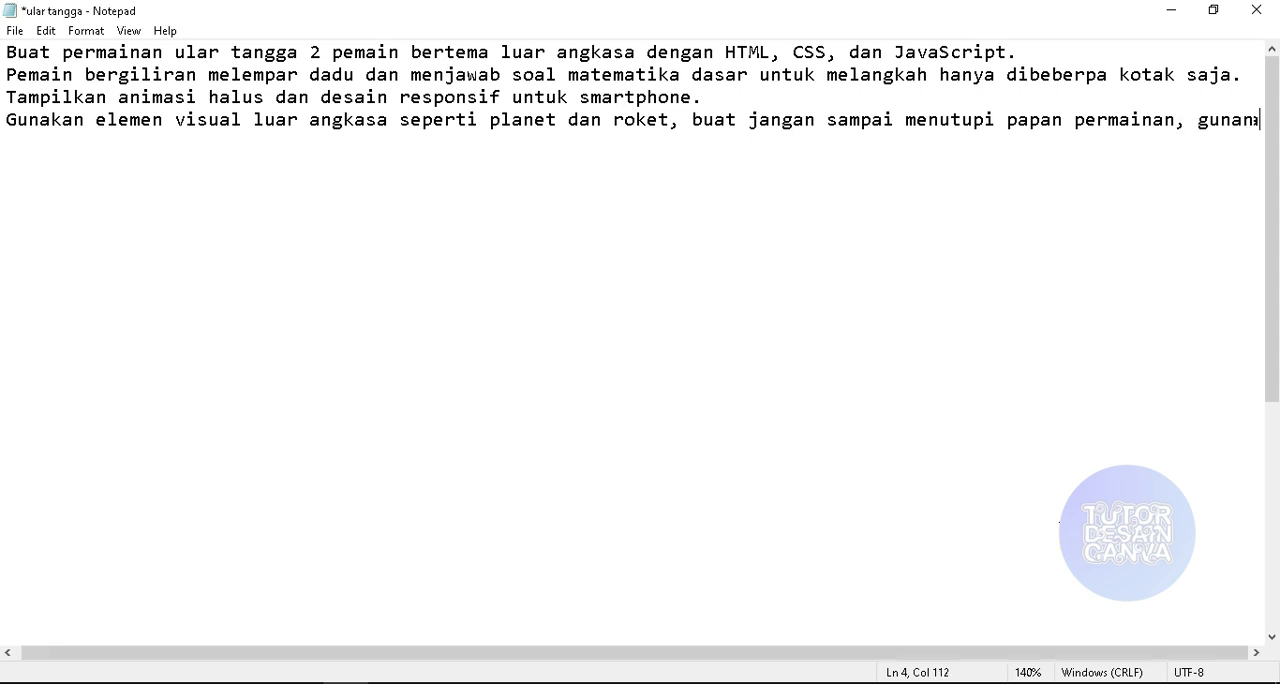
pyautogui.write('k')
pyautogui.press('BackSpace')
pyautogui.press('BackSpace')
pyautogui.press('BackSpace')
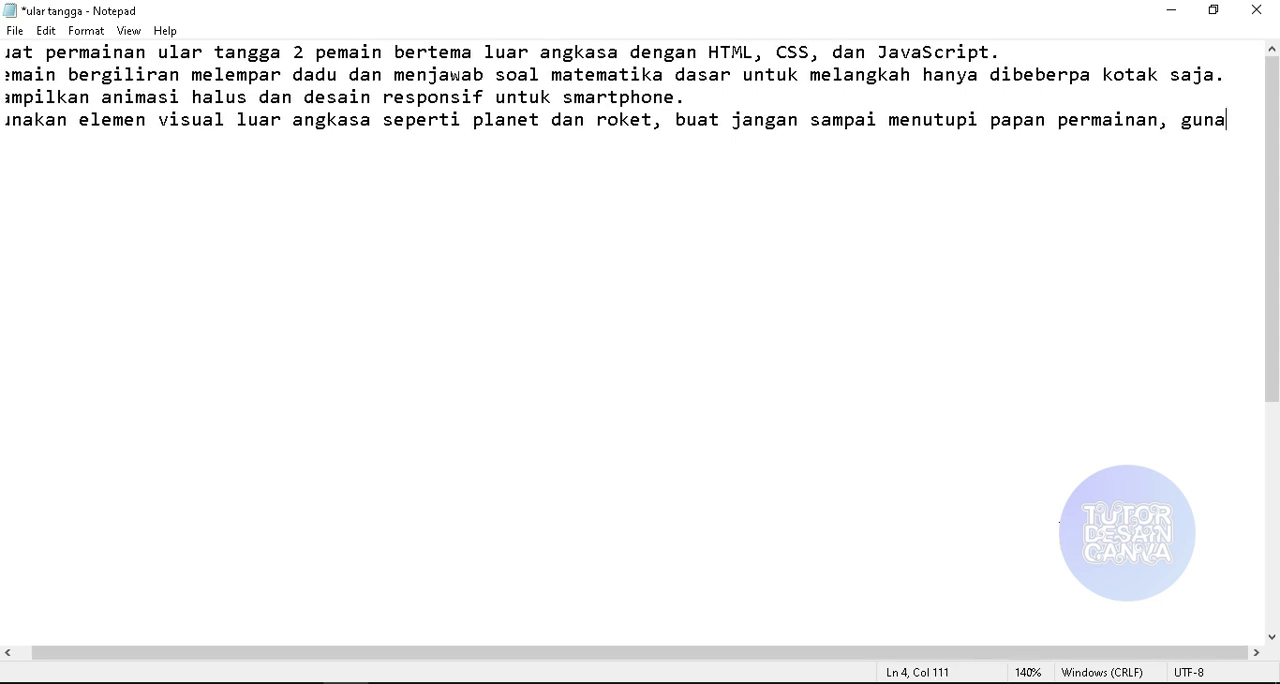
pyautogui.write('kan ')
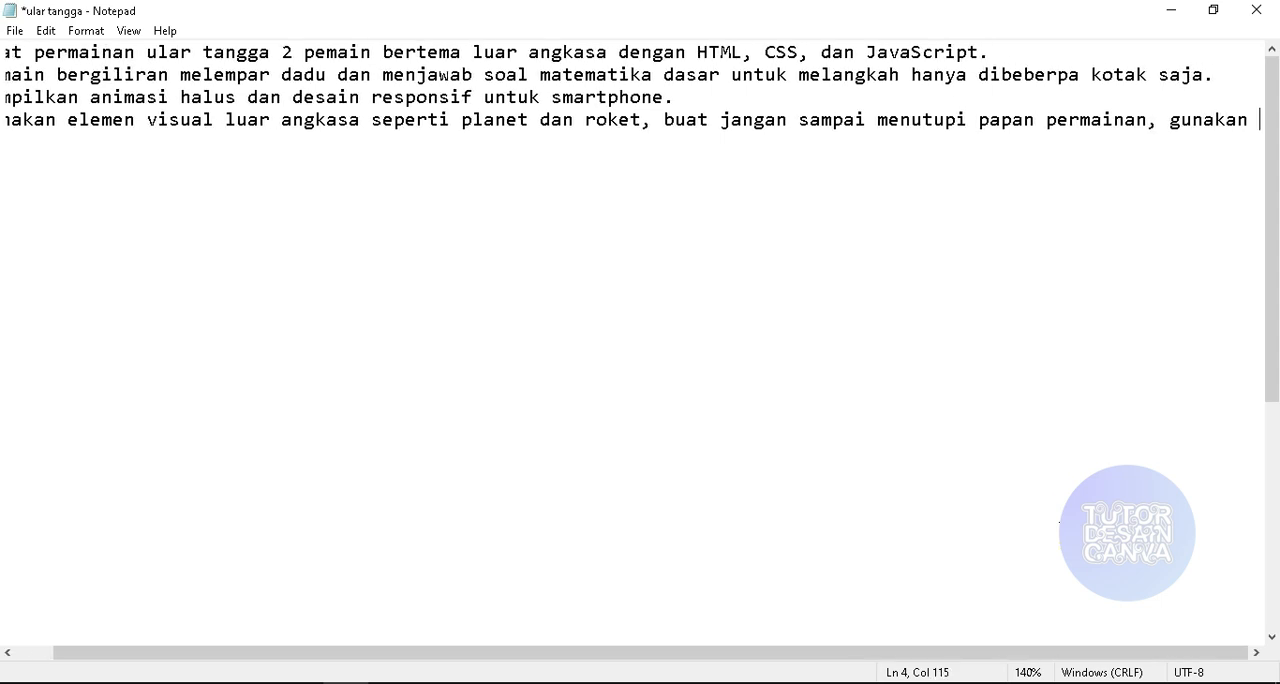
pyautogui.write('bahasa i')
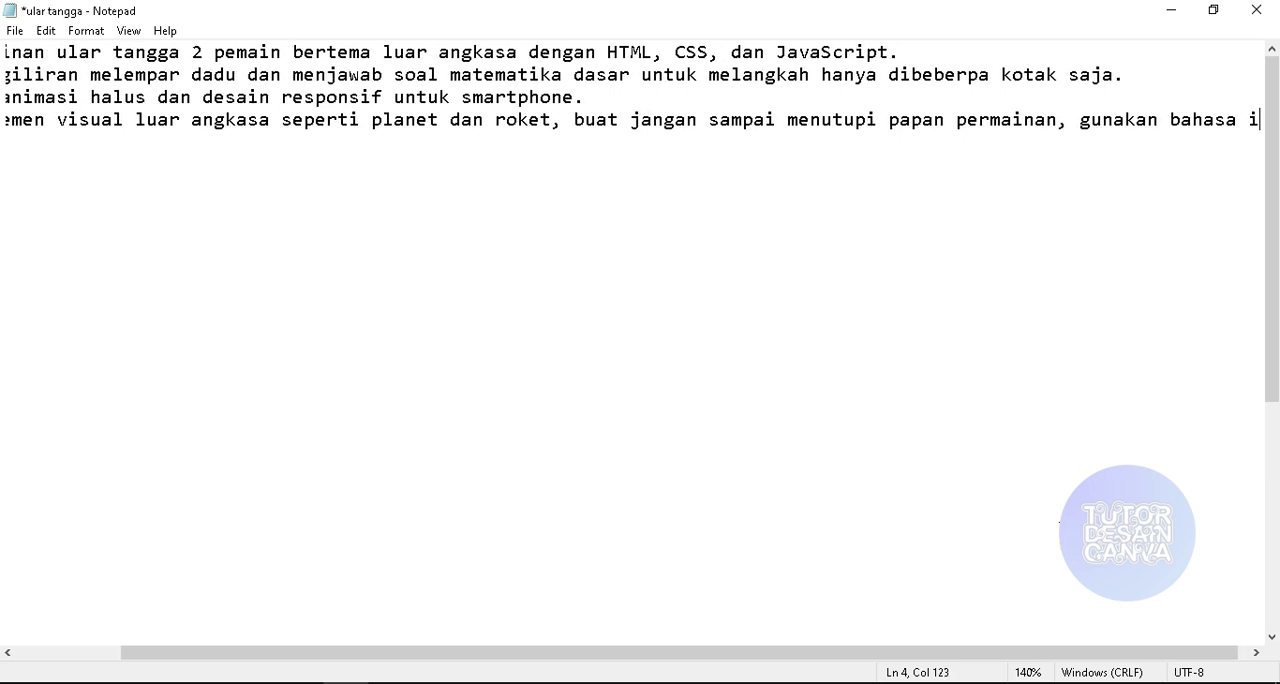
pyautogui.write('ndone')
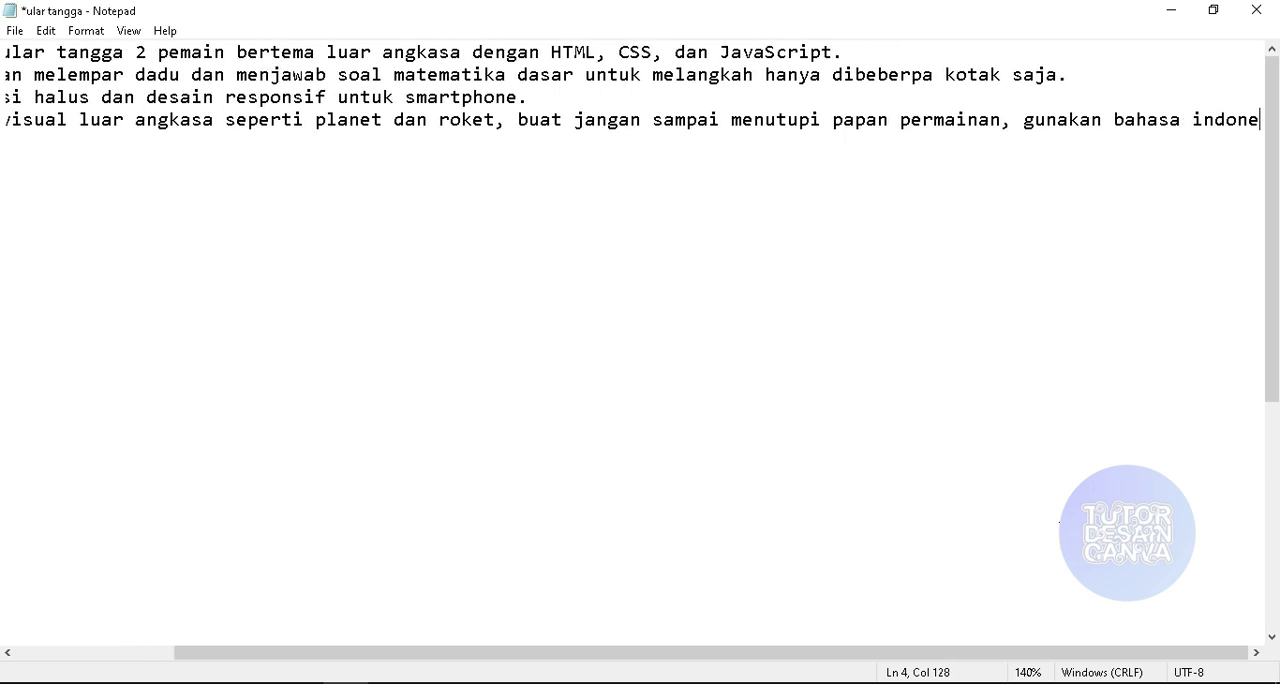
pyautogui.write('sia untuk seluruh')
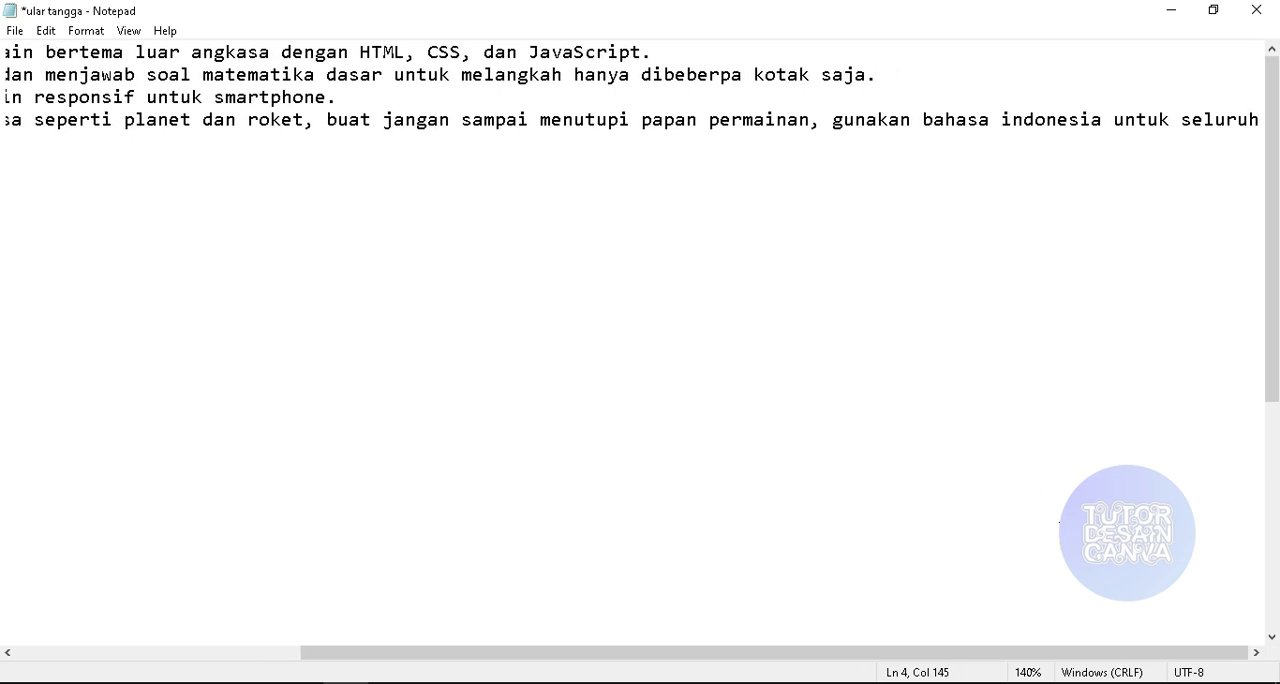
pyautogui.write(' perma')
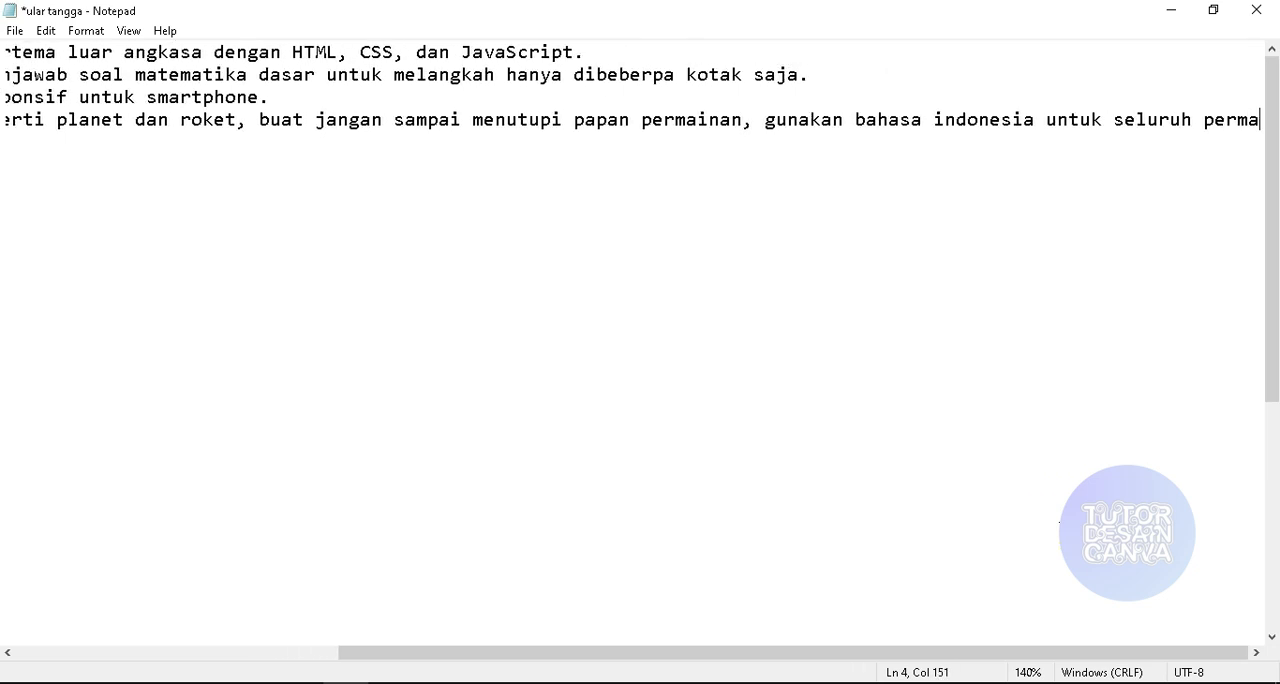
pyautogui.write('inan')
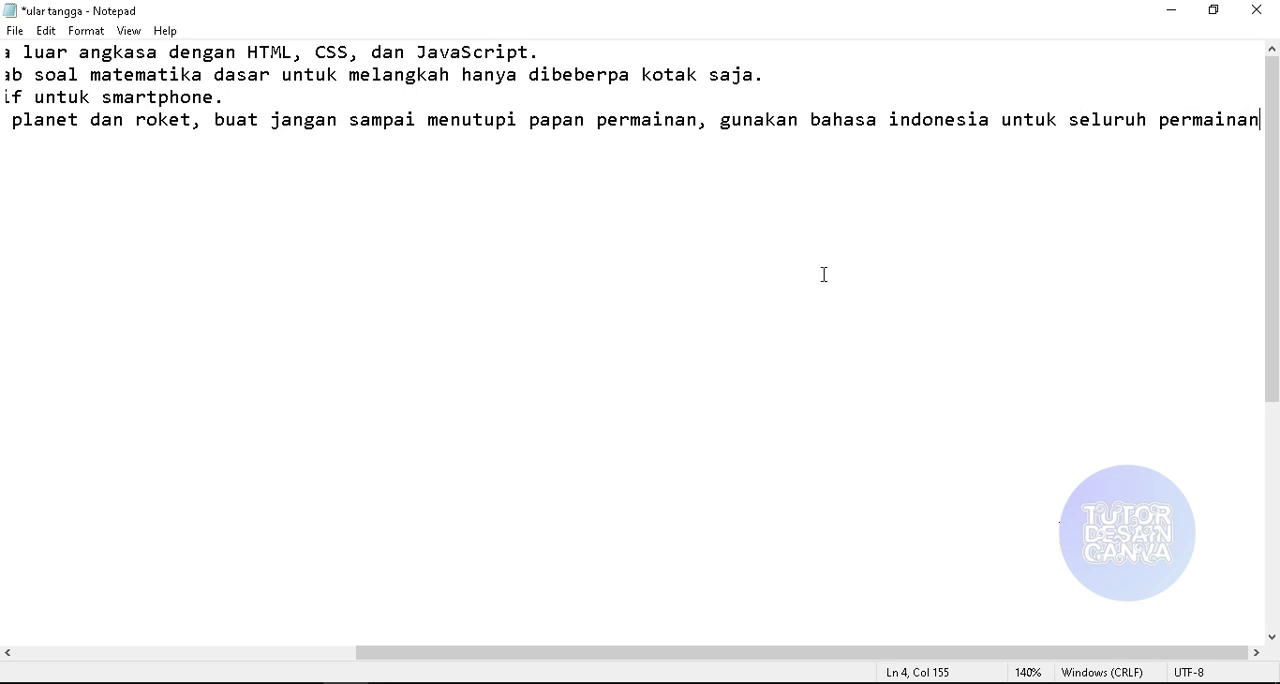
# - Copy the note's entire text into the Canva AI code prompt and send it
pyautogui.moveTo(434, 651); pyautogui.dragTo(86, 584)
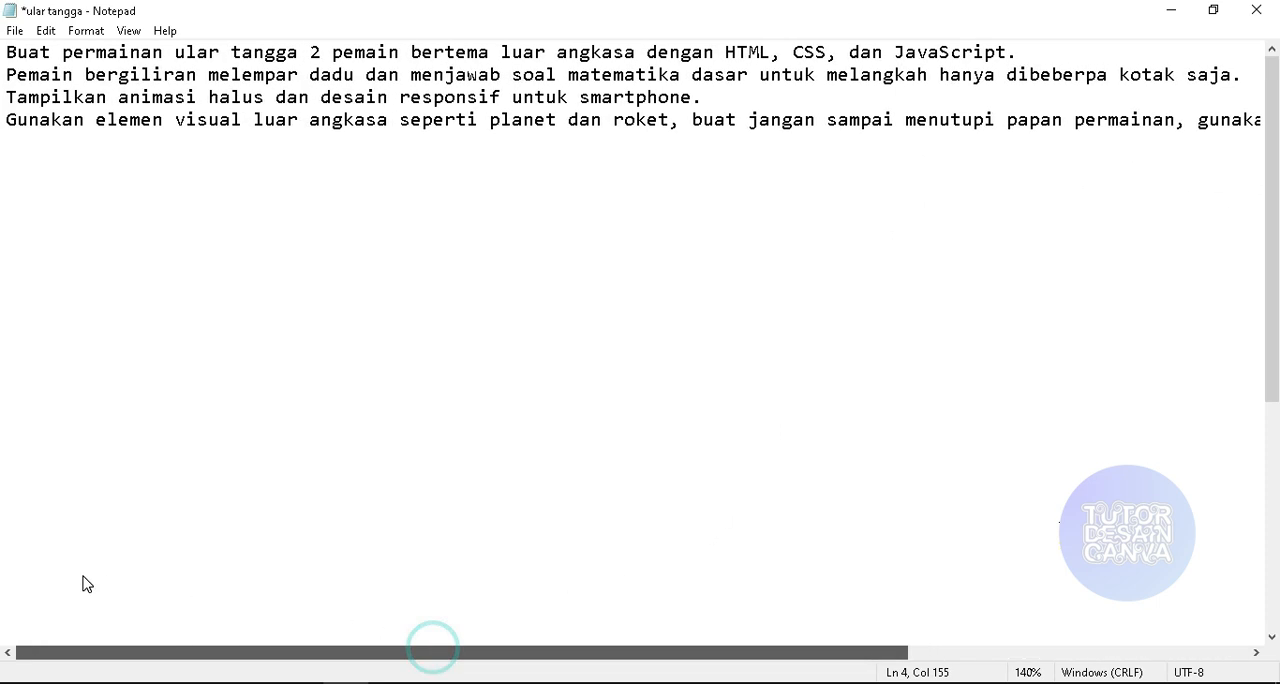
pyautogui.hotkey('ctrl', 'a')
pyautogui.hotkey('ctrl', 'c')
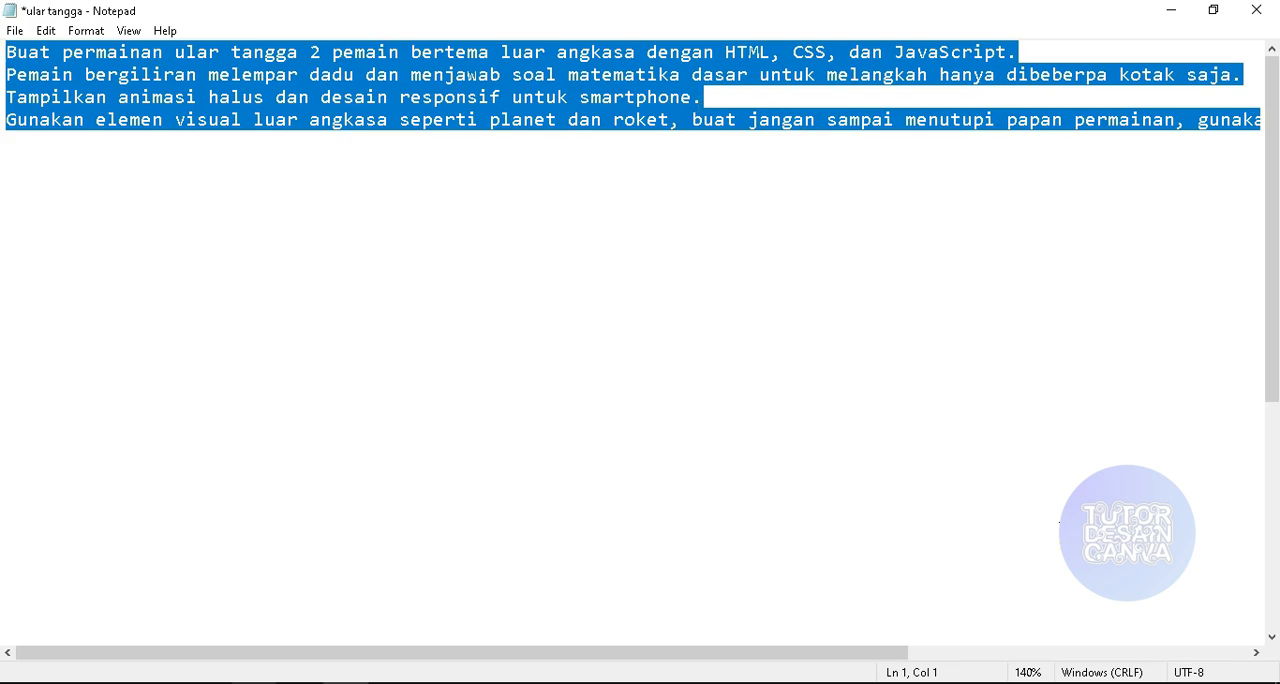
pyautogui.click(267, 683)
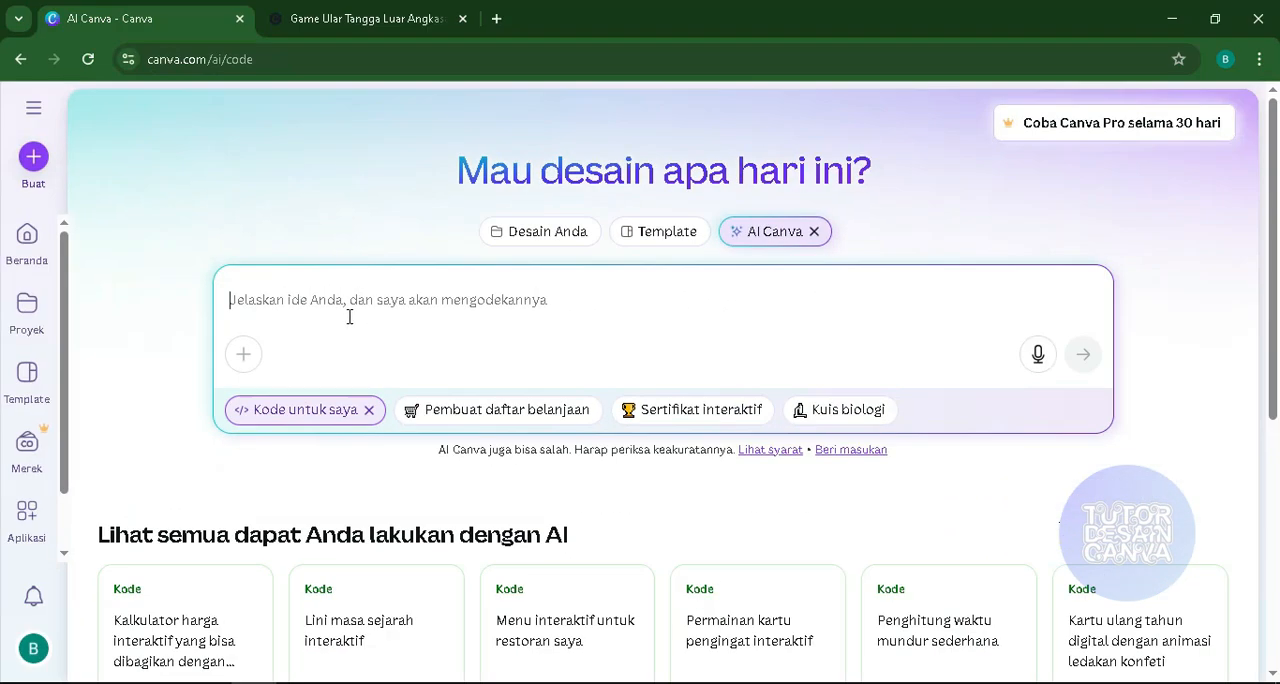
pyautogui.hotkey('ctrl', 'v')
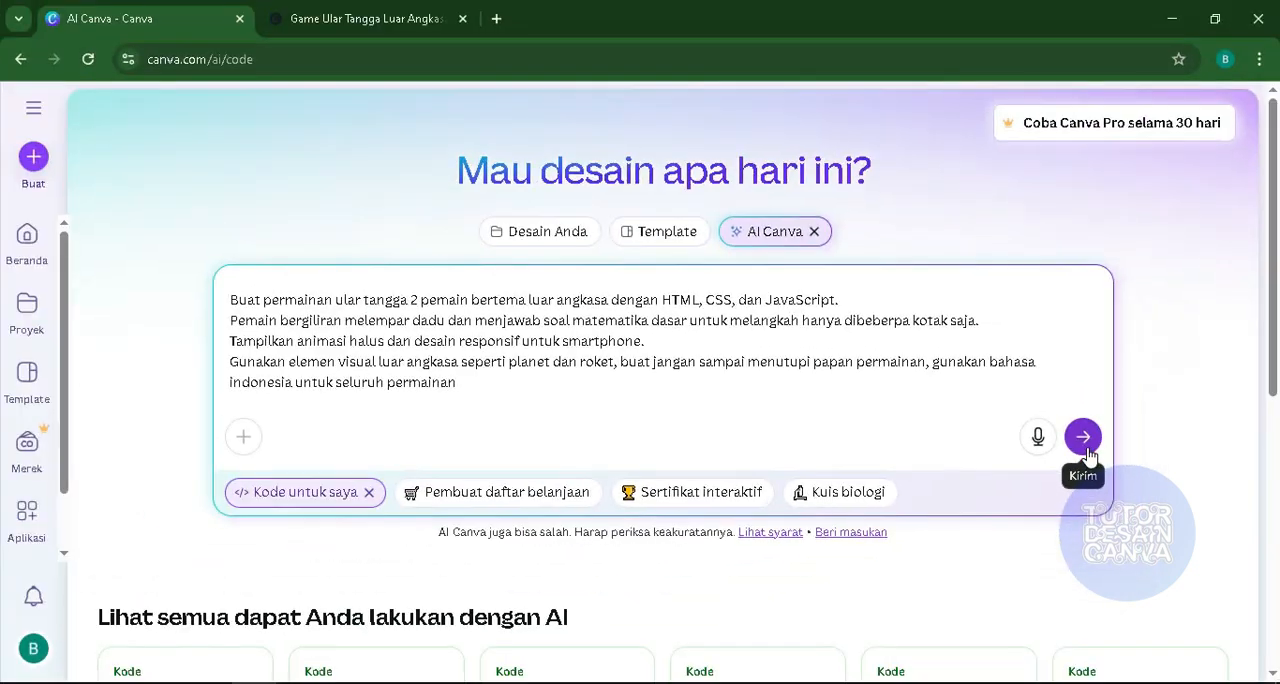
pyautogui.click(1086, 446)
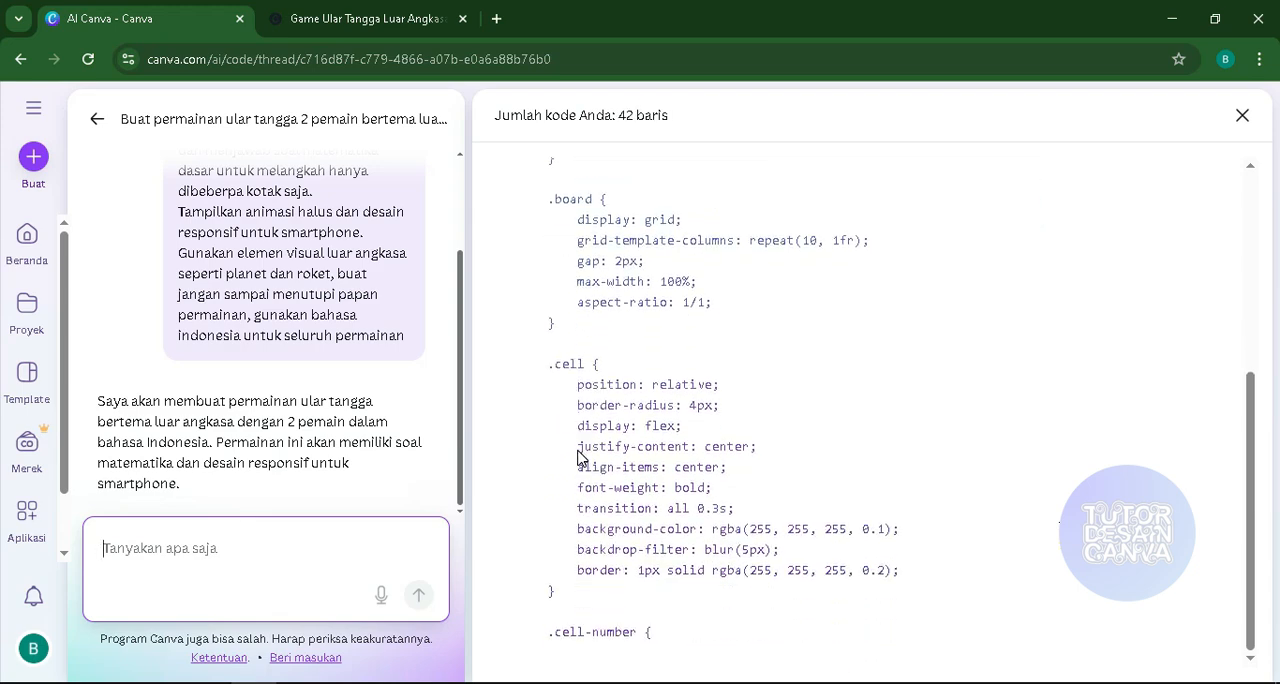
# - Review the submitted prompt and the AI's feature description of the snakes and ladders game in the chat thread
pyautogui.scroll(1, 323, 291)
pyautogui.scroll(-1, 328, 291)
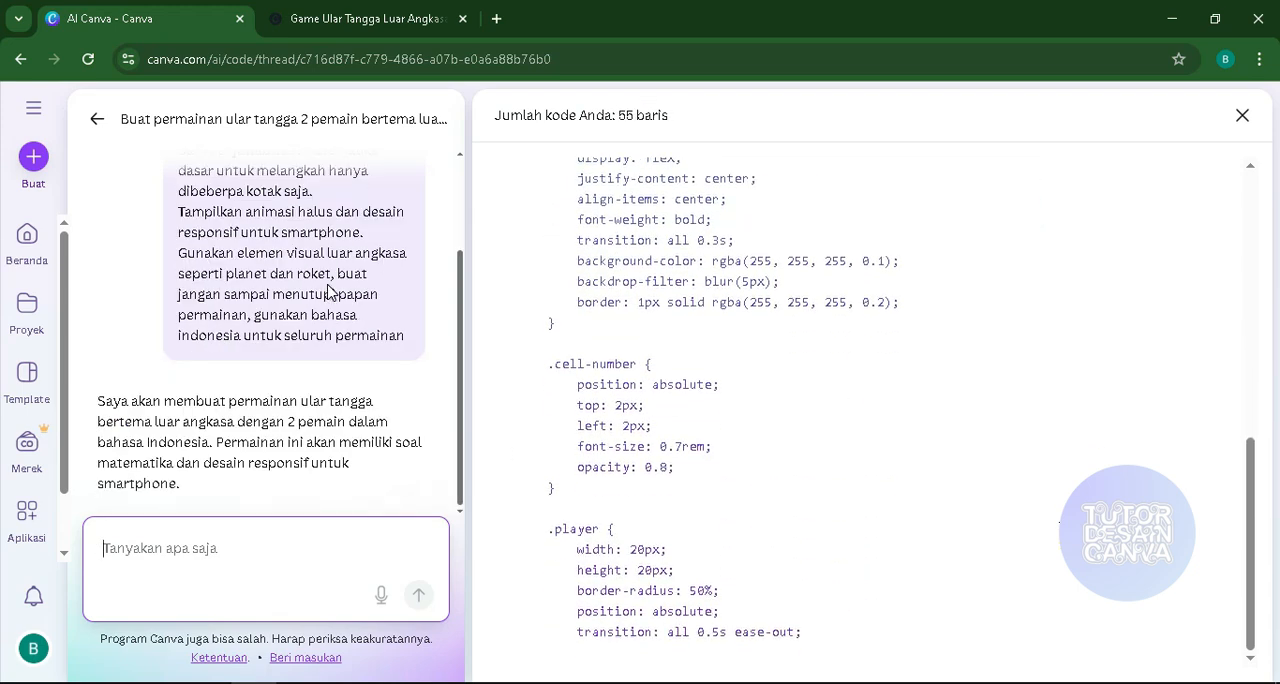
pyautogui.scroll(2, 333, 287)
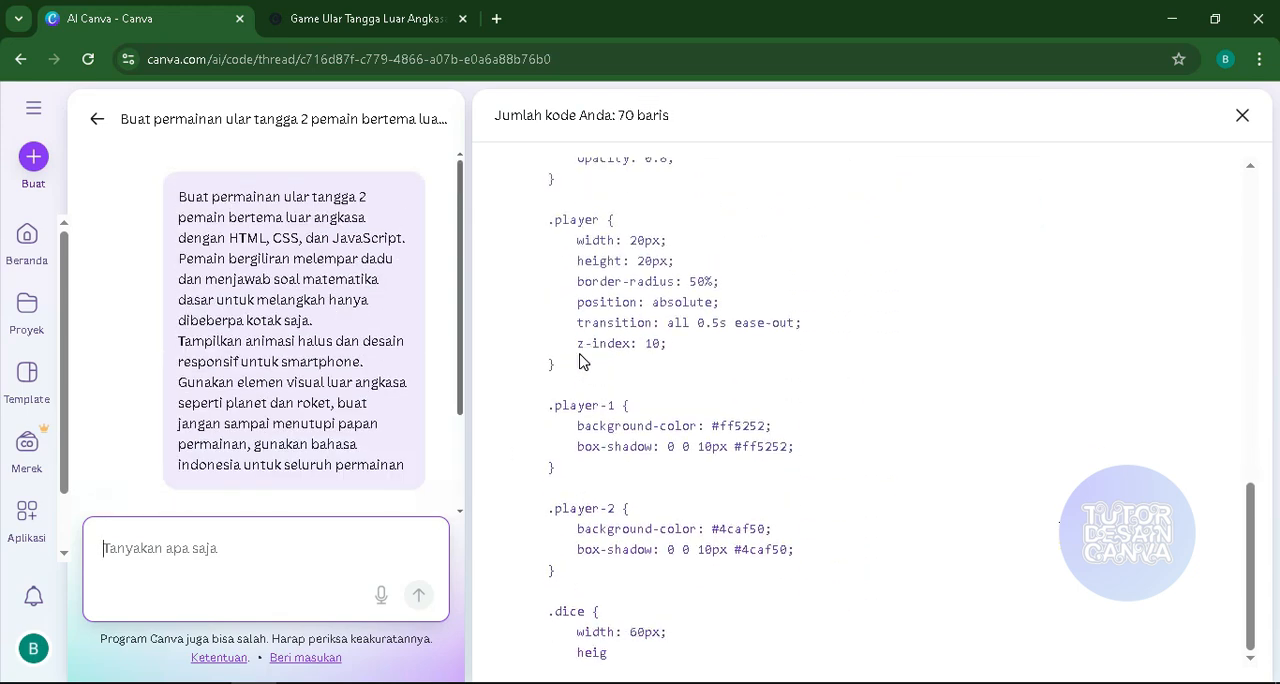
pyautogui.scroll(-1, 402, 346)
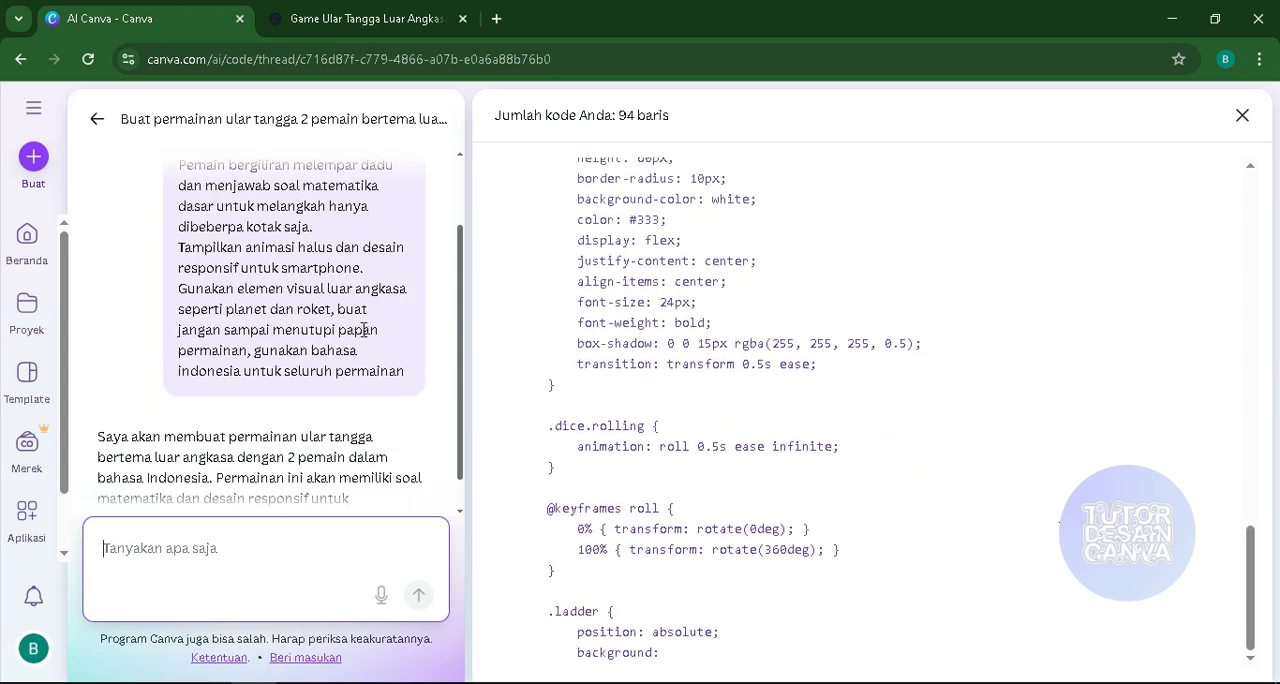
pyautogui.scroll(2, 363, 332)
pyautogui.scroll(-2, 363, 332)
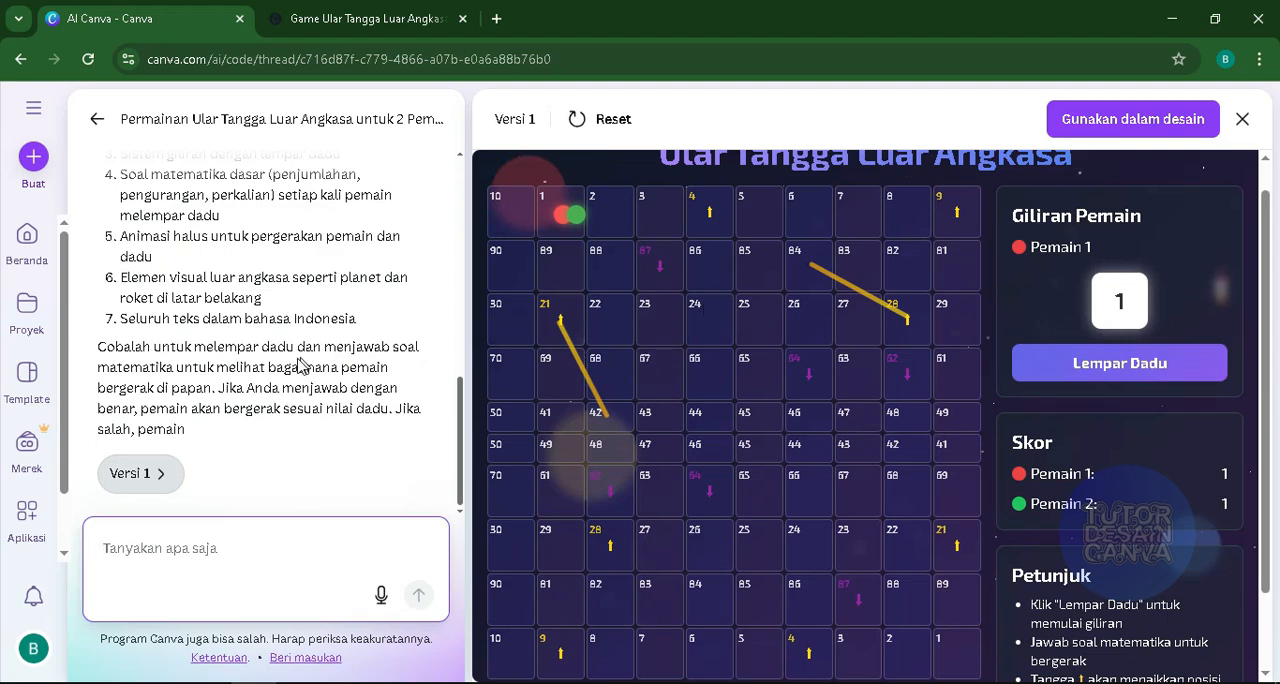
pyautogui.scroll(10, 336, 363)
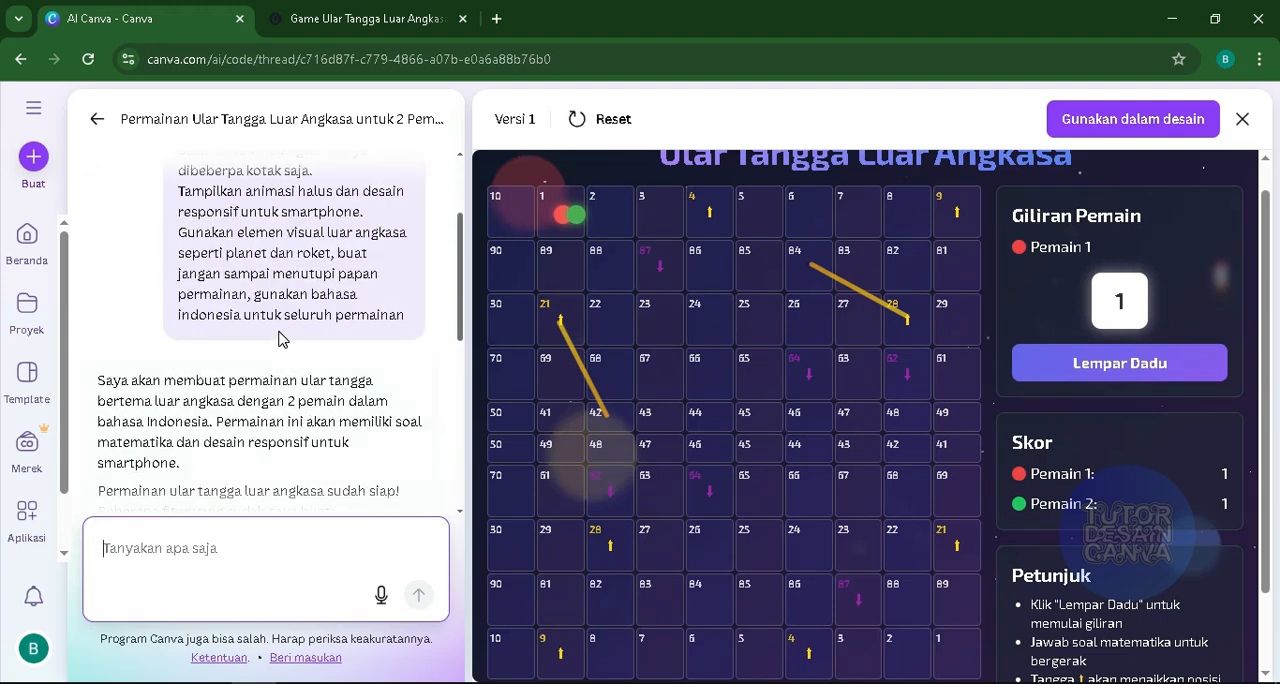
pyautogui.scroll(-1, 244, 326)
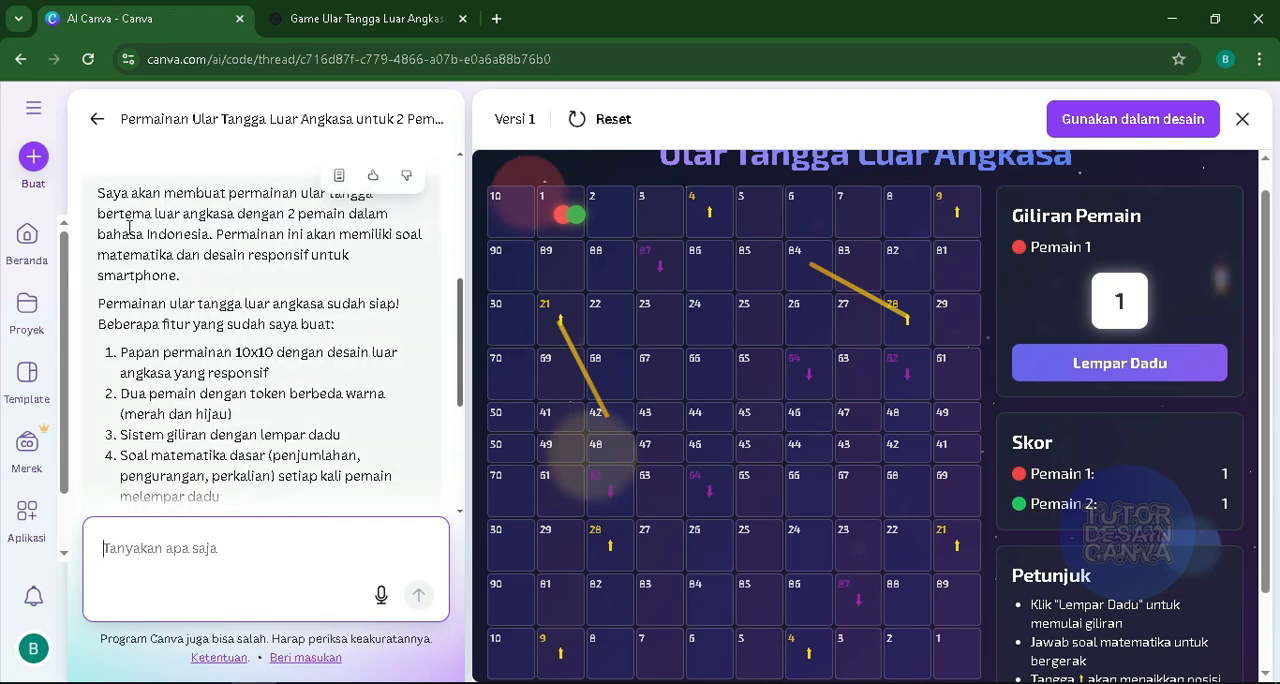
pyautogui.scroll(3, 190, 283)
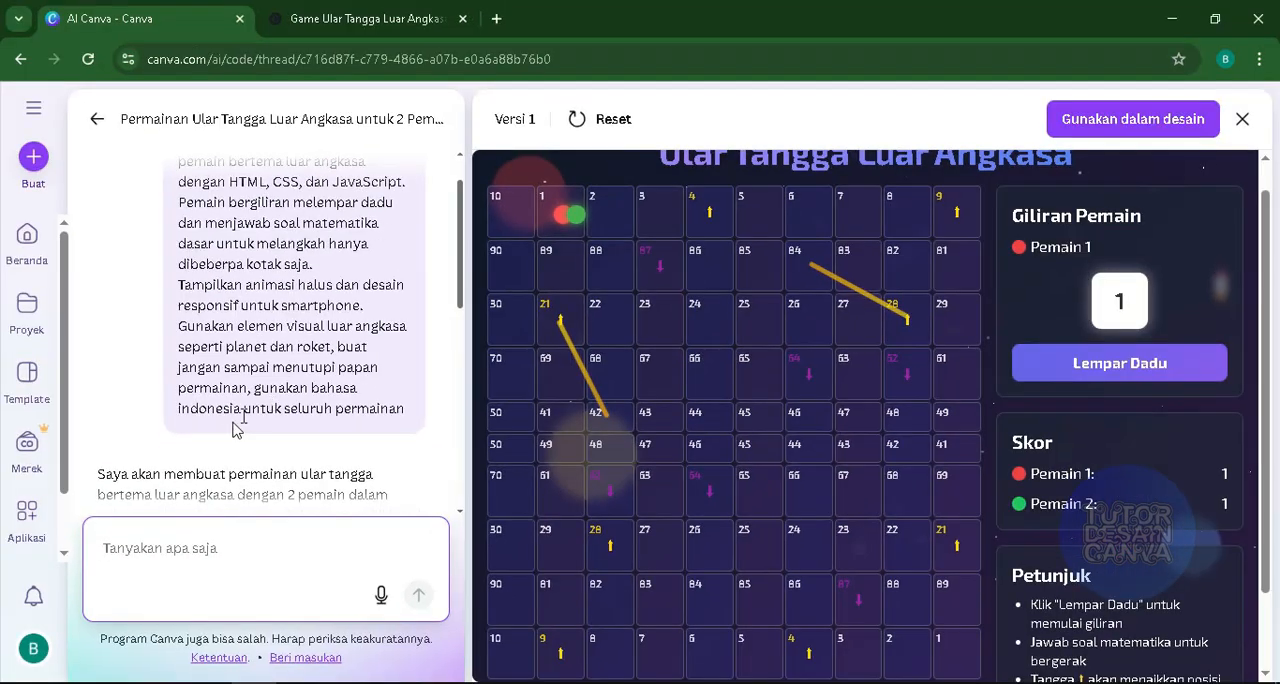
pyautogui.scroll(-3, 236, 428)
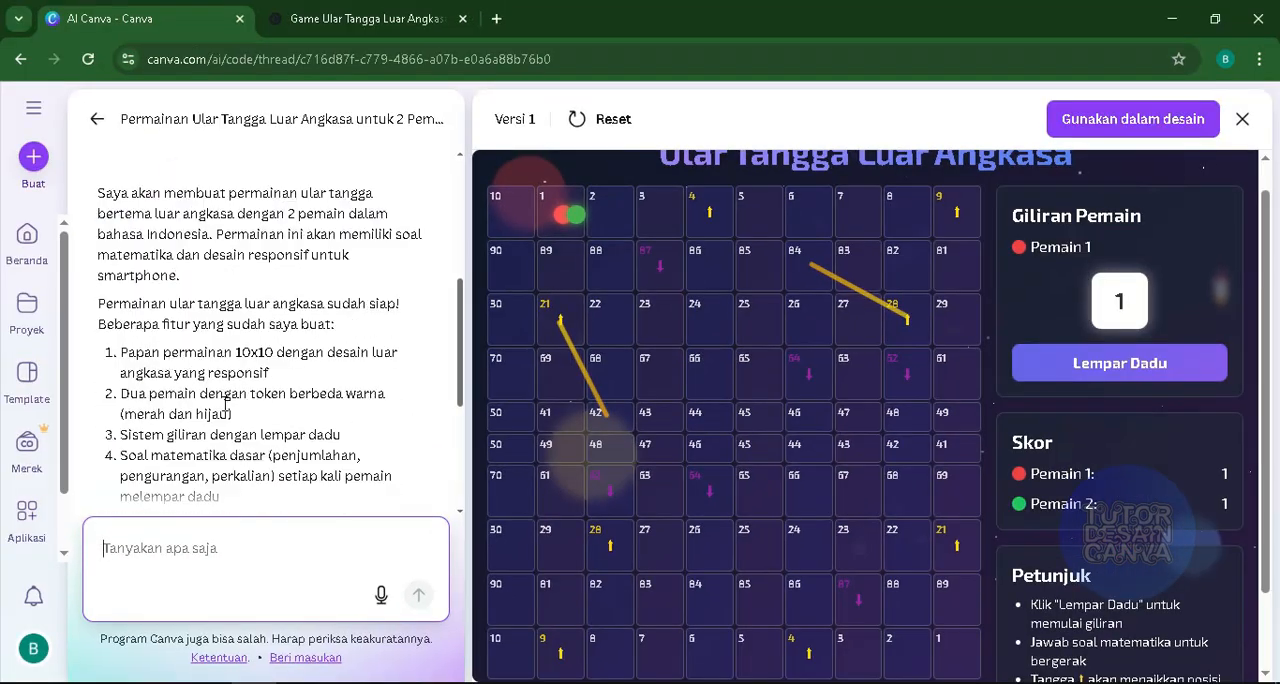
pyautogui.scroll(-3, 166, 358)
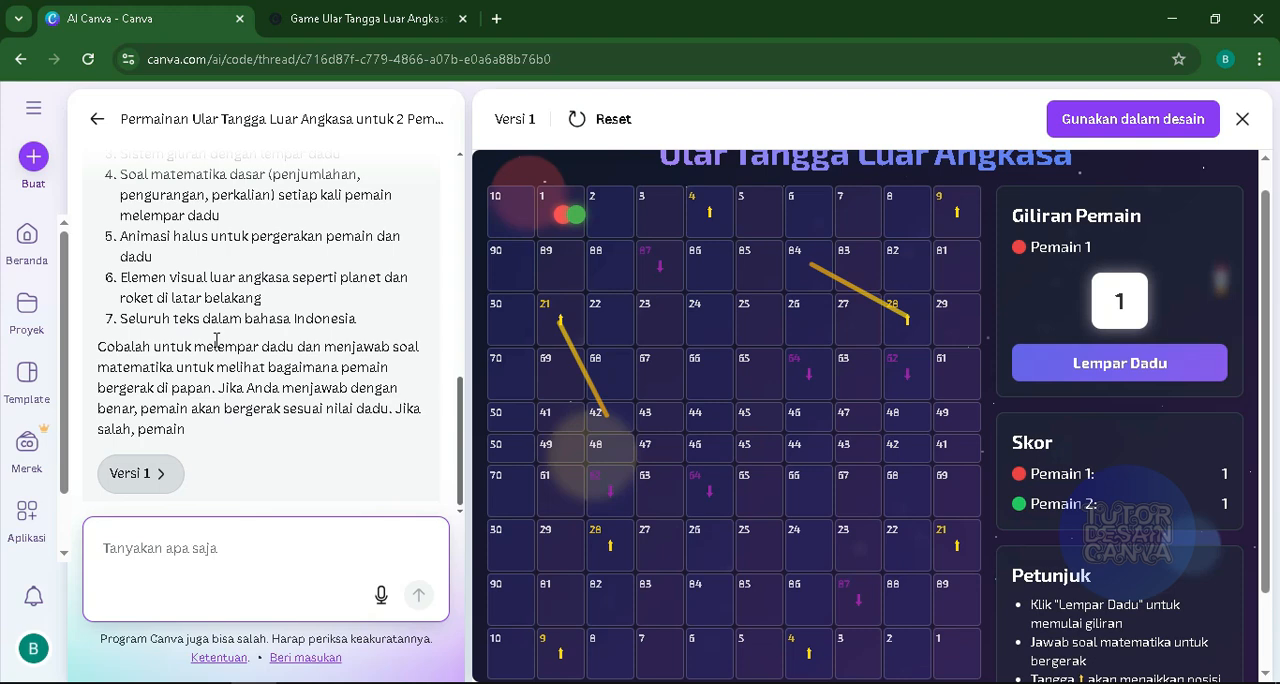
# - Examine the feature list in the chat and the version 1 board with its number order, ladders, snakes and instructions
pyautogui.scroll(1, 216, 340)
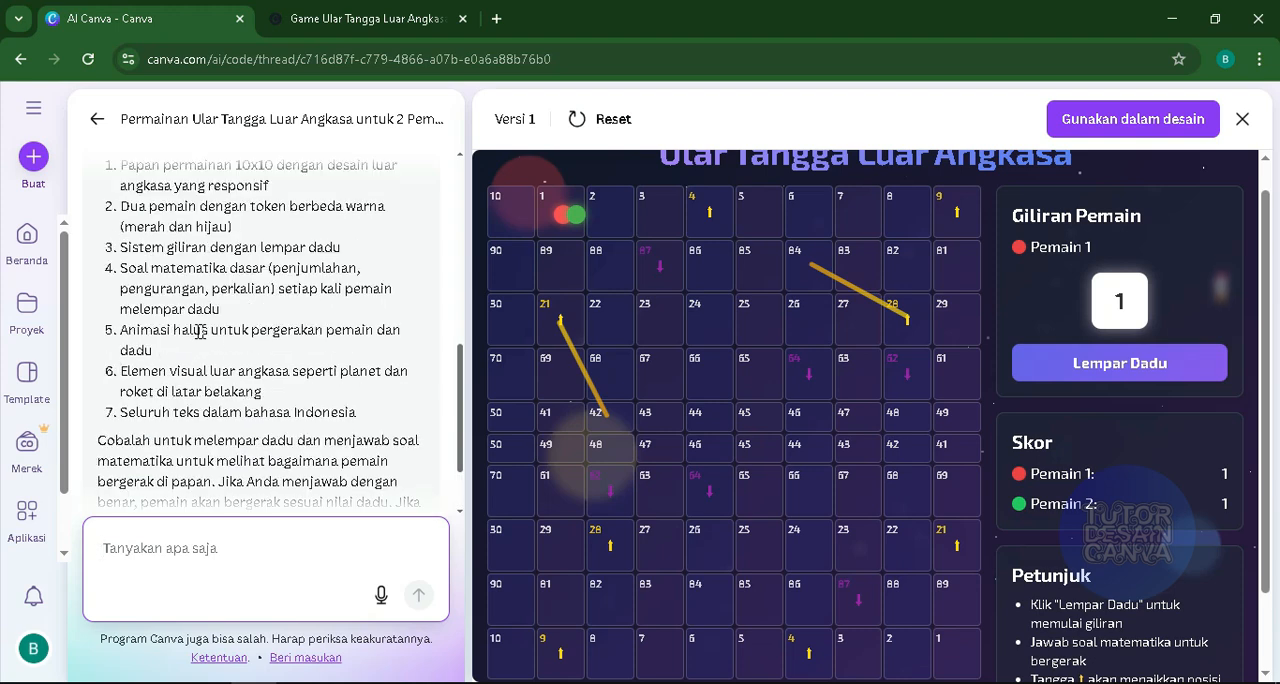
pyautogui.scroll(4, 276, 290)
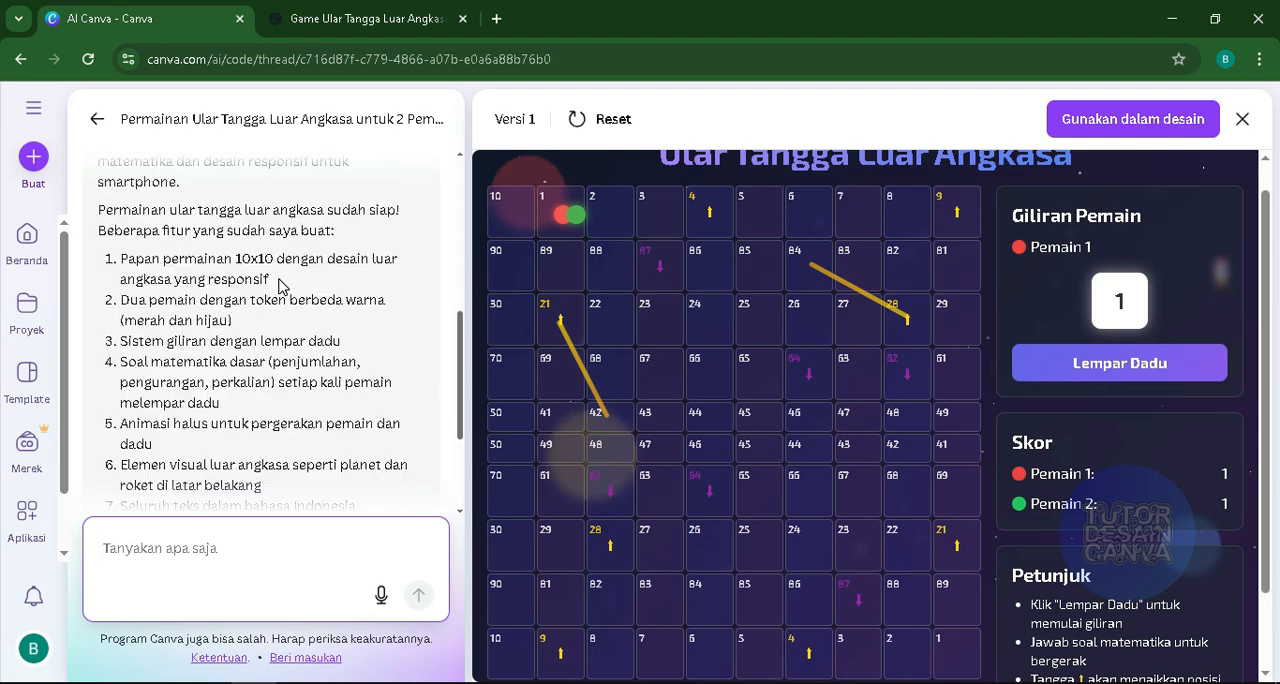
pyautogui.scroll(-6, 276, 290)
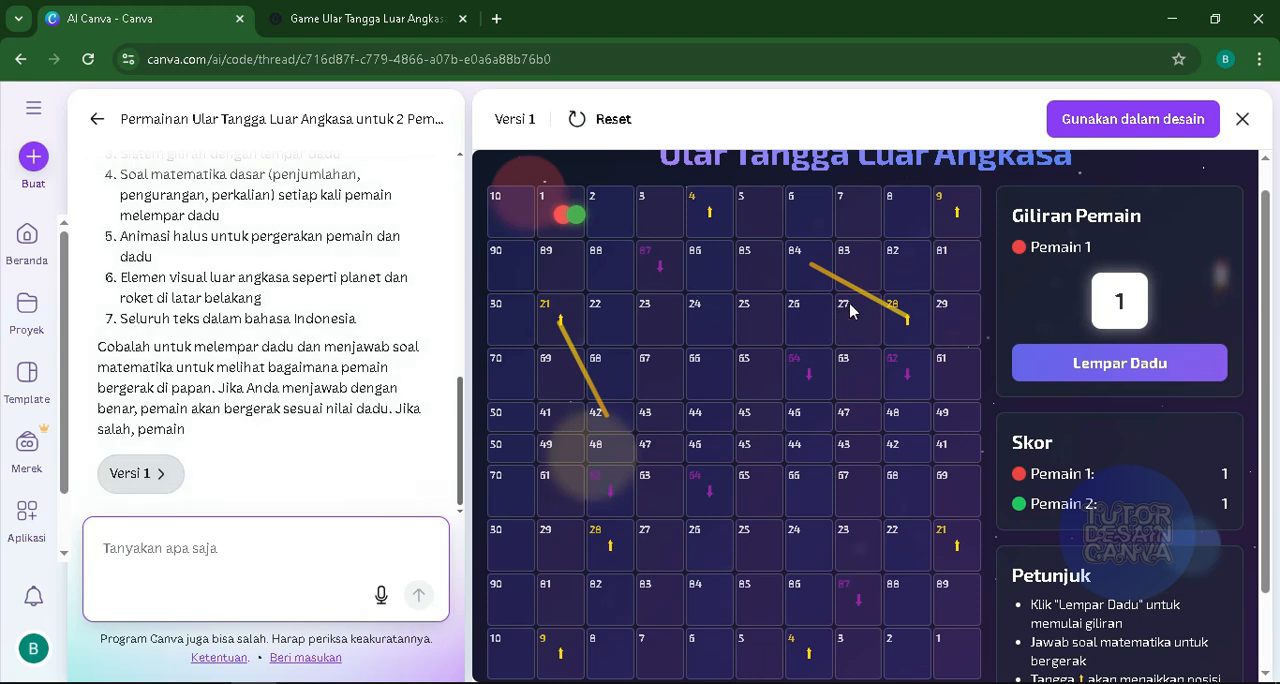
pyautogui.scroll(-1, 657, 382)
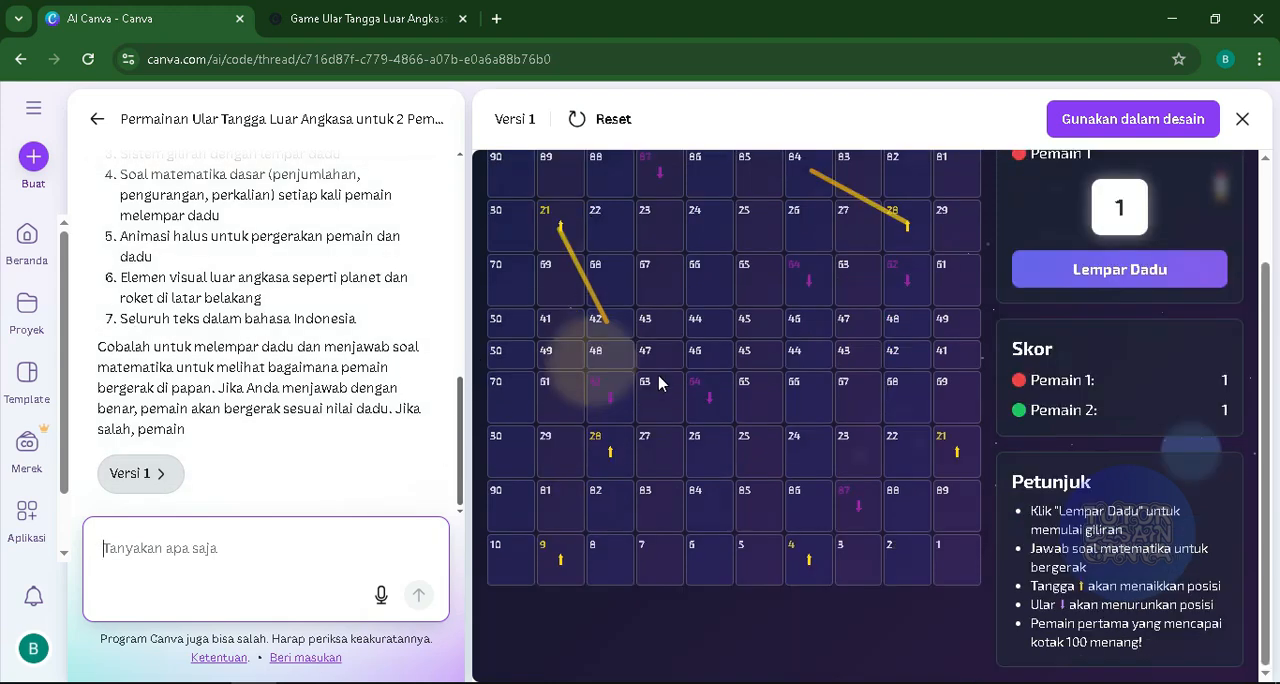
pyautogui.scroll(2, 659, 383)
pyautogui.scroll(-1, 646, 362)
pyautogui.scroll(1, 696, 432)
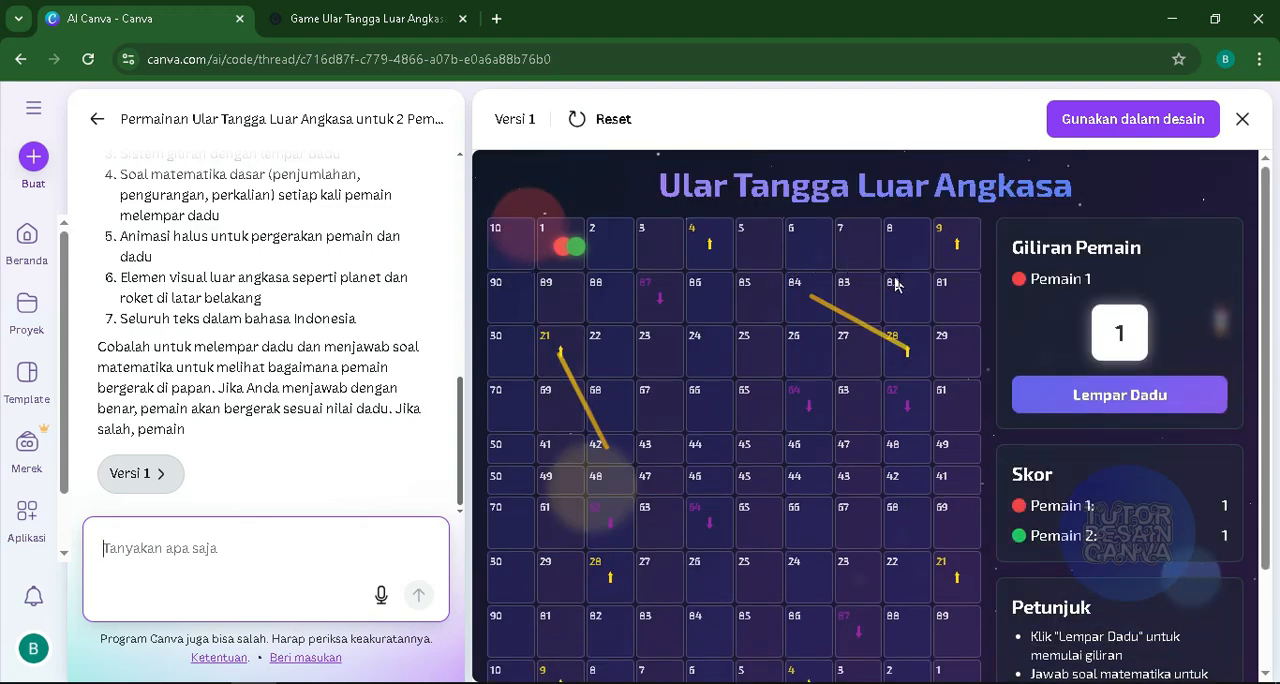
pyautogui.scroll(-1, 632, 420)
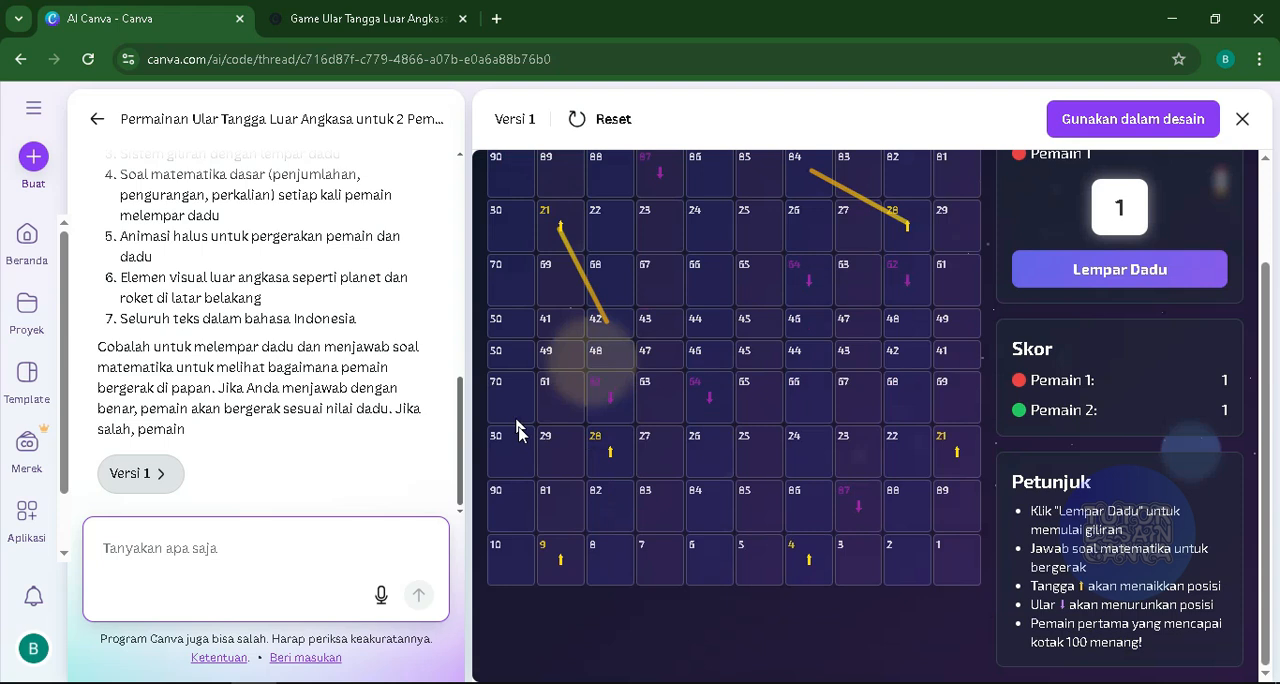
pyautogui.scroll(1, 628, 460)
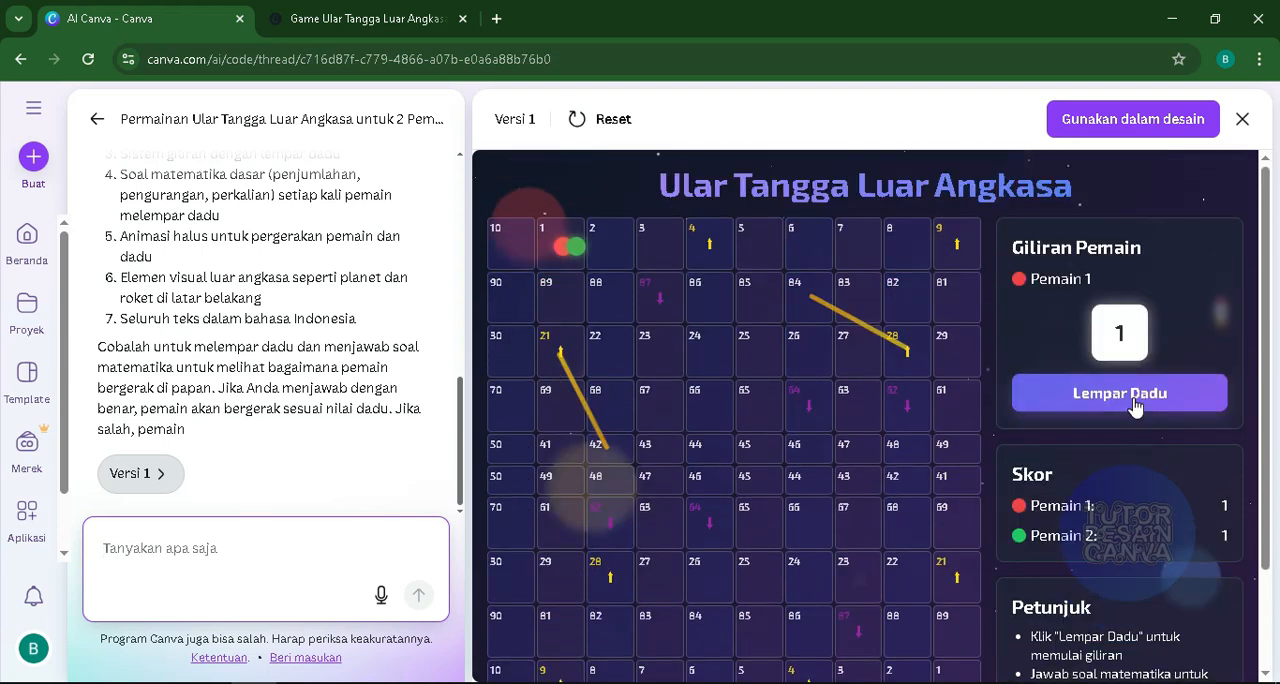
# - Playtest version 1 for four turns, rolling the dice and answering the maths question each time
pyautogui.click(1134, 399)
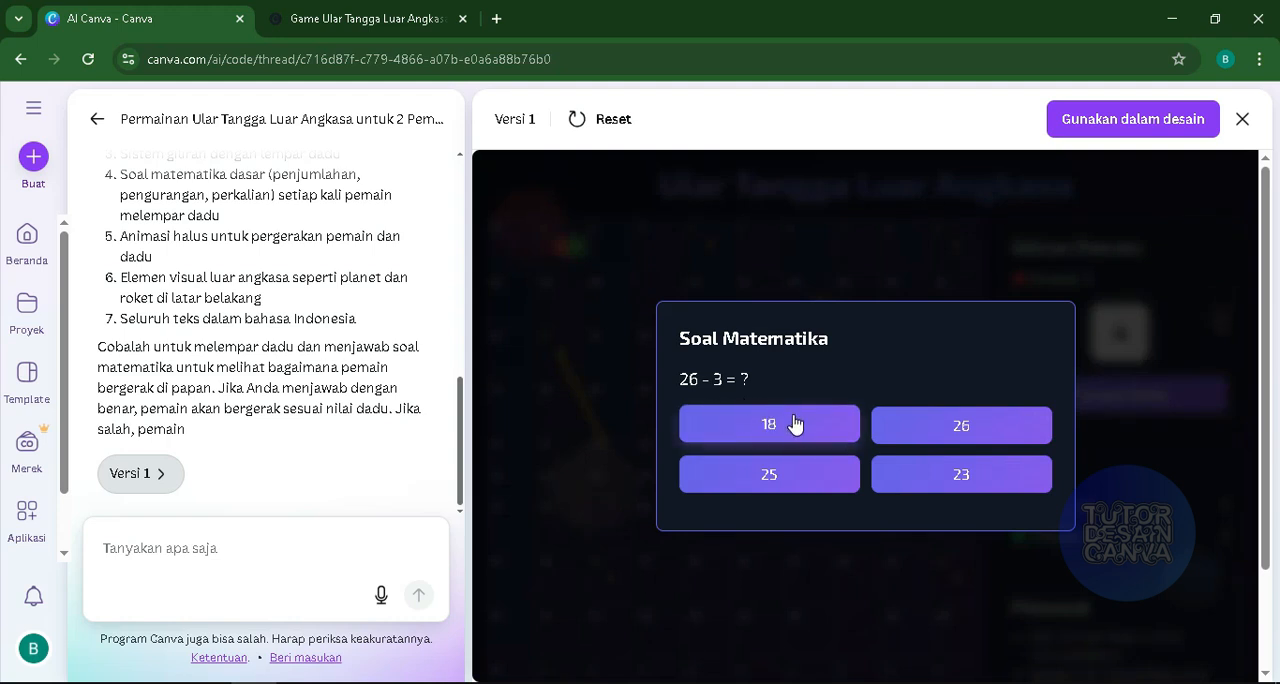
pyautogui.click(970, 478)
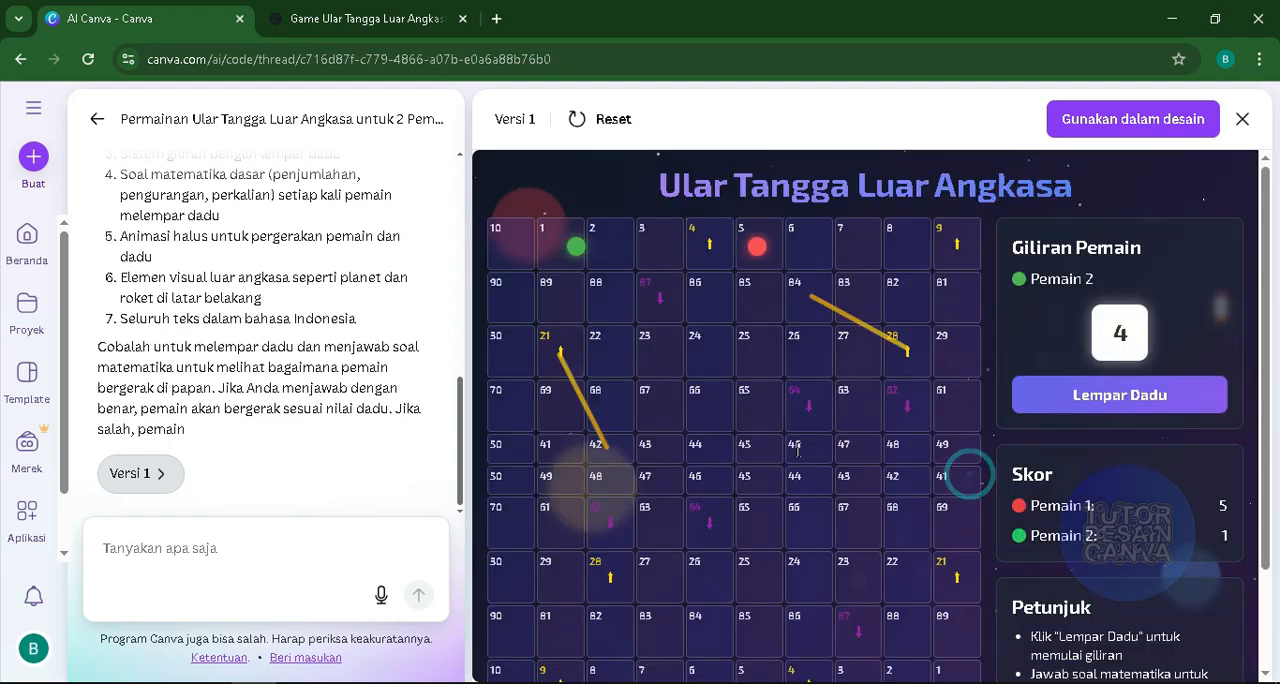
pyautogui.click(1145, 397)
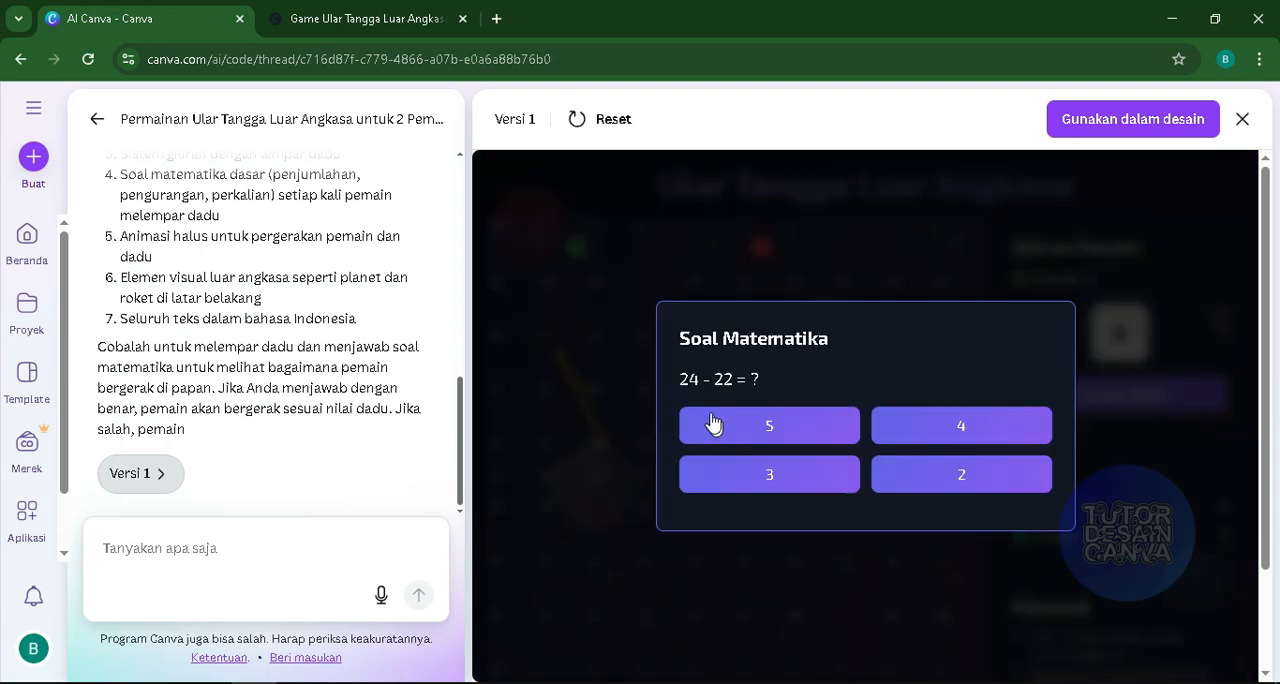
pyautogui.click(786, 440)
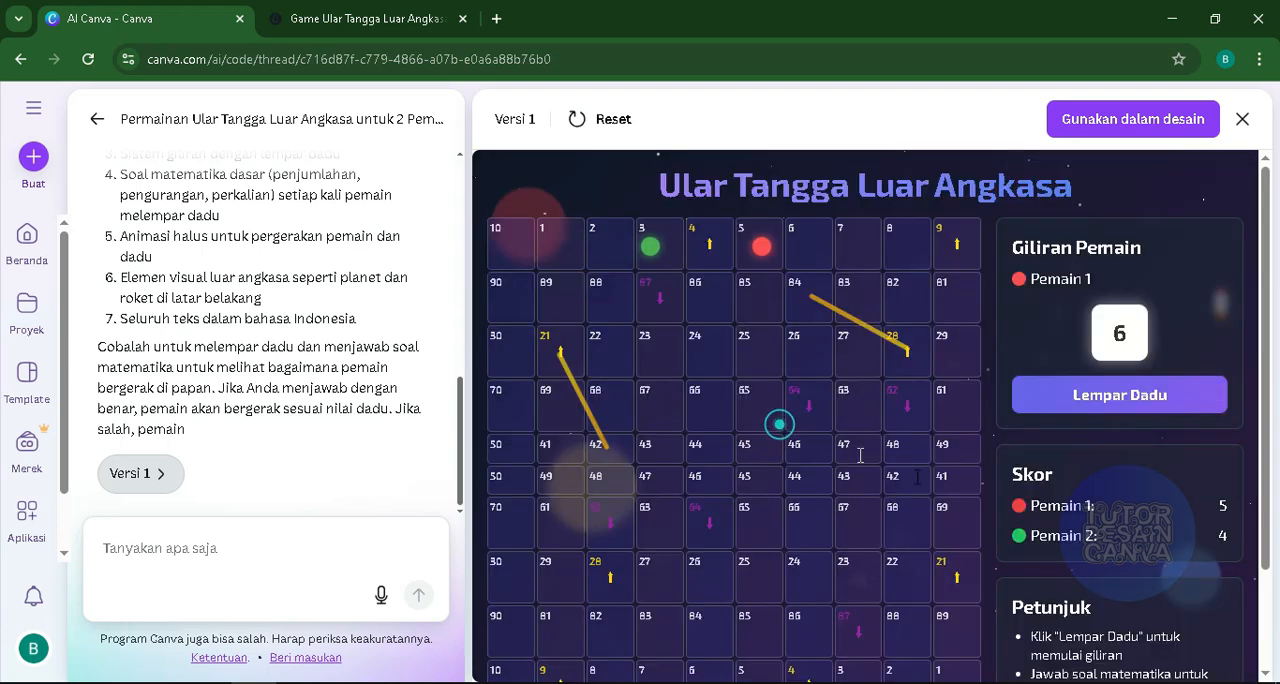
pyautogui.click(1119, 398)
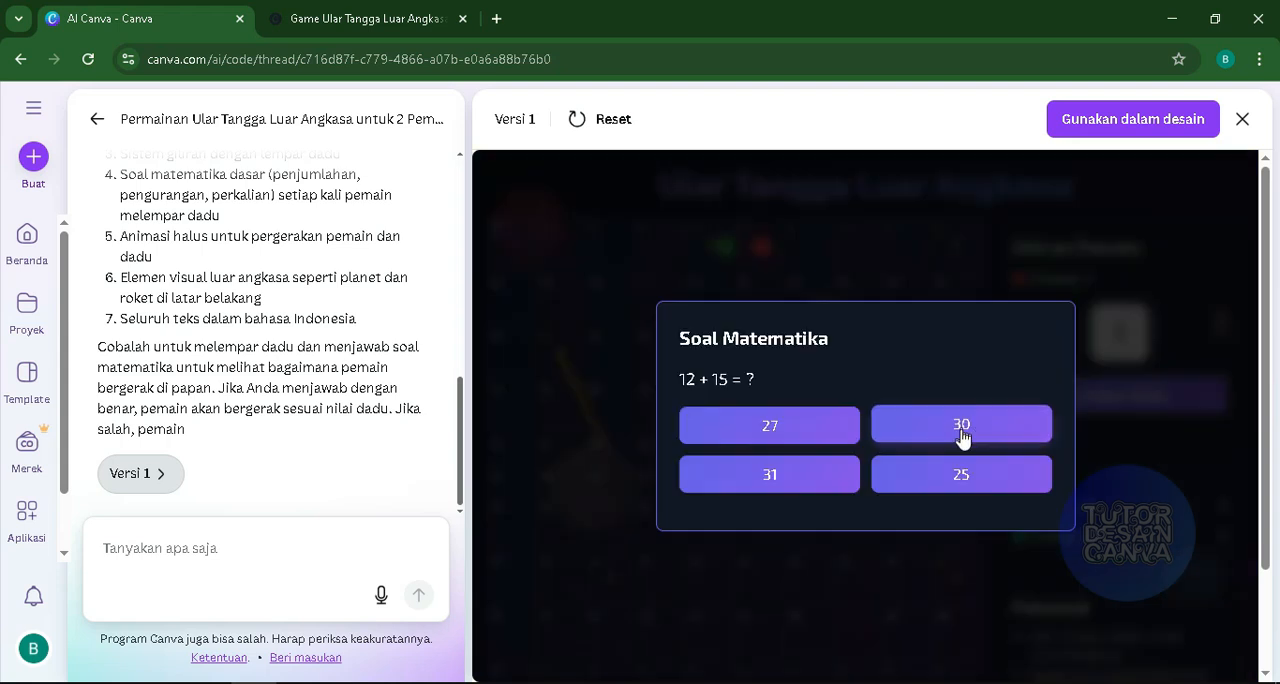
pyautogui.click(961, 428)
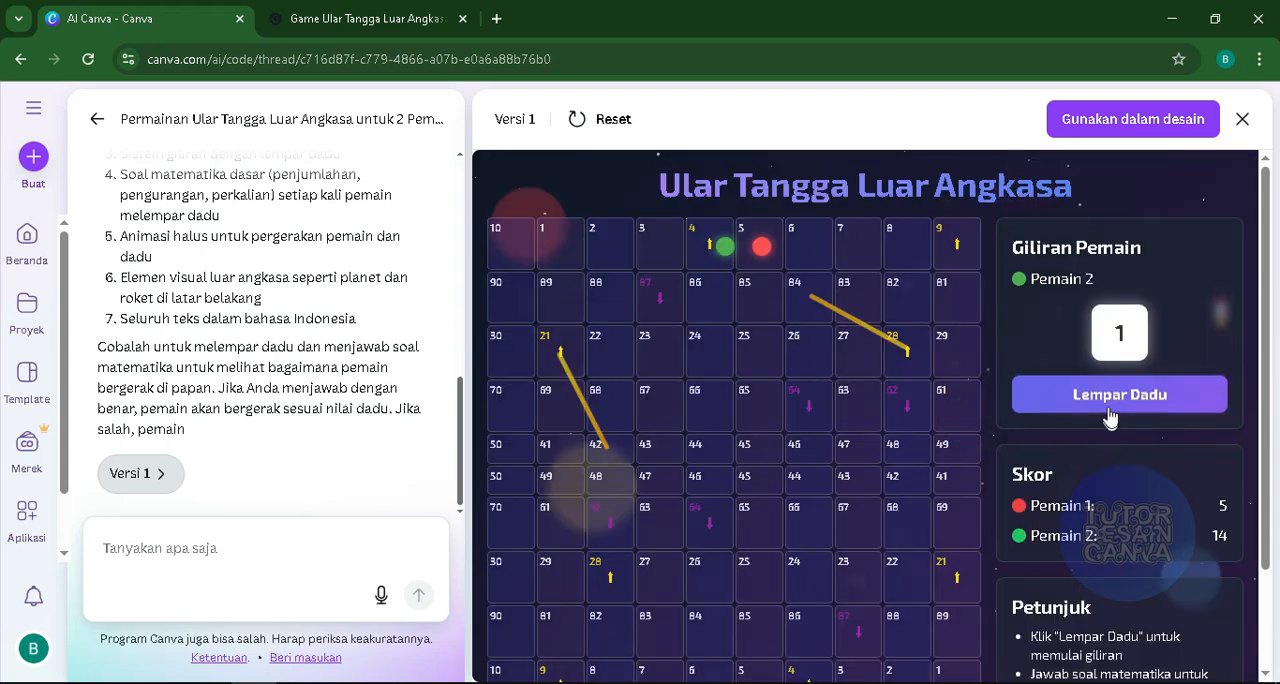
pyautogui.click(1108, 408)
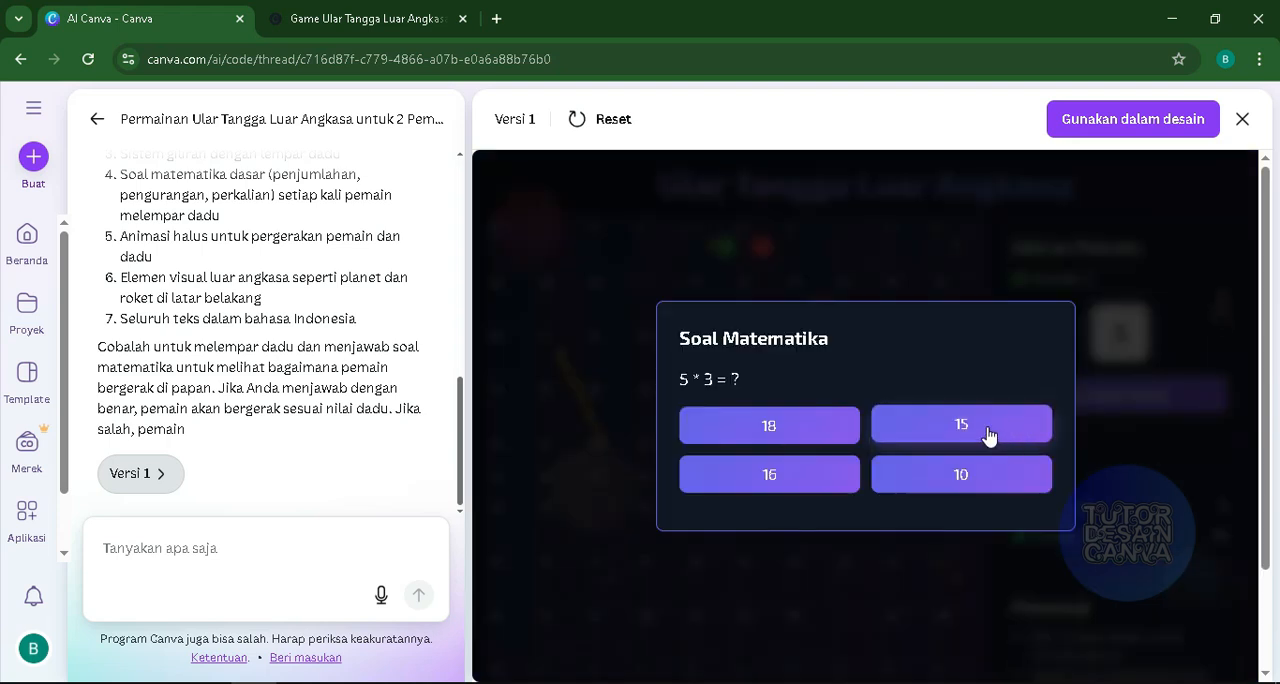
pyautogui.click(790, 430)
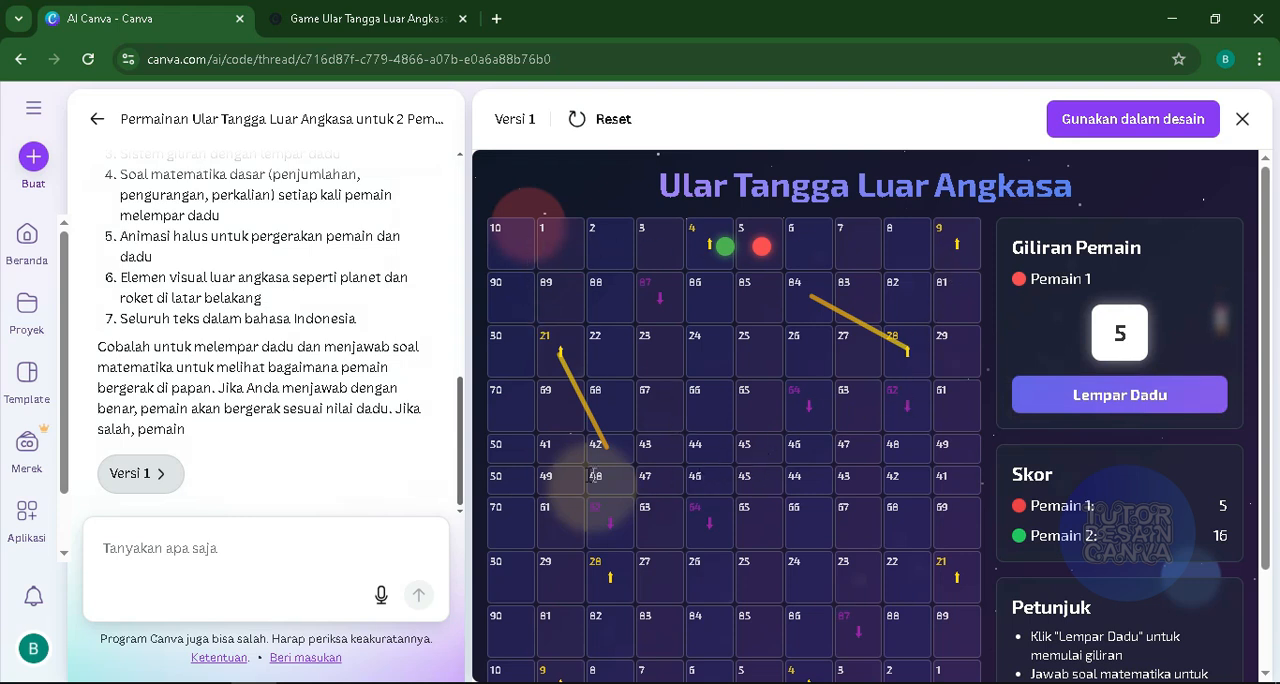
# - Send the AI the request "perbaiki bug pada papan buat urutan angkanya berurut dan hilangkan semua bug pada papan permainan"
pyautogui.click(187, 548)
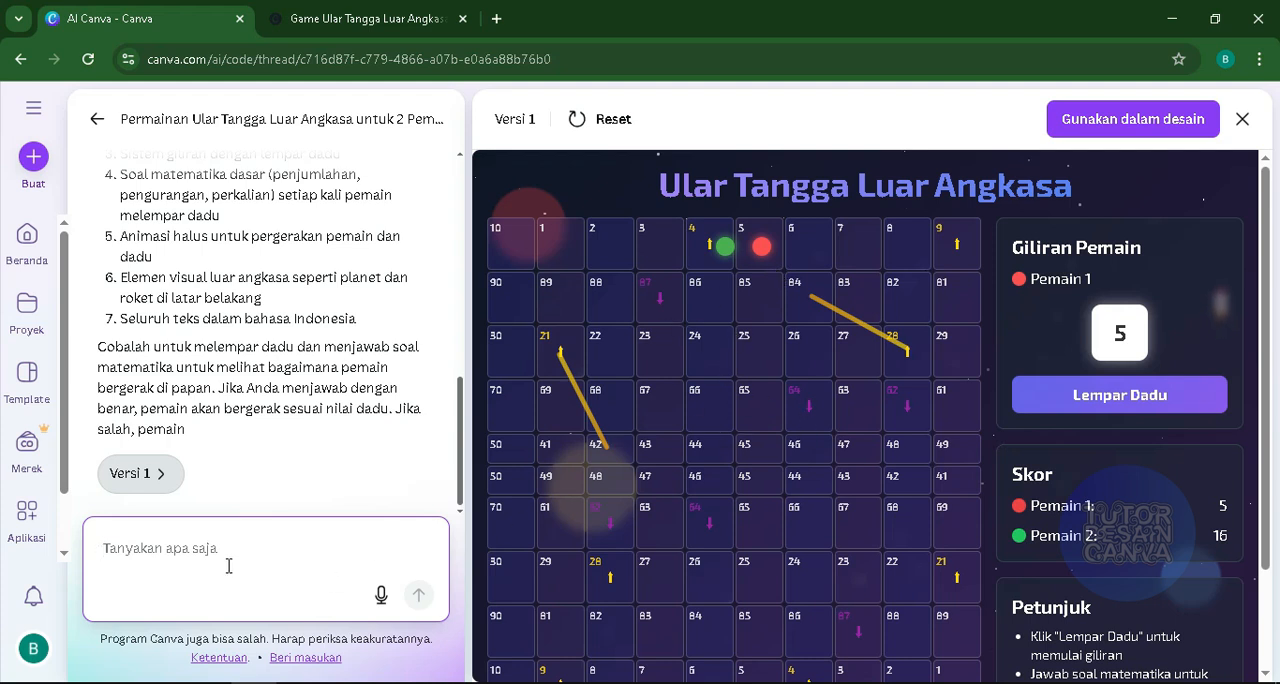
pyautogui.write('perbaiki bug pada papan buat u')
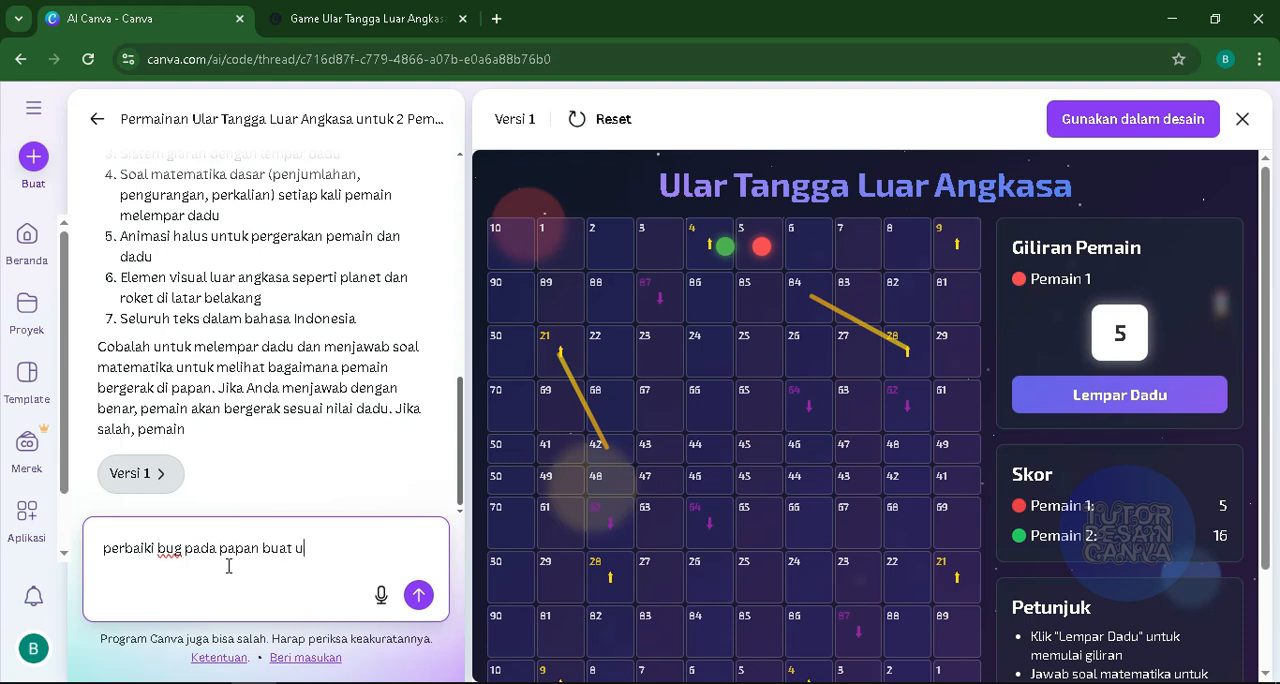
pyautogui.write('rutan an')
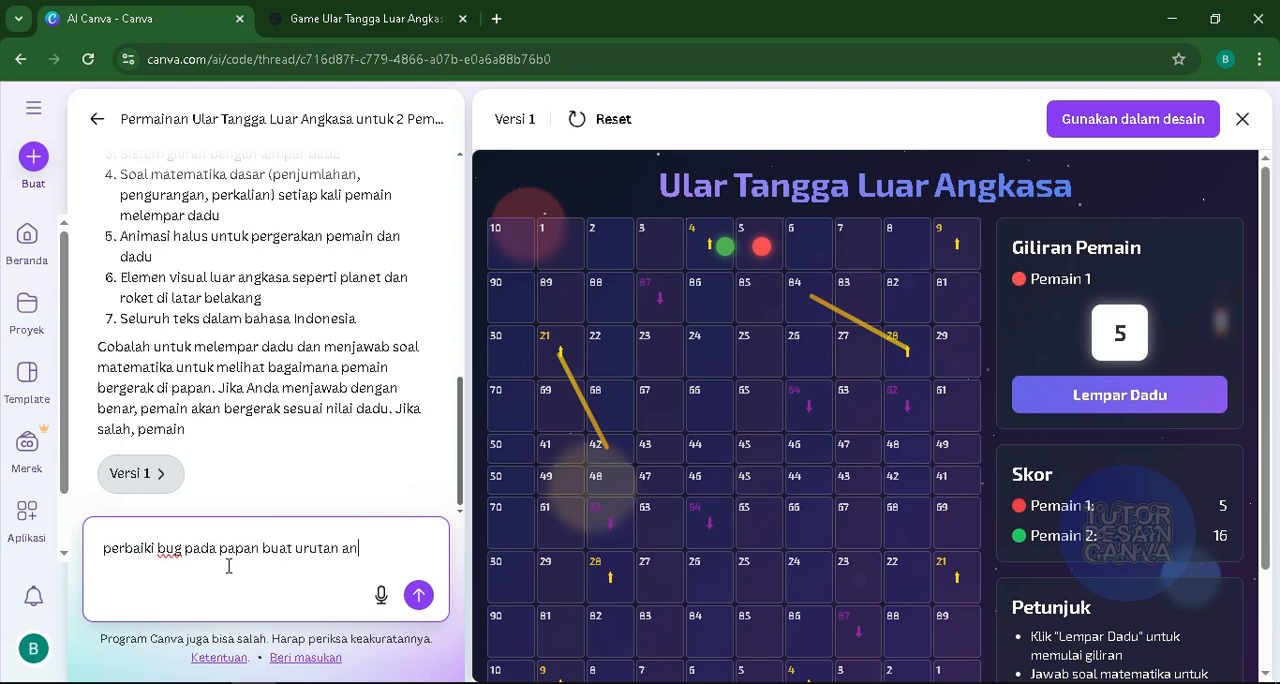
pyautogui.write('gkanya be')
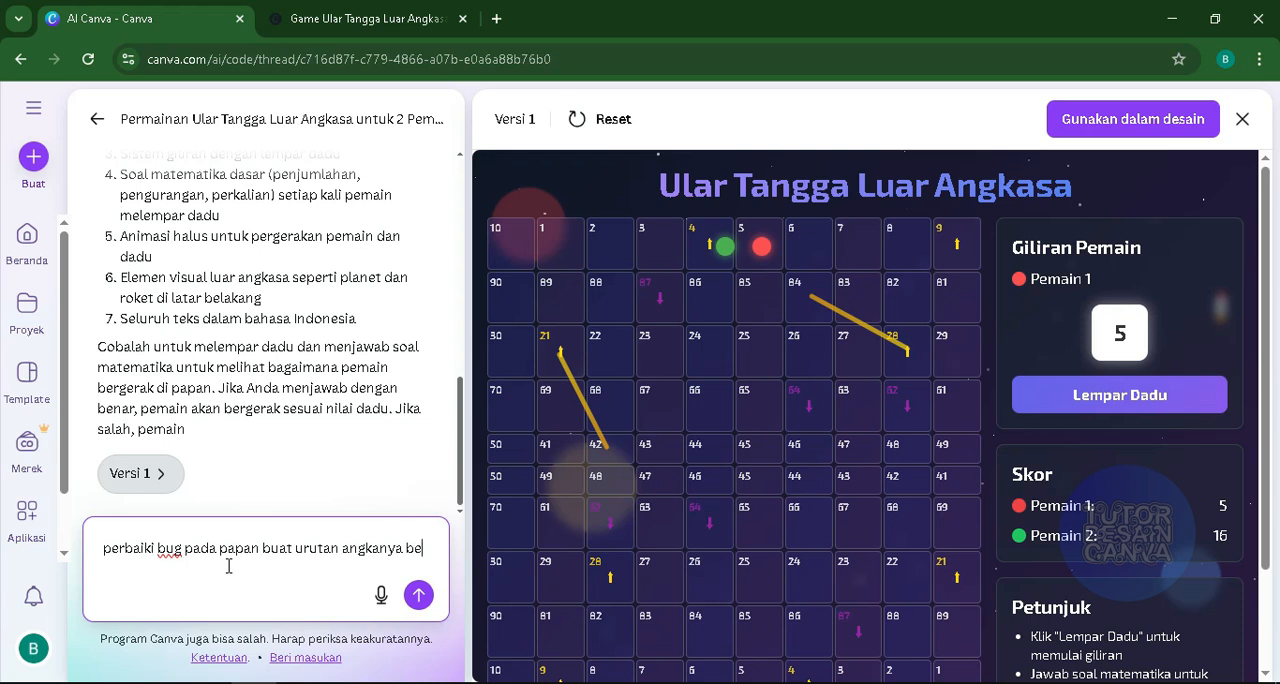
pyautogui.write('rurut dan hilangkan semua bug')
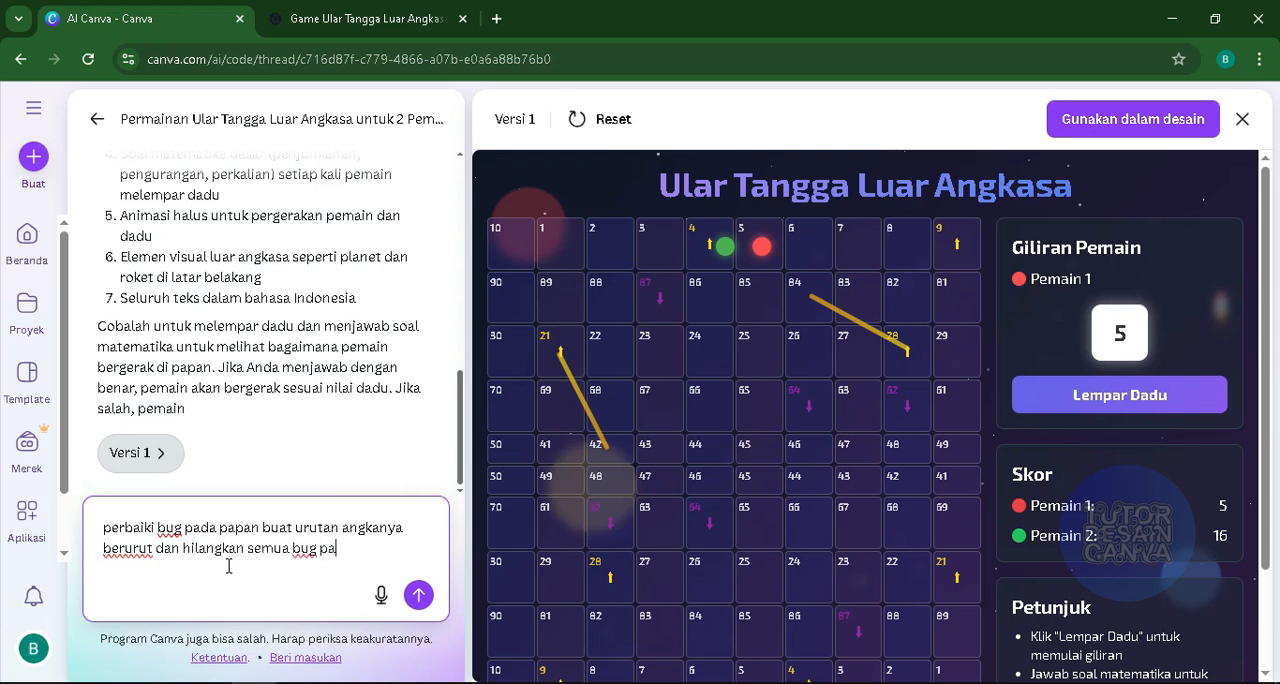
pyautogui.write('pada permai')
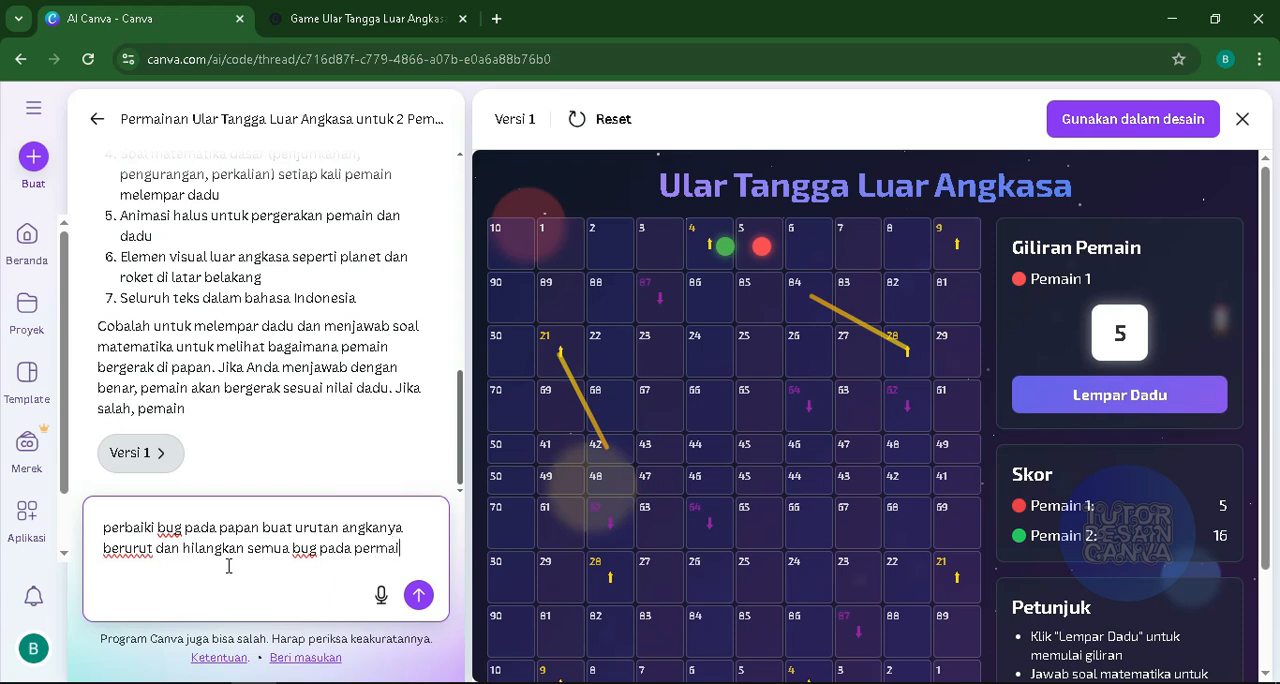
pyautogui.write('na')
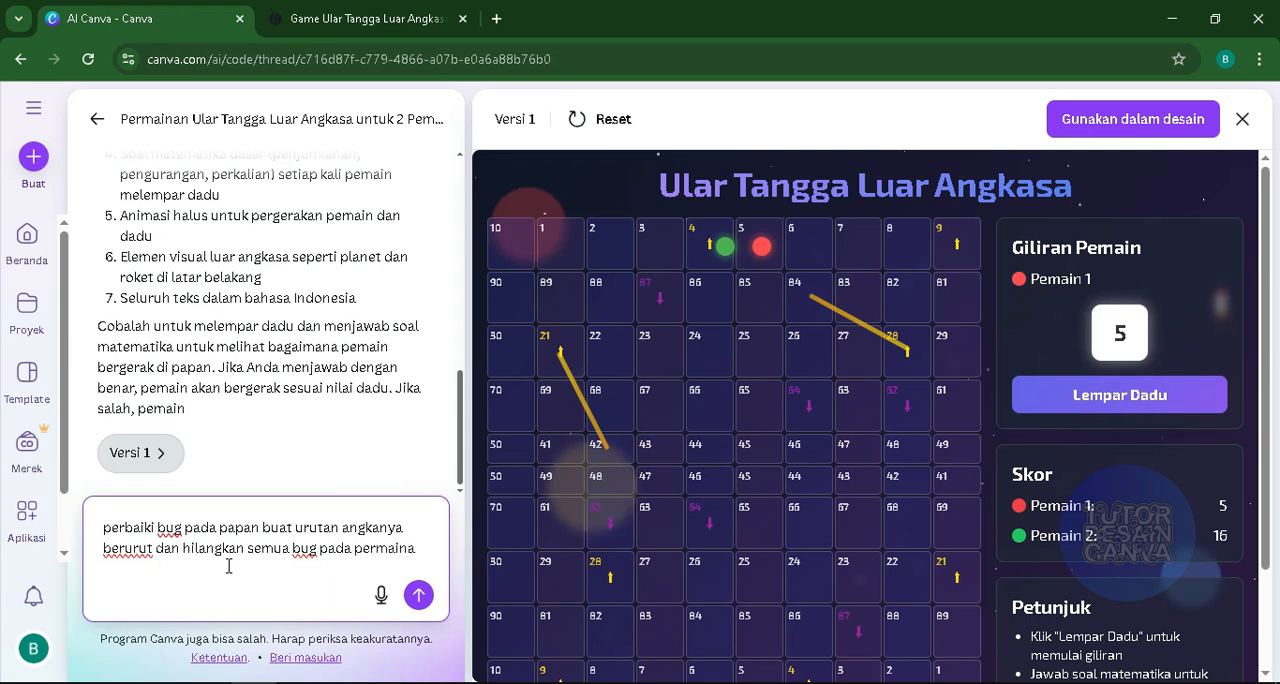
pyautogui.write('n')
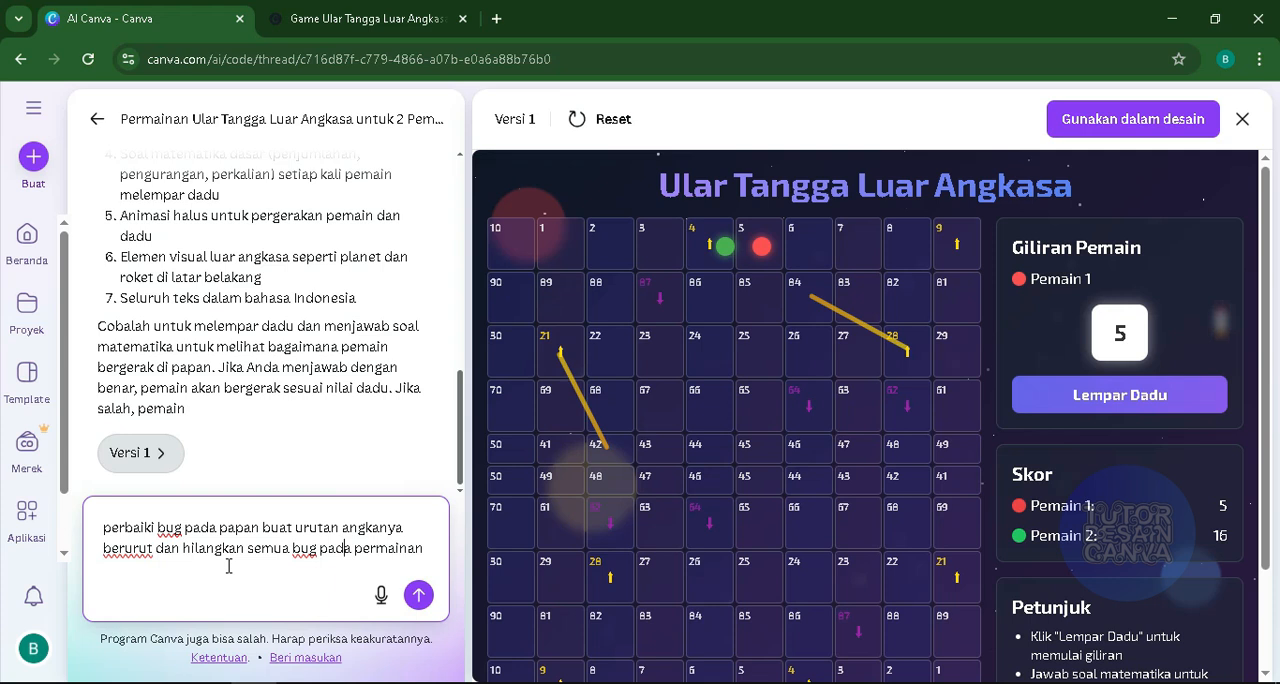
pyautogui.write(' papan p')
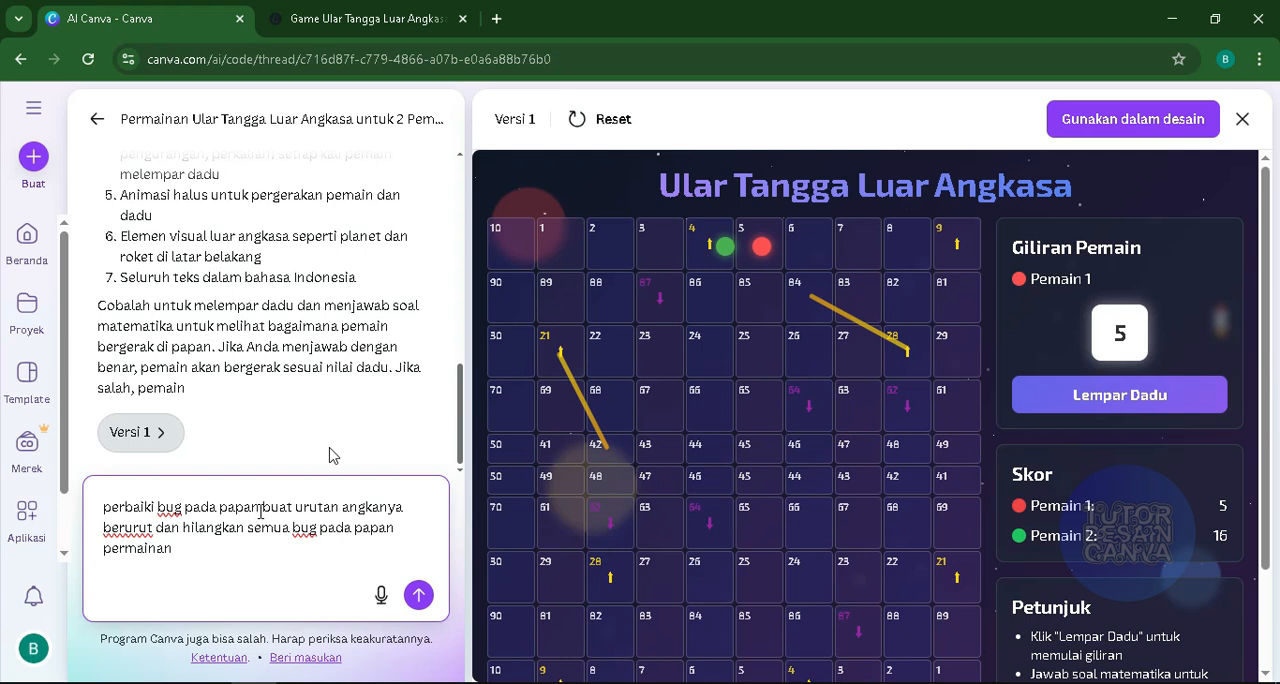
pyautogui.click(418, 593)
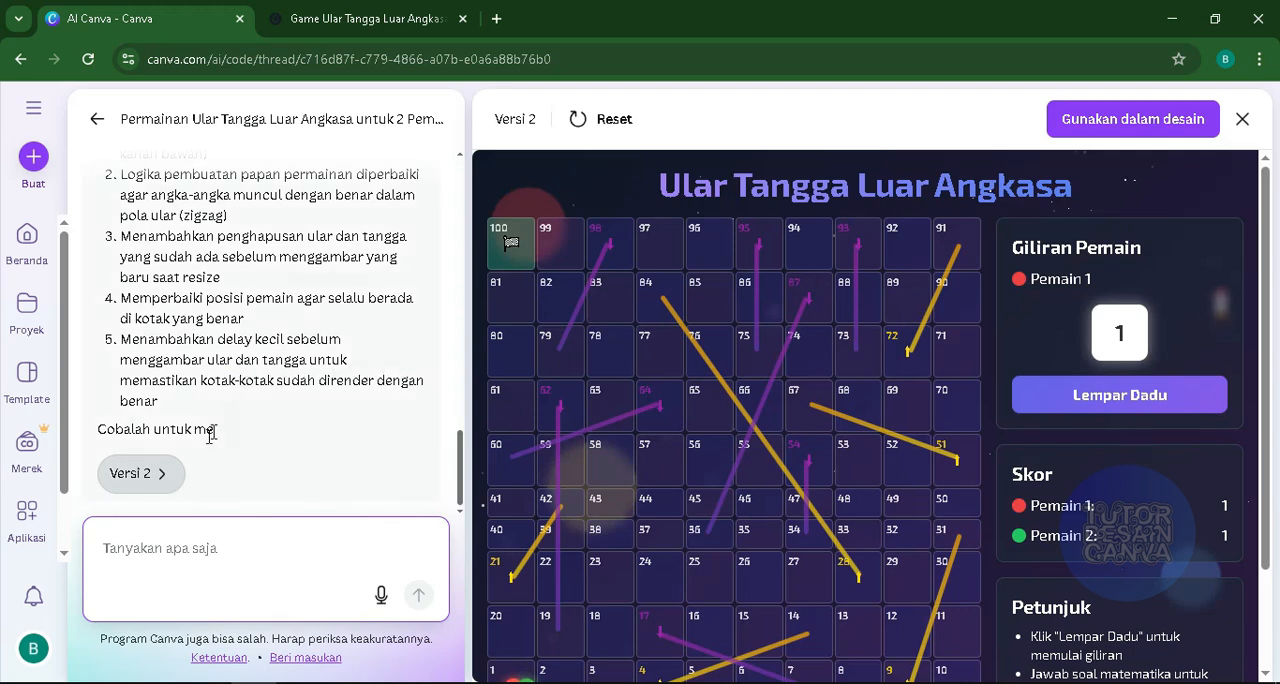
# - Compare the version 1 preview with version 2 and examine the whole version 2 board
pyautogui.scroll(10, 337, 423)
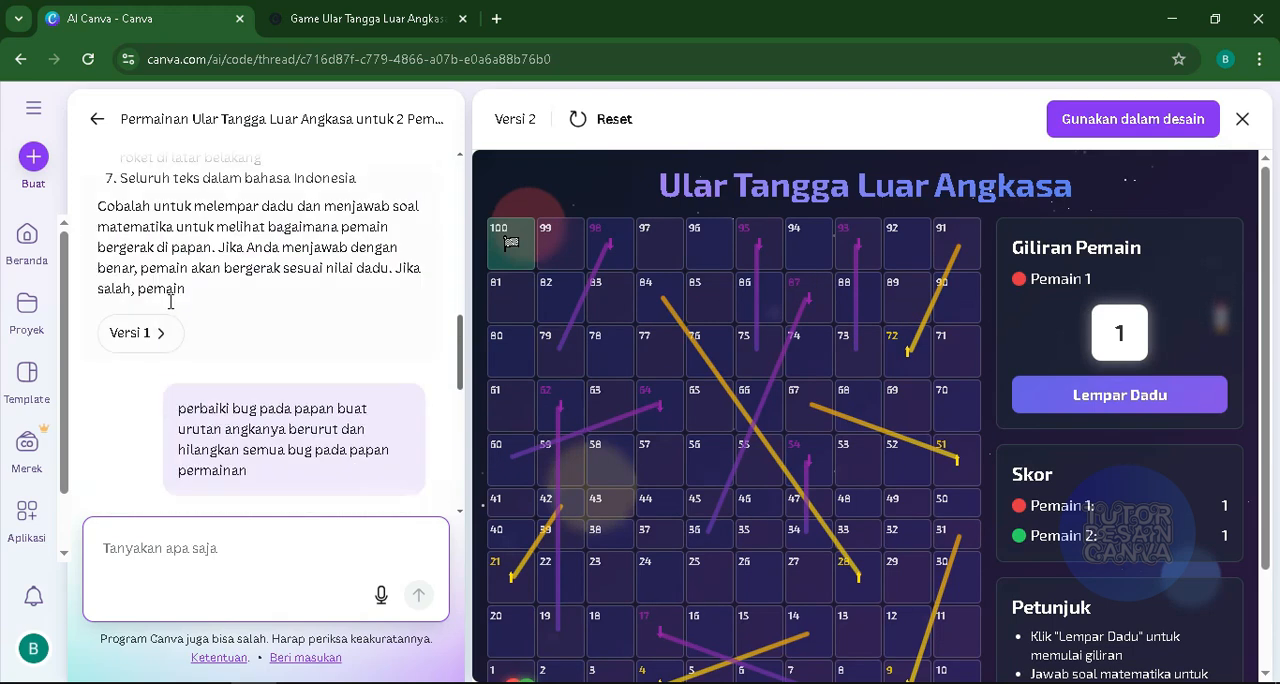
pyautogui.scroll(-2, 156, 369)
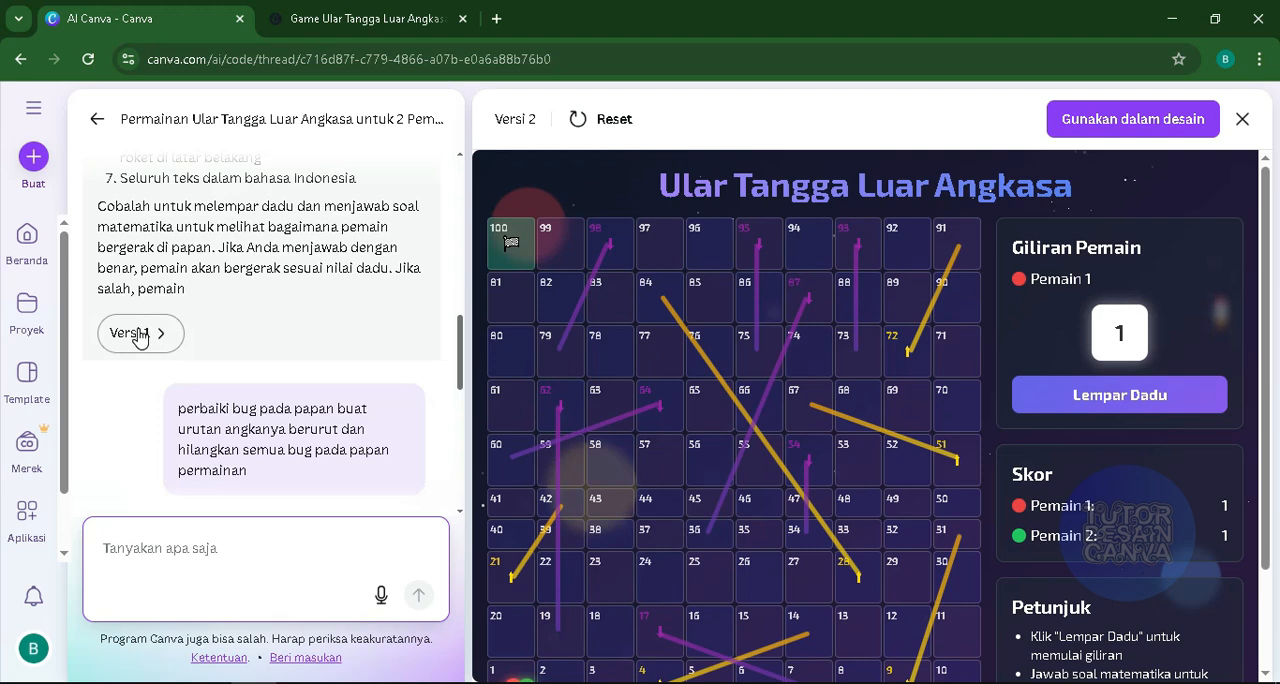
pyautogui.click(140, 336)
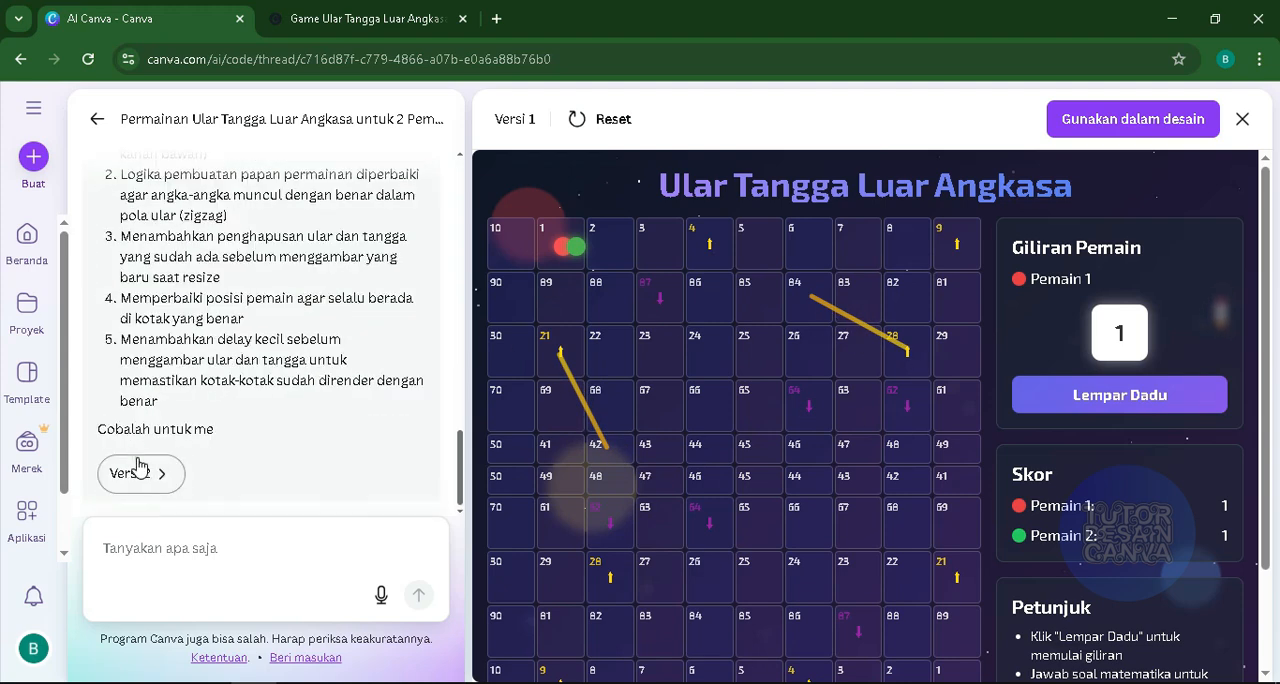
pyautogui.click(138, 468)
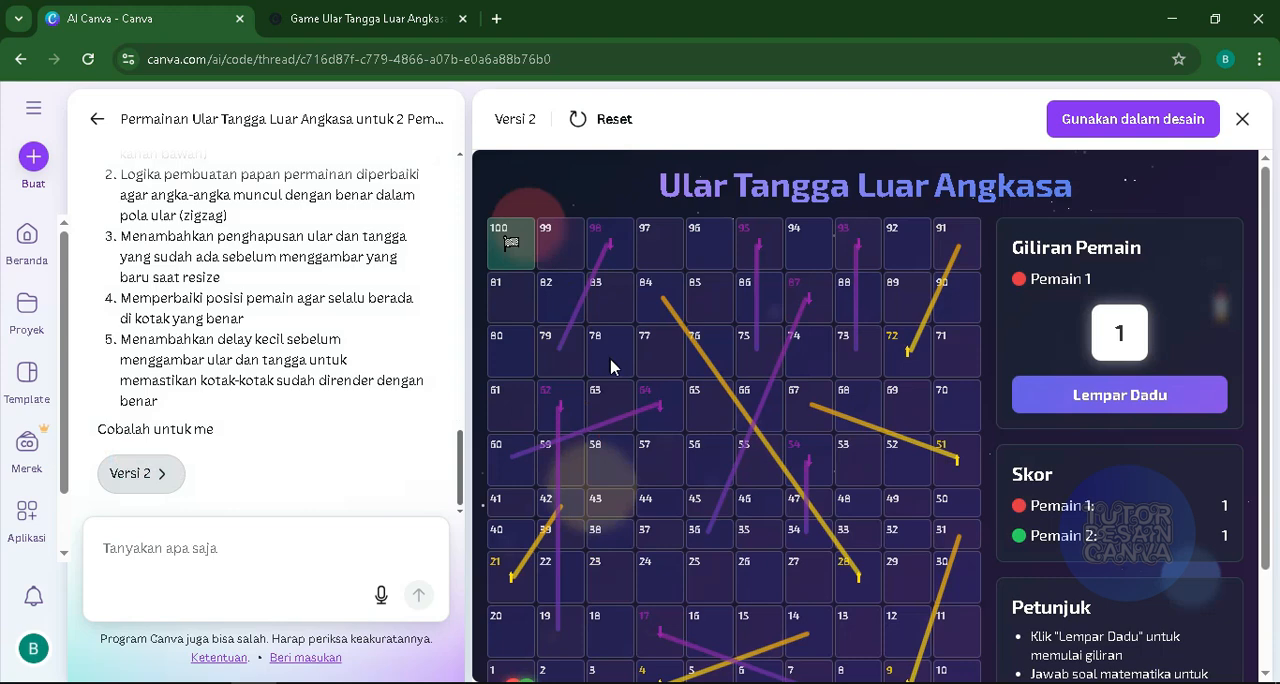
pyautogui.scroll(-2, 612, 368)
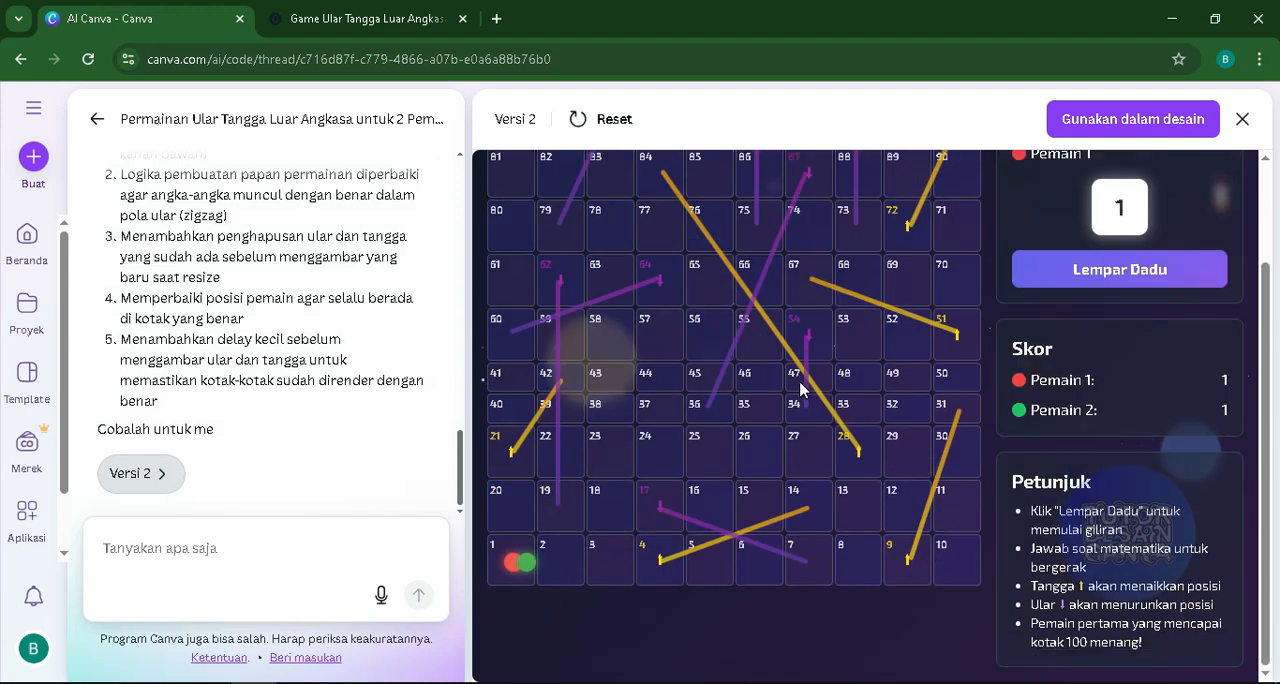
pyautogui.scroll(2, 800, 388)
pyautogui.scroll(-2, 550, 300)
pyautogui.scroll(2, 805, 433)
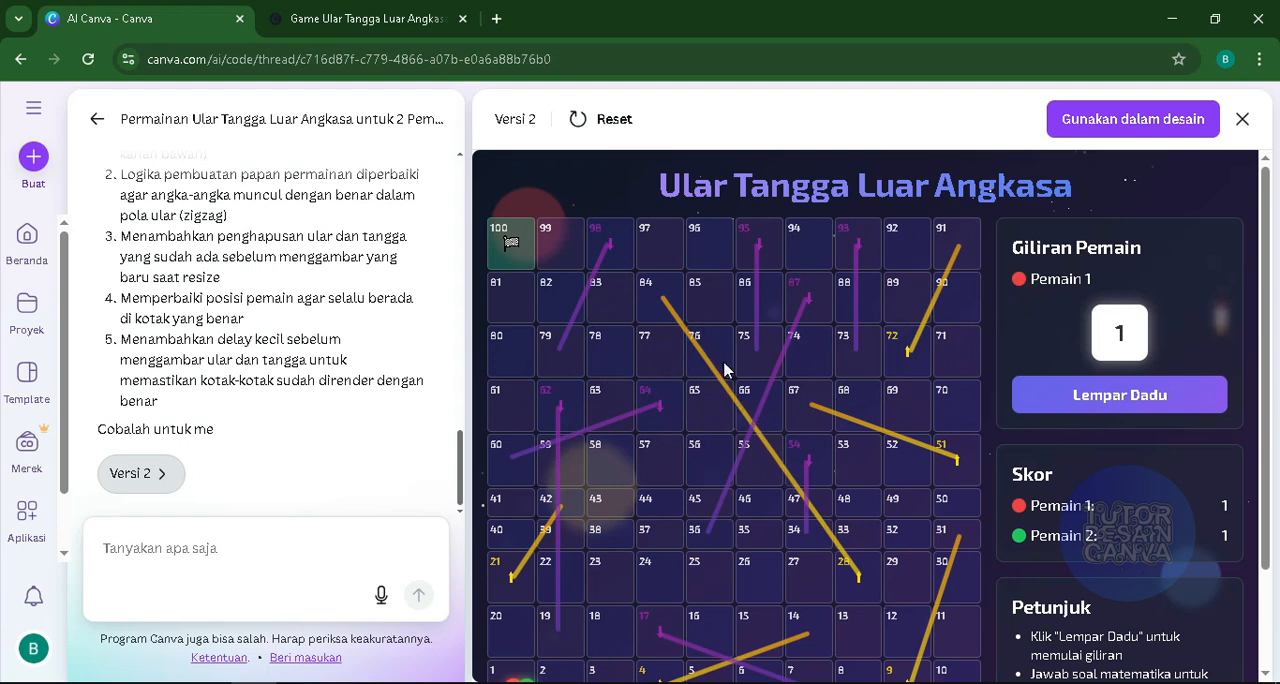
# - Playtest one turn of version 2, rolling the dice, answering 28 to 7 * 4, and checking the tokens on the board
pyautogui.click(1087, 400)
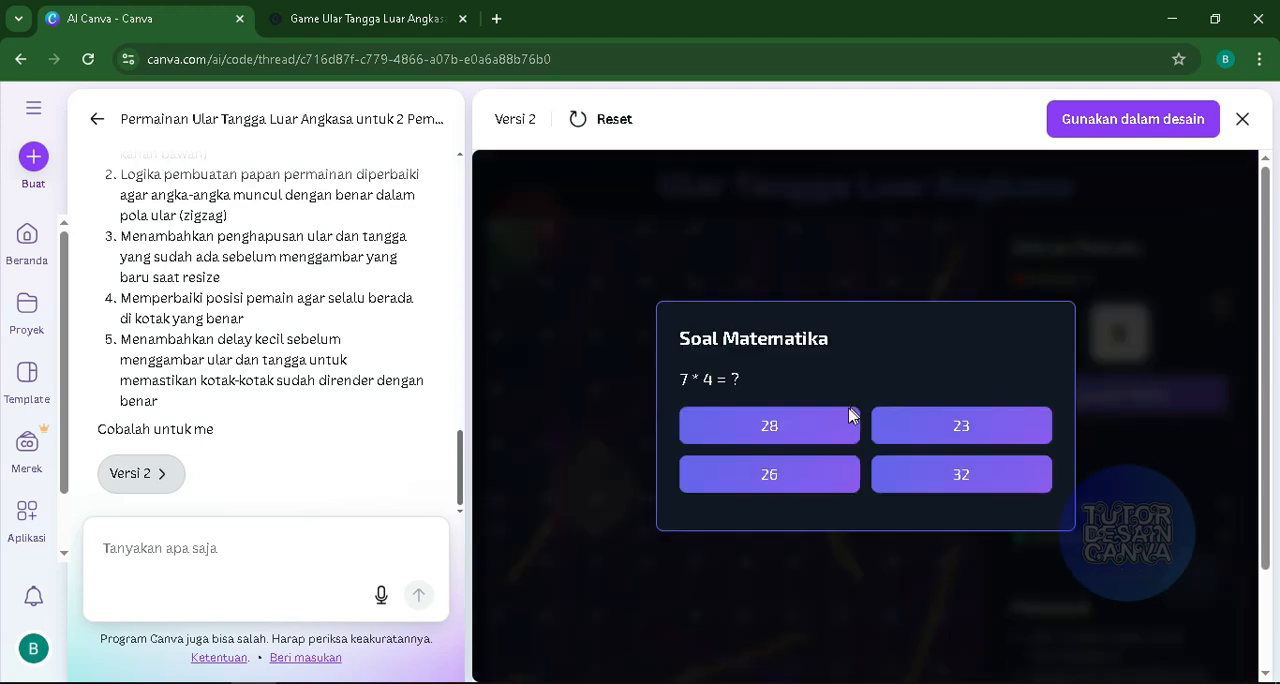
pyautogui.click(800, 427)
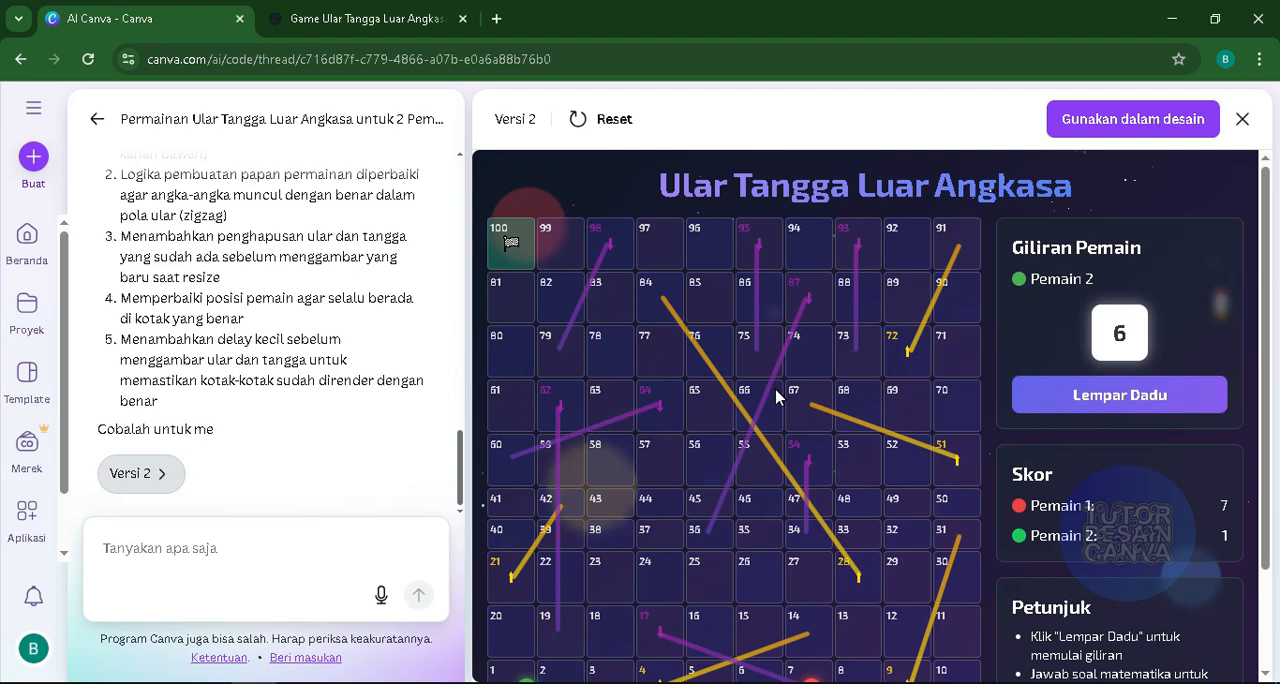
pyautogui.scroll(-3, 787, 520)
pyautogui.scroll(2, 773, 459)
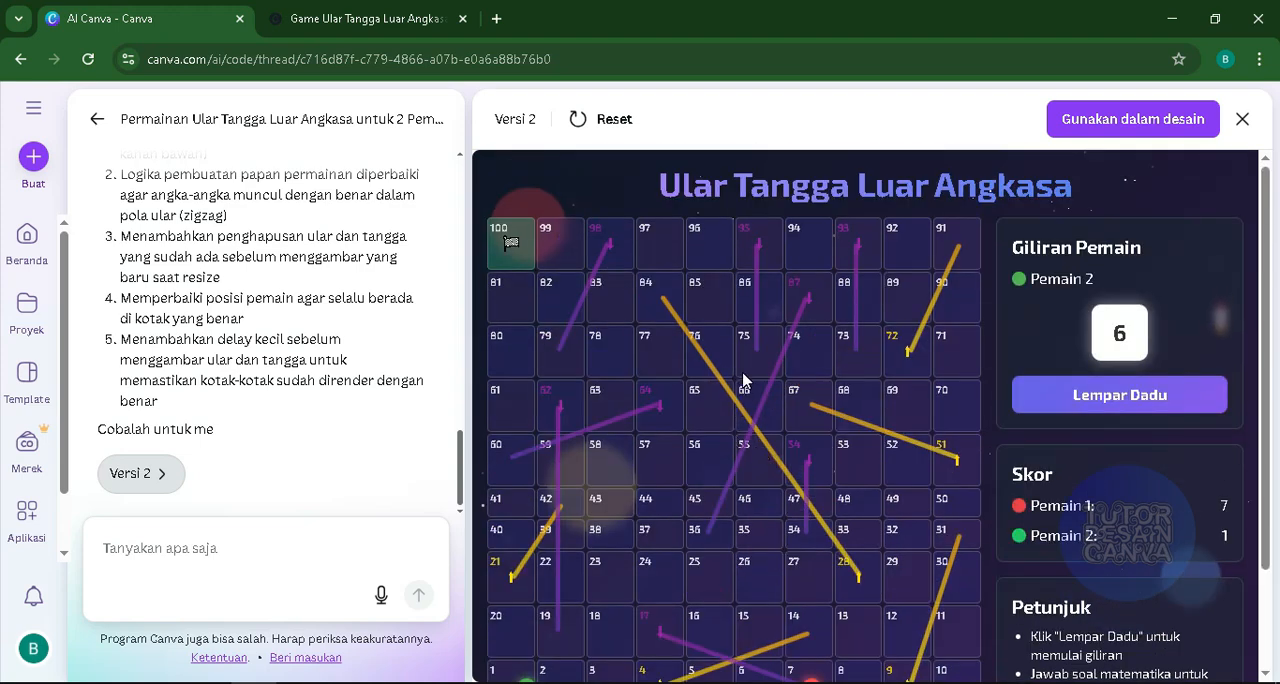
# - Draft the AI request "hilangkan garis yang melintang pada papan permainan buat ikon ular dan ikon tangga aja versi kecil, pastikan hasilnya halus animasinya lancar dan responsif"
pyautogui.click(228, 540)
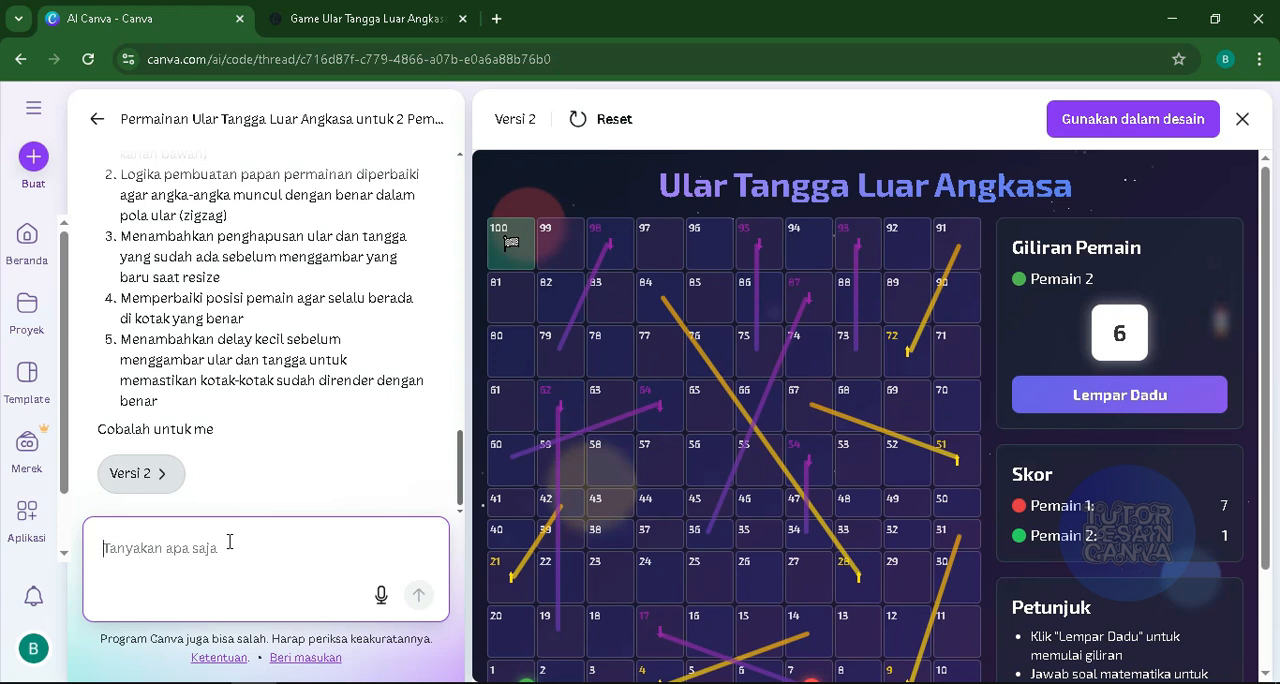
pyautogui.write('hil')
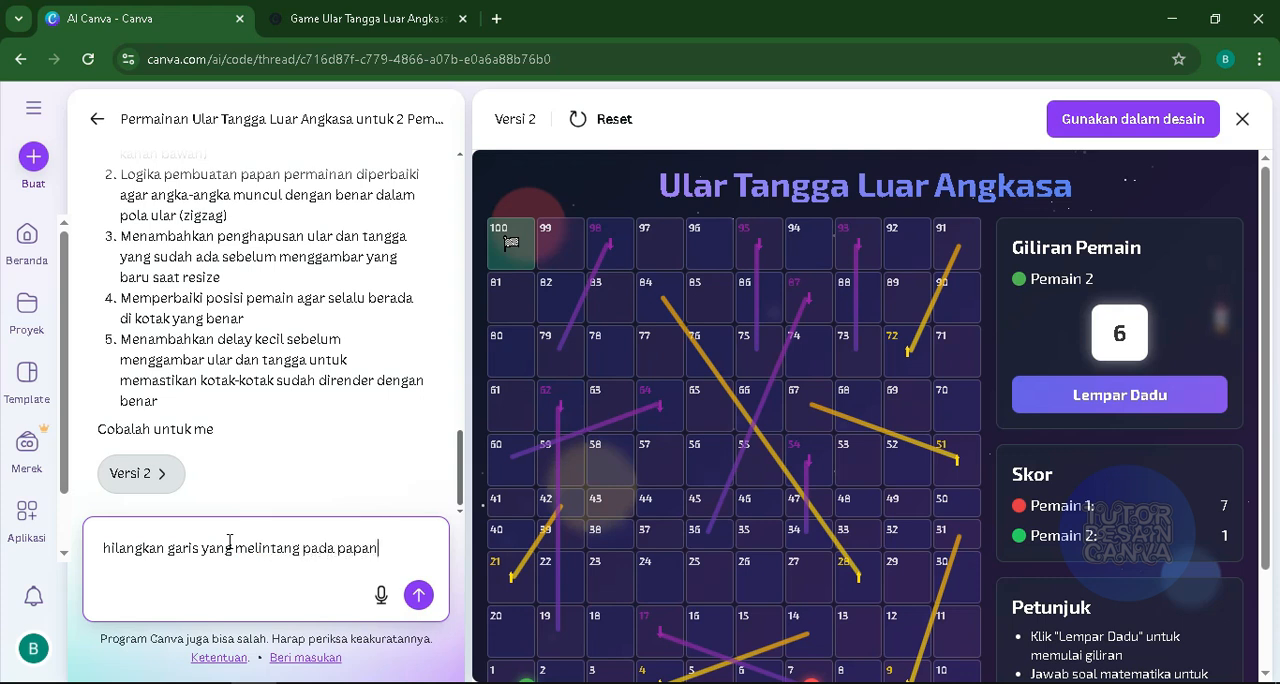
pyautogui.write('n')
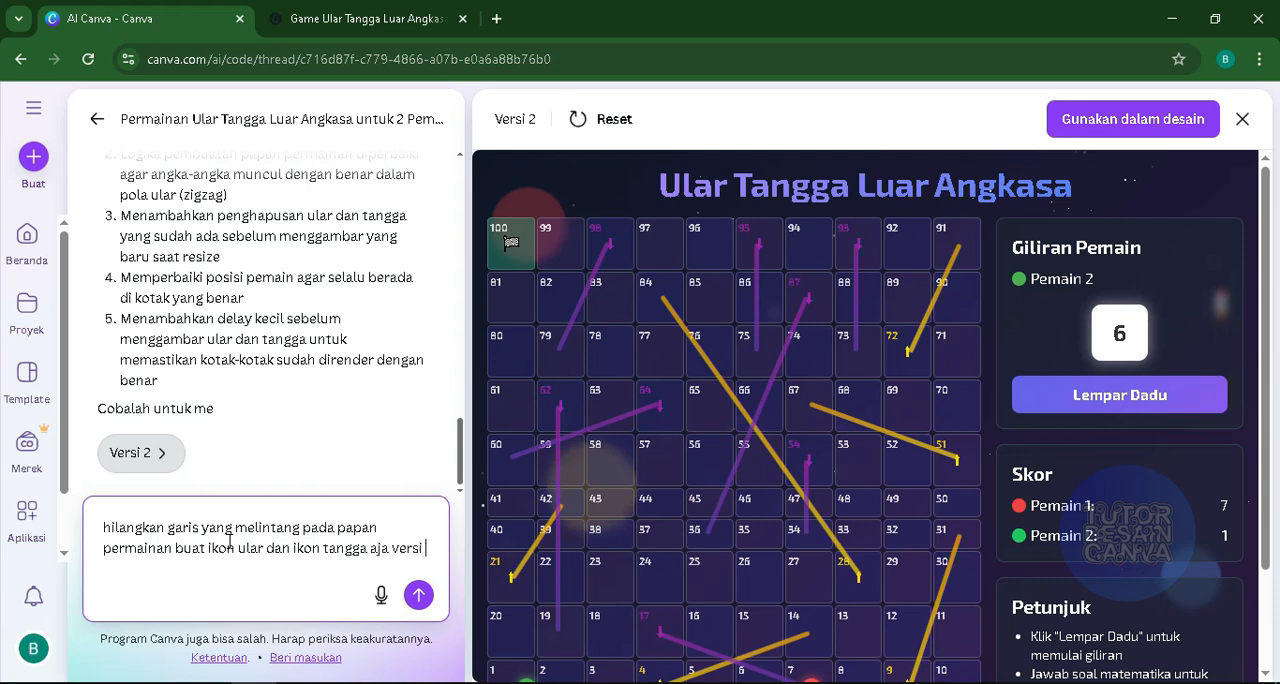
pyautogui.write('kecil agar hasilnya')
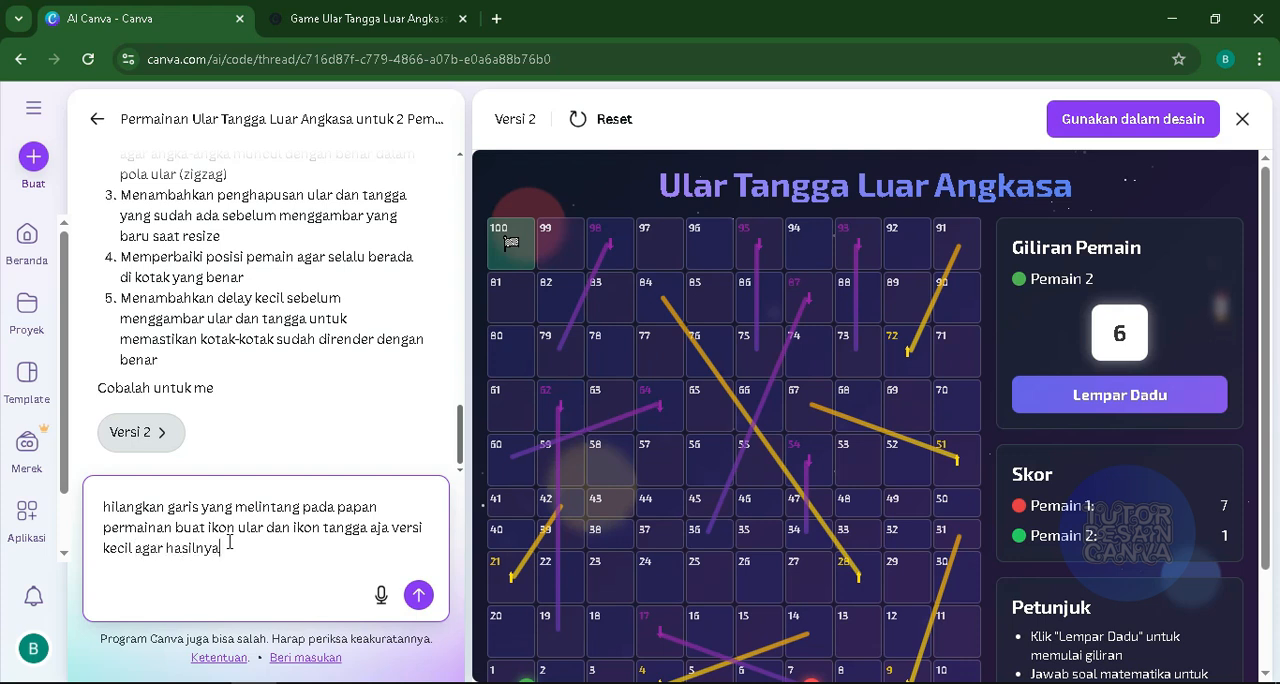
pyautogui.press('BackSpace')
pyautogui.press('BackSpace')
pyautogui.press('BackSpace')
pyautogui.press('BackSpace')
pyautogui.press('BackSpace')
pyautogui.press('BackSpace')
pyautogui.press('BackSpace')
pyautogui.press('BackSpace')
pyautogui.press('BackSpace')
pyautogui.press('BackSpace')
pyautogui.press('BackSpace')
pyautogui.press('BackSpace')
pyautogui.press('BackSpace')
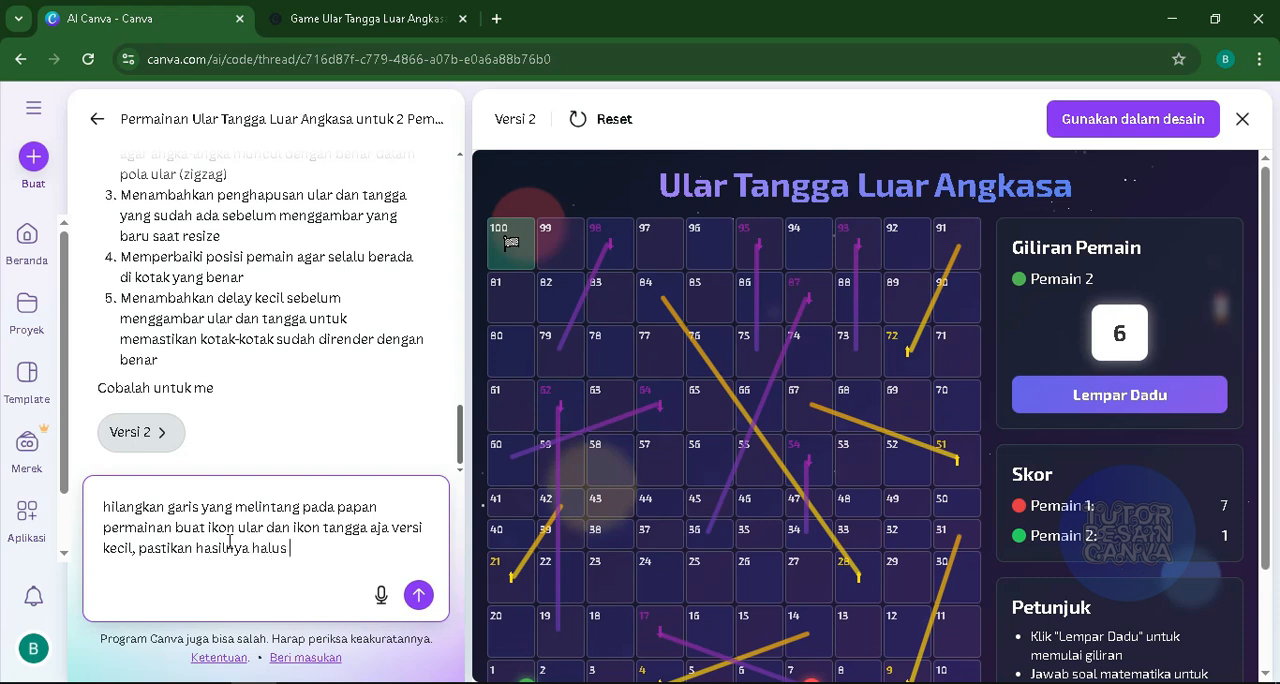
pyautogui.write('animasinya ')
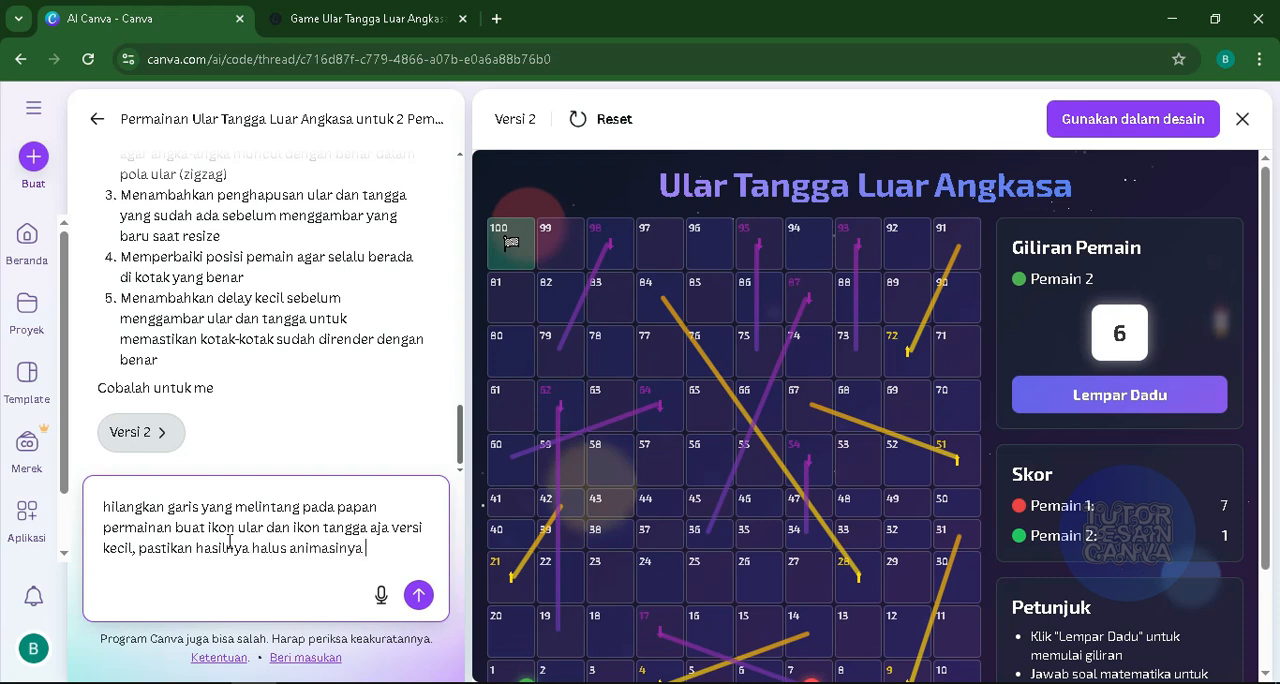
pyautogui.write('lancar')
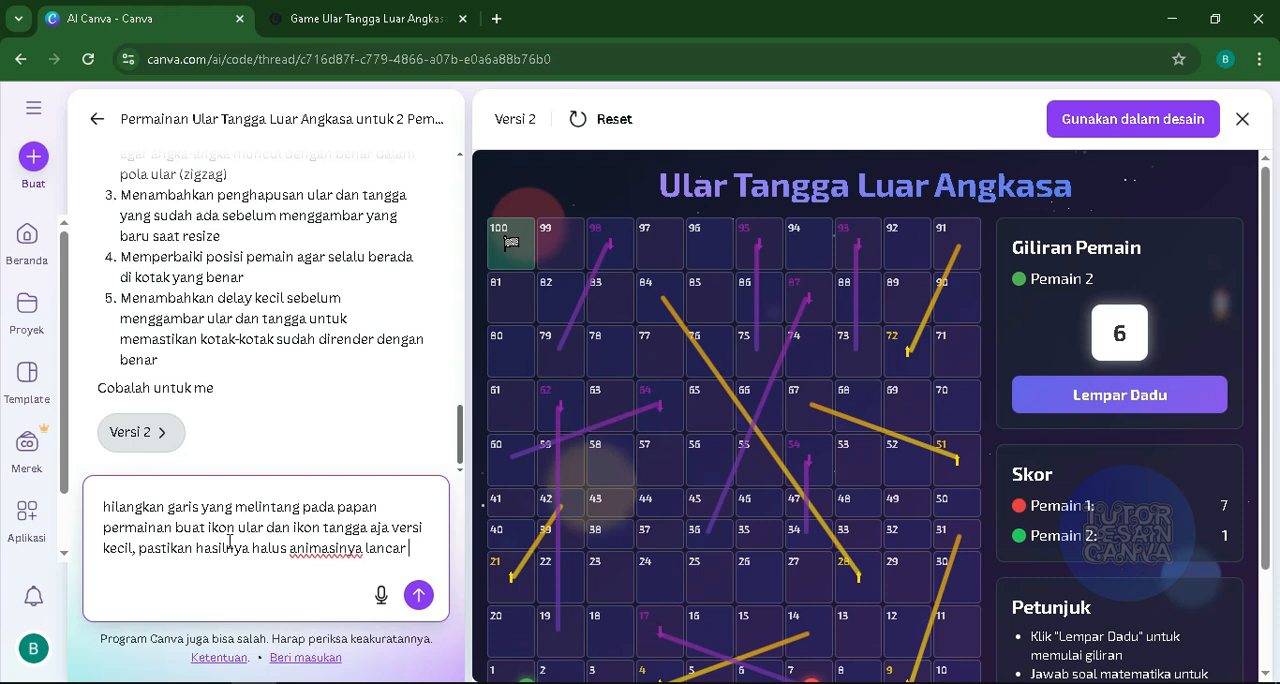
pyautogui.write(' dan ')
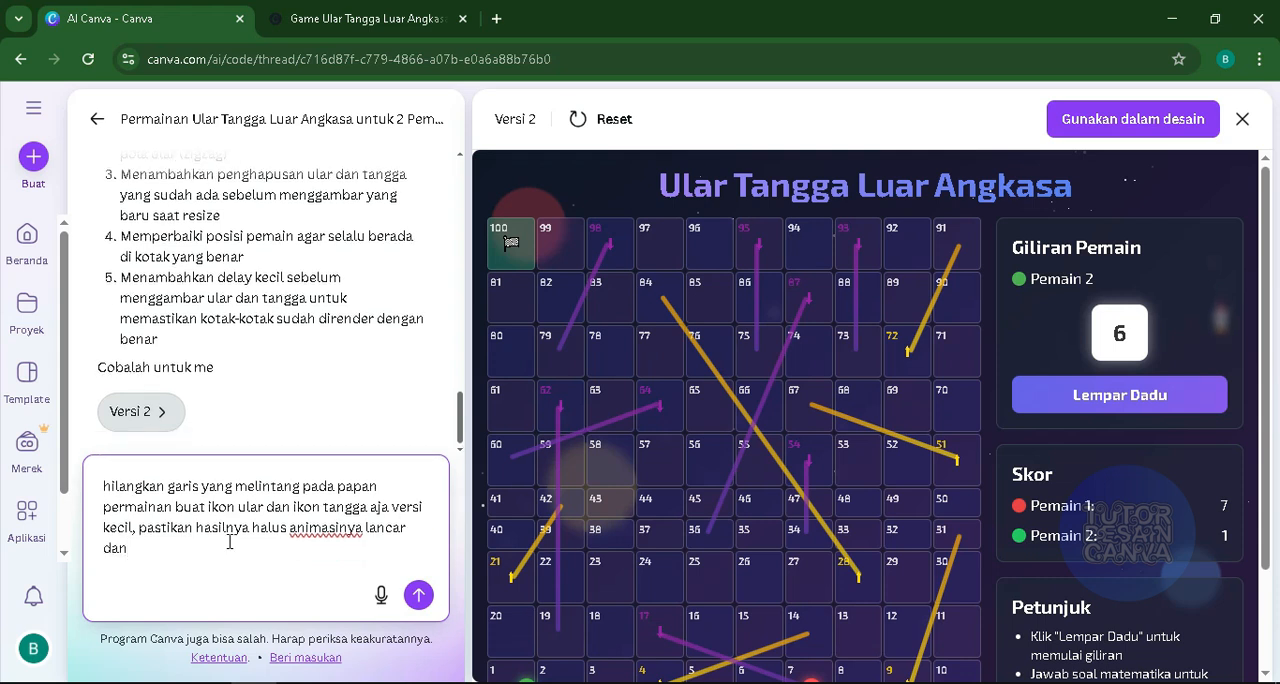
pyautogui.write('responsif')
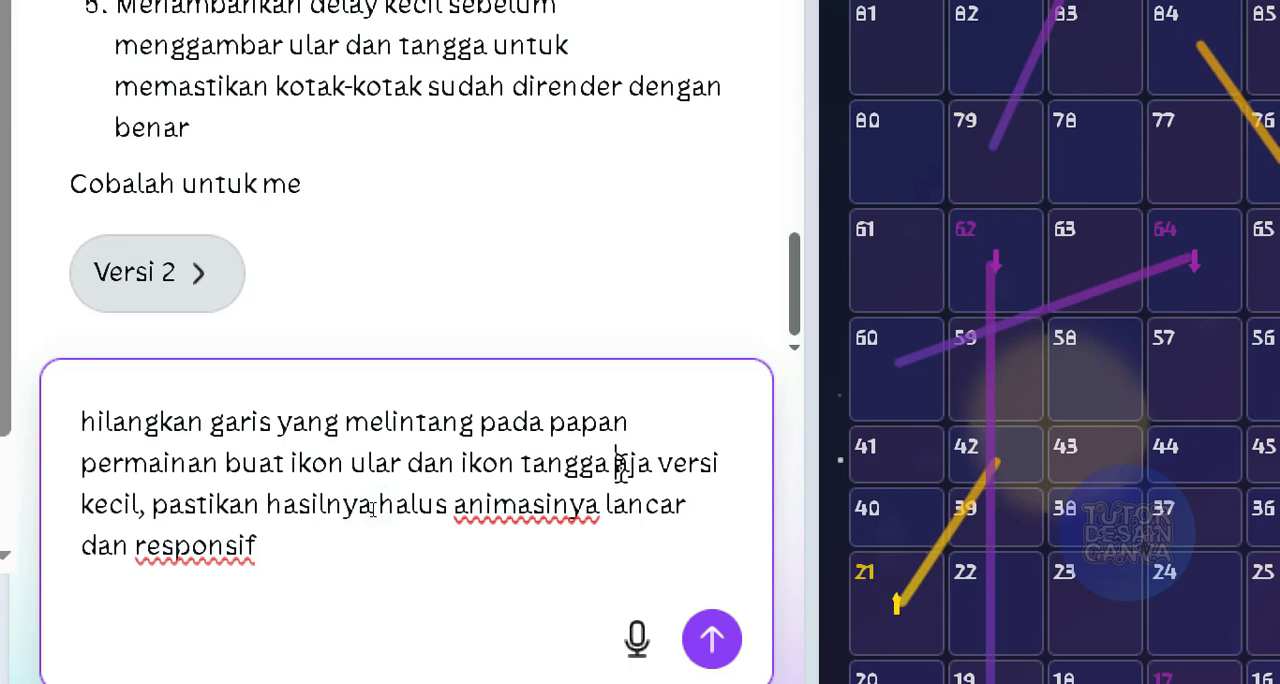
# - Remove "aja" from the drafted request, replace "buat" with "ganti dengan", and send it to the AI
pyautogui.press('Delete')
pyautogui.press('Delete')
pyautogui.press('Delete')
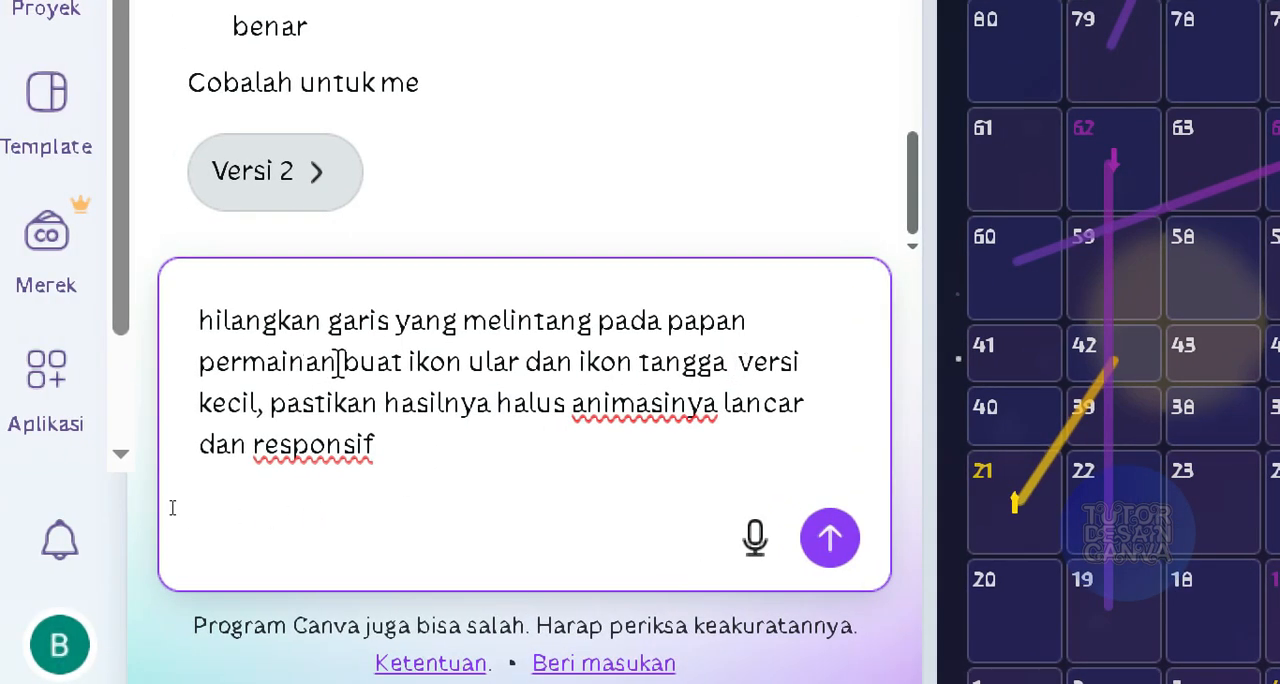
pyautogui.moveTo(346, 360); pyautogui.dragTo(402, 360)
pyautogui.write('ganti d')
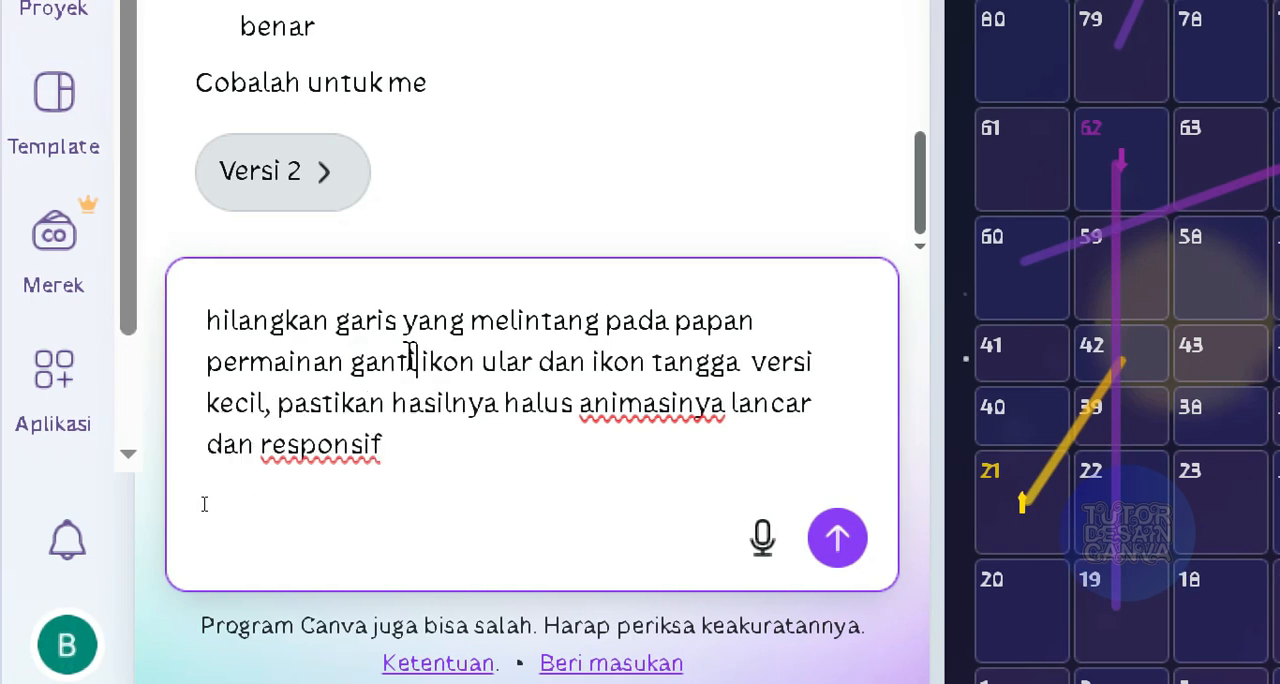
pyautogui.write('engan')
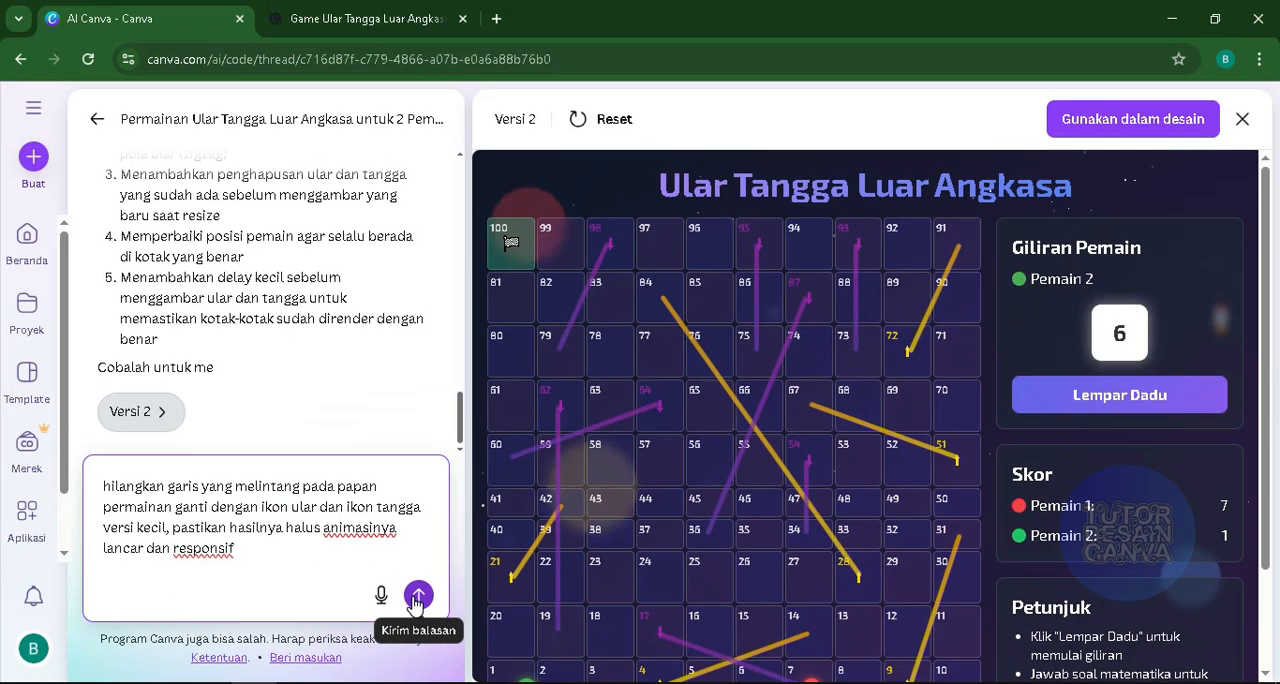
pyautogui.click(418, 596)
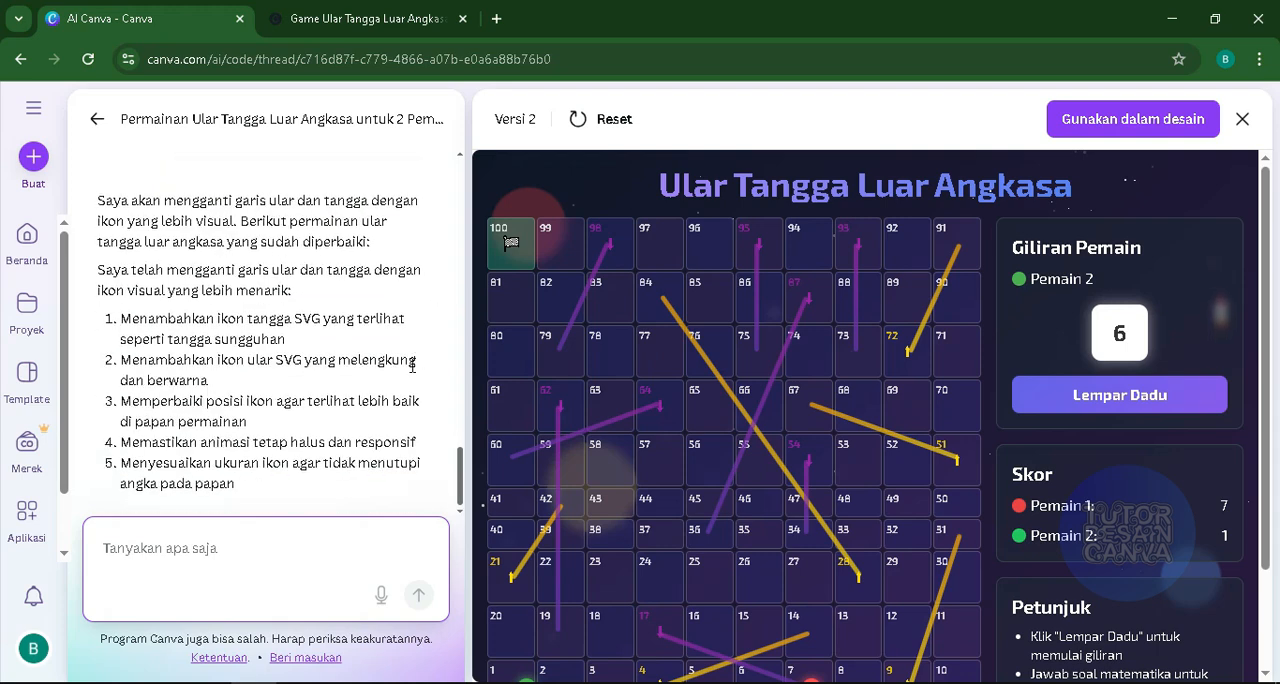
# - Read the AI's reply about the snake and ladder icons and compare the version 2 preview with version 3
pyautogui.scroll(-3, 348, 361)
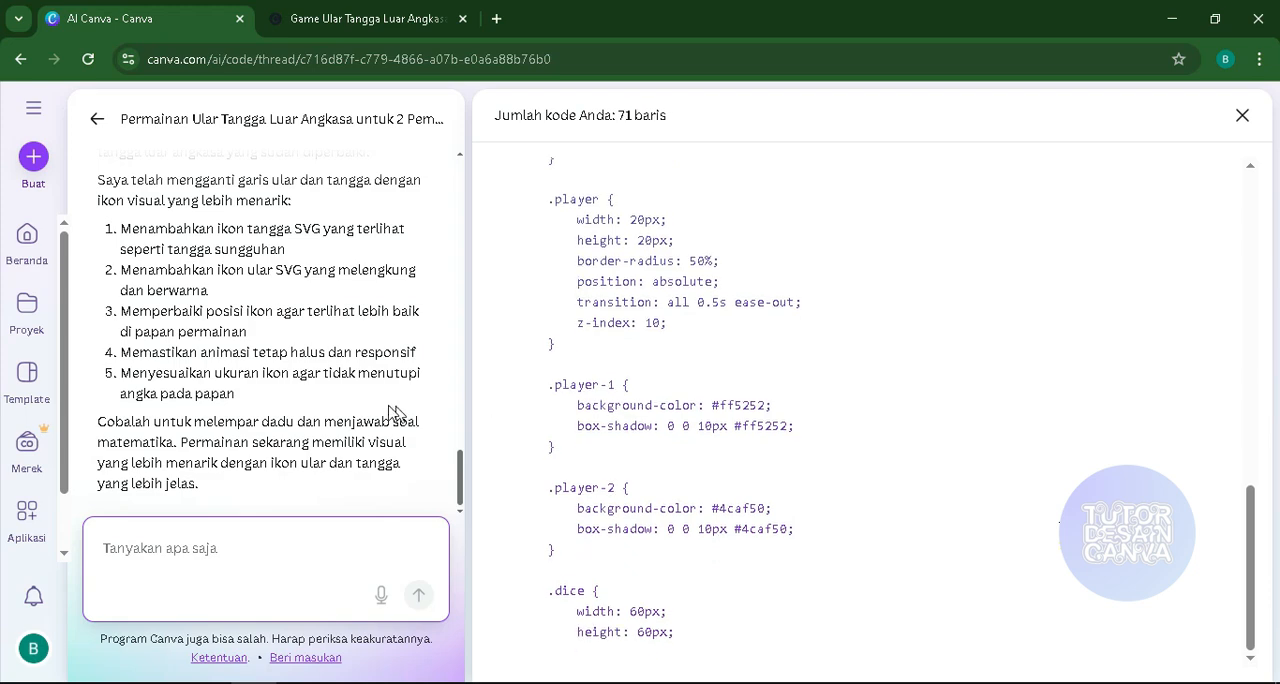
pyautogui.scroll(3, 376, 398)
pyautogui.scroll(-4, 177, 325)
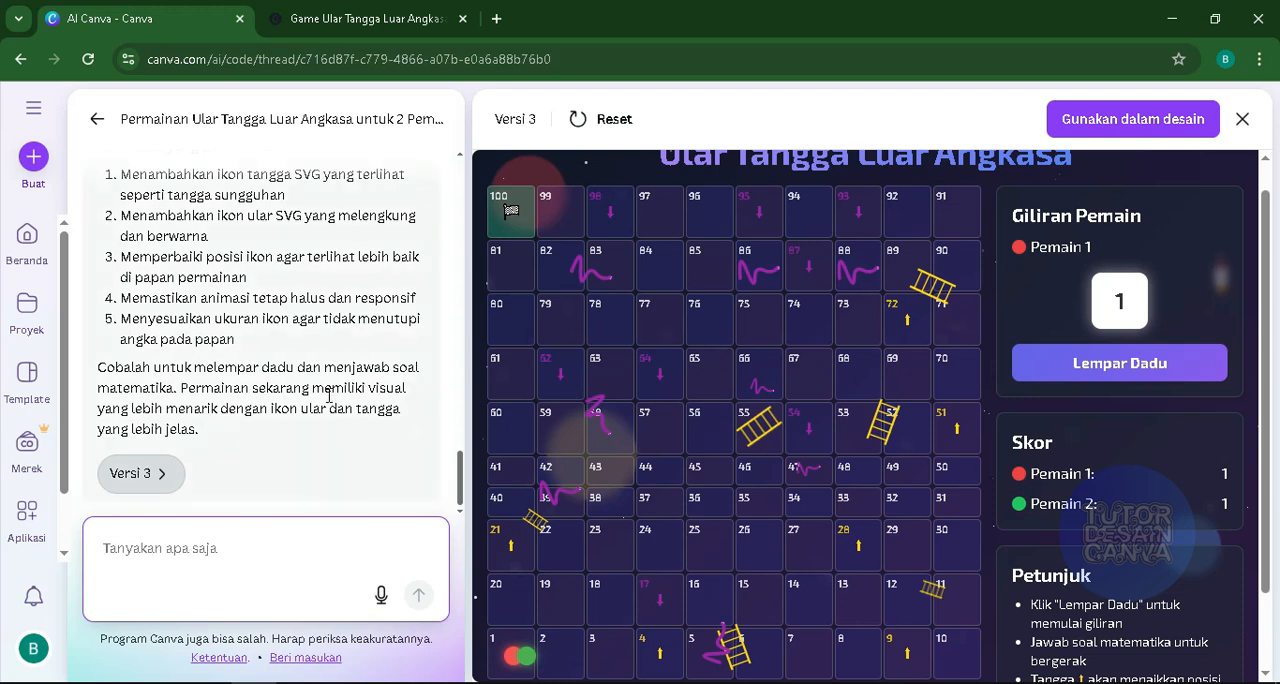
pyautogui.scroll(3, 329, 395)
pyautogui.scroll(3, 185, 341)
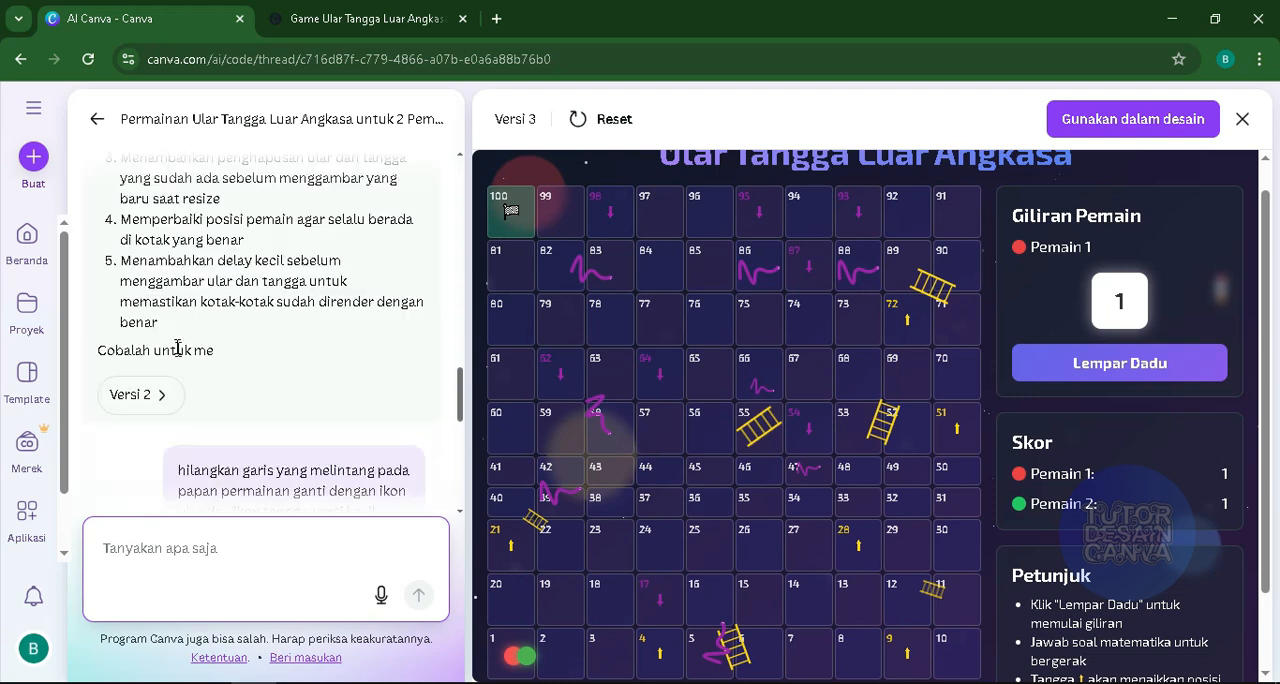
pyautogui.click(140, 395)
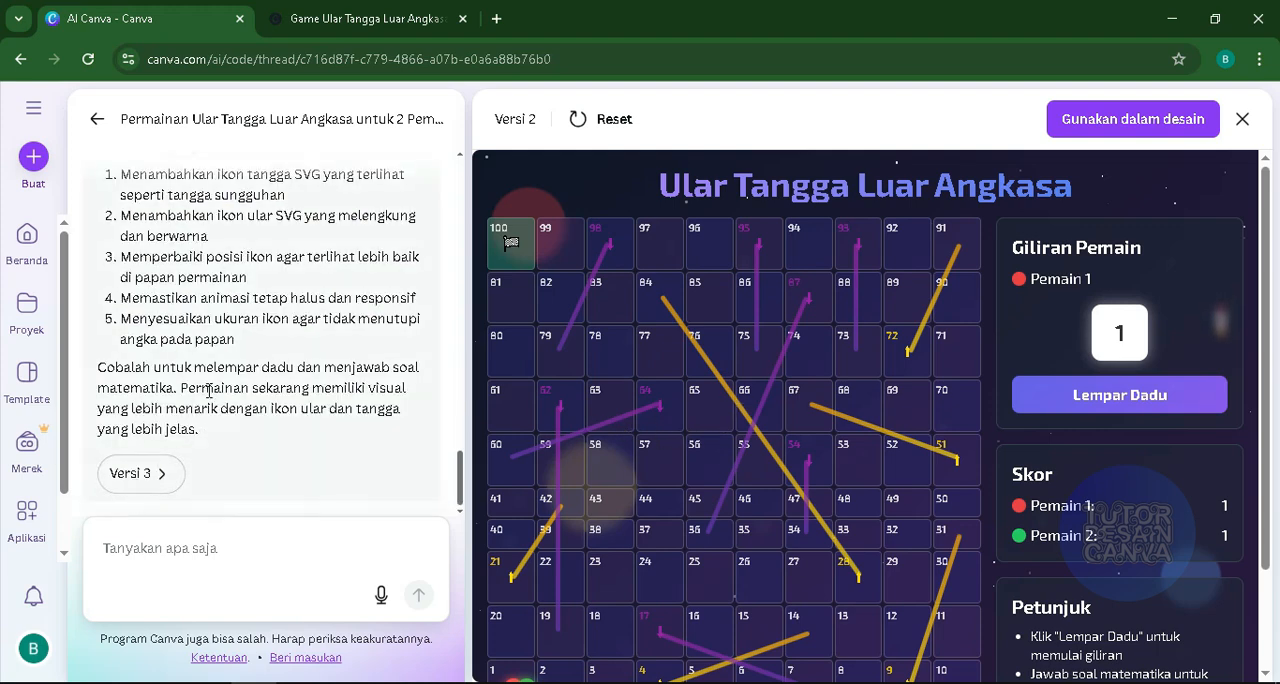
pyautogui.scroll(3, 207, 366)
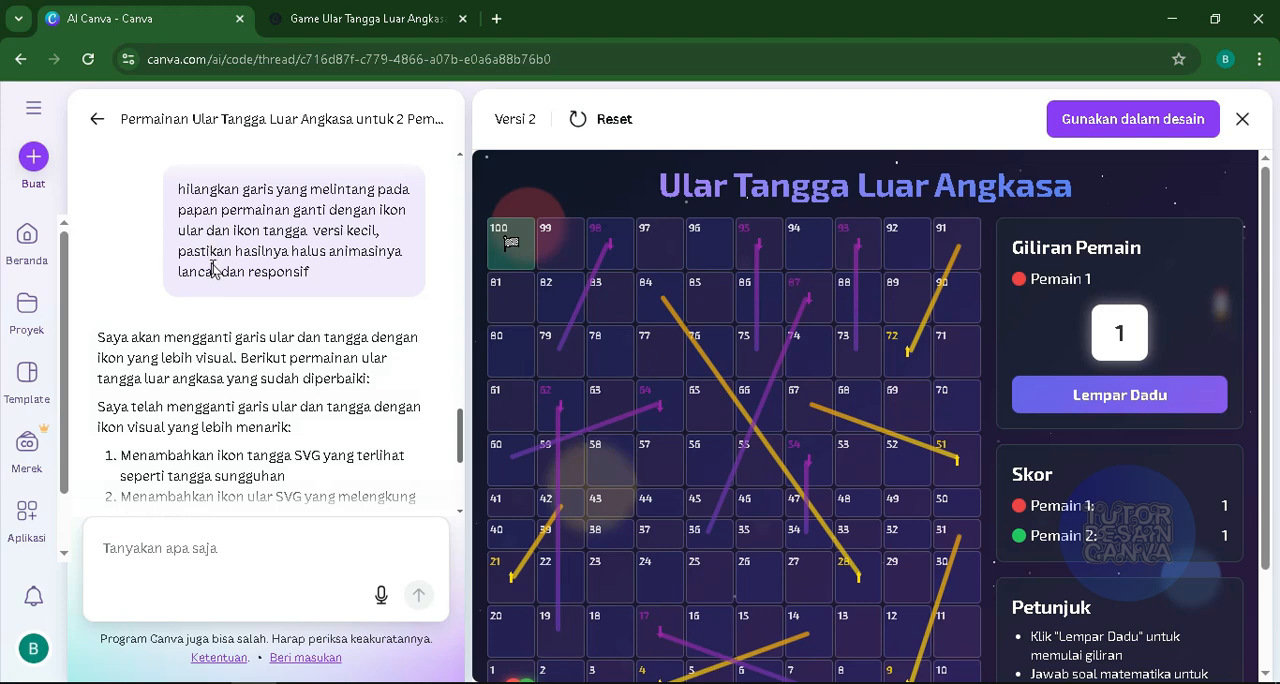
pyautogui.scroll(-3, 225, 250)
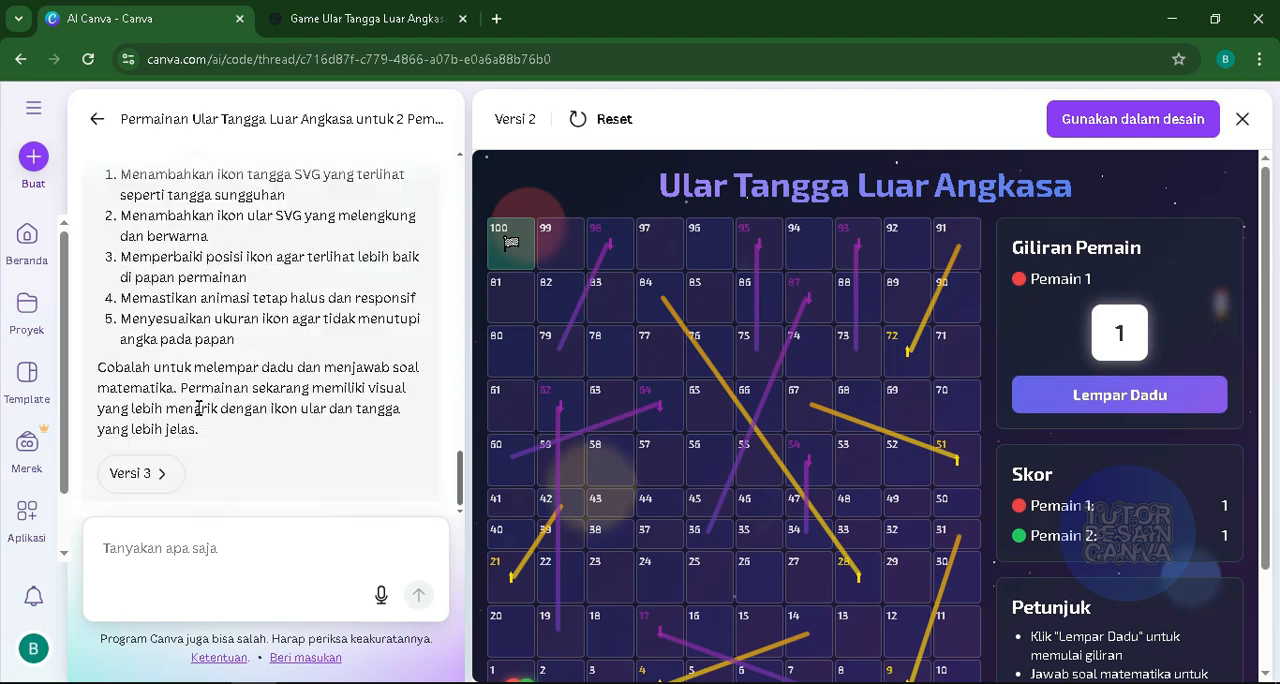
pyautogui.click(141, 476)
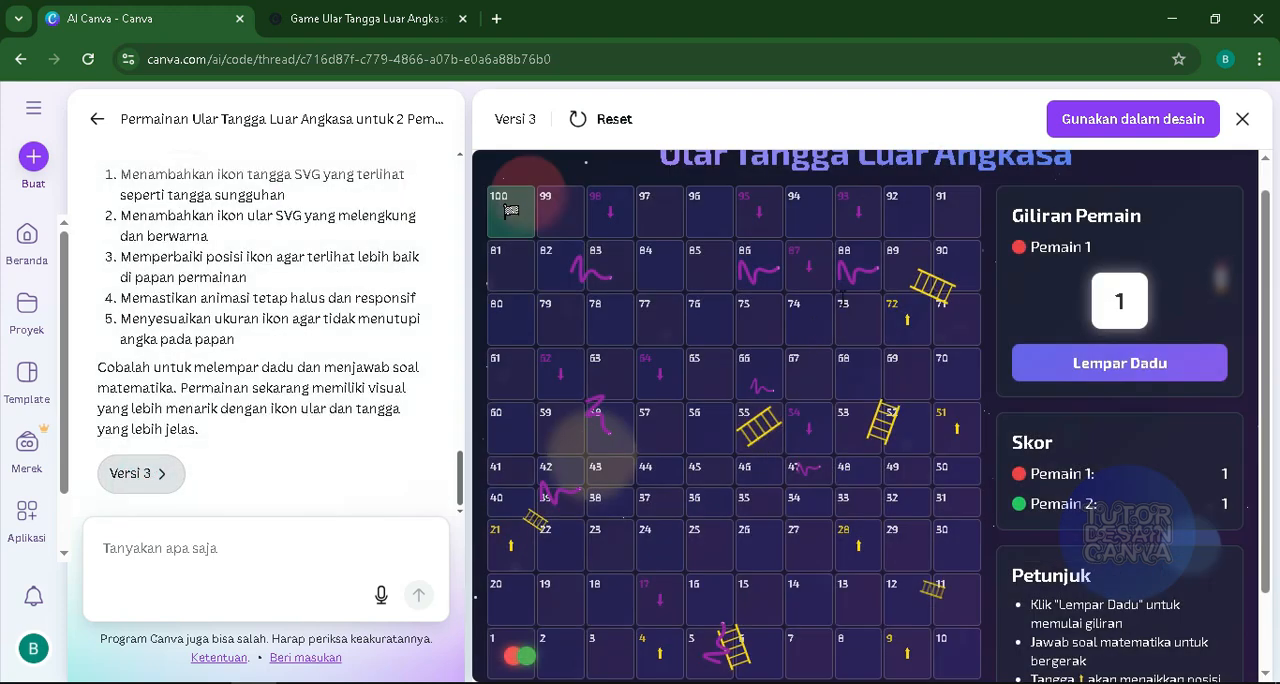
# - Examine the whole version 3 board, checking the number order and the placement of the snake and ladder icons
pyautogui.scroll(-1, 591, 548)
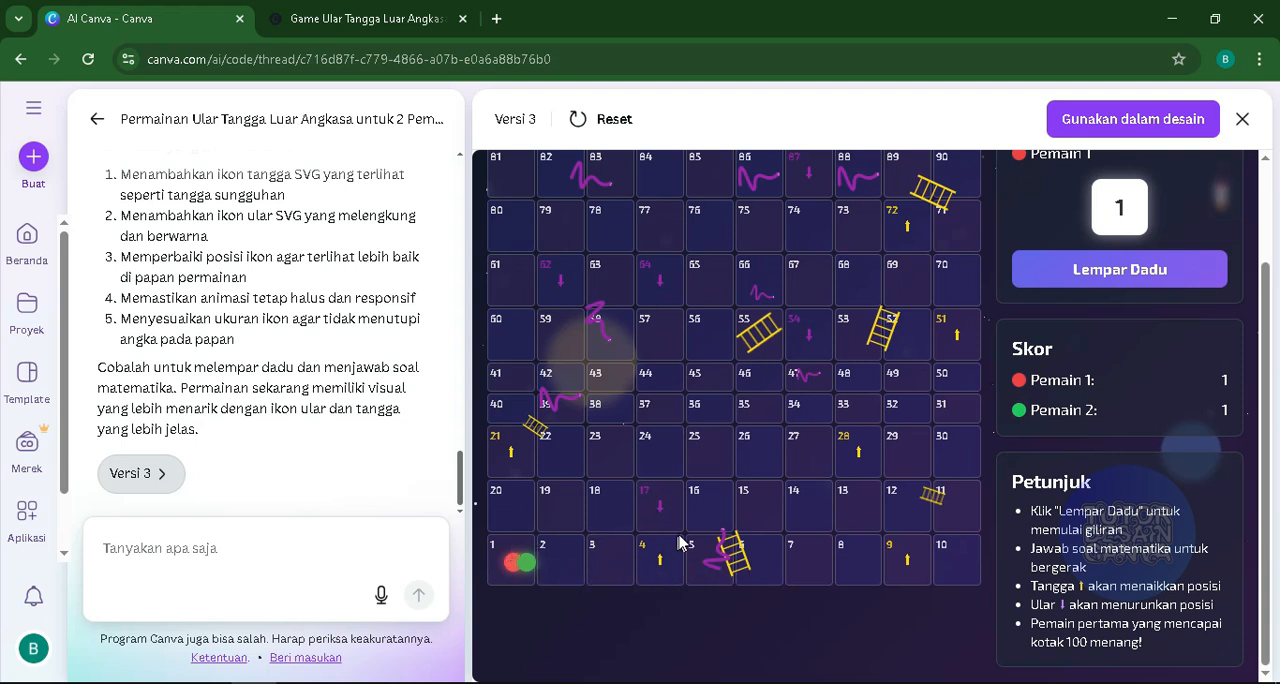
pyautogui.scroll(1, 670, 315)
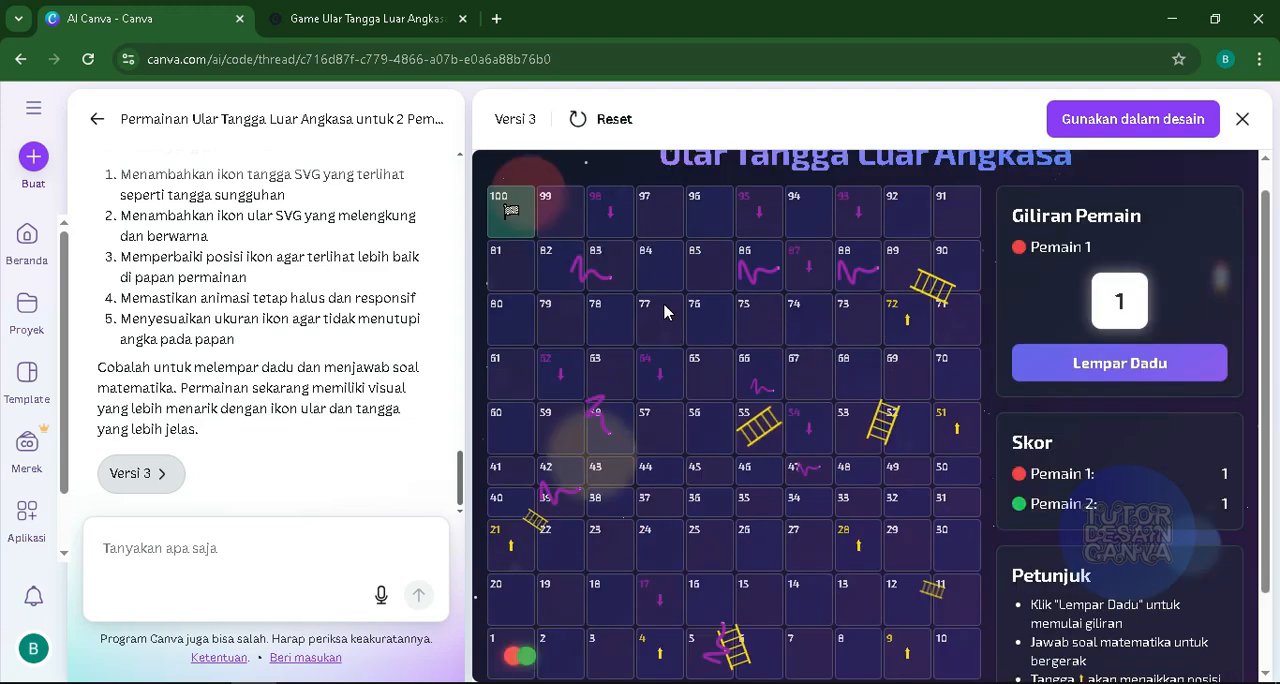
pyautogui.scroll(-1, 727, 550)
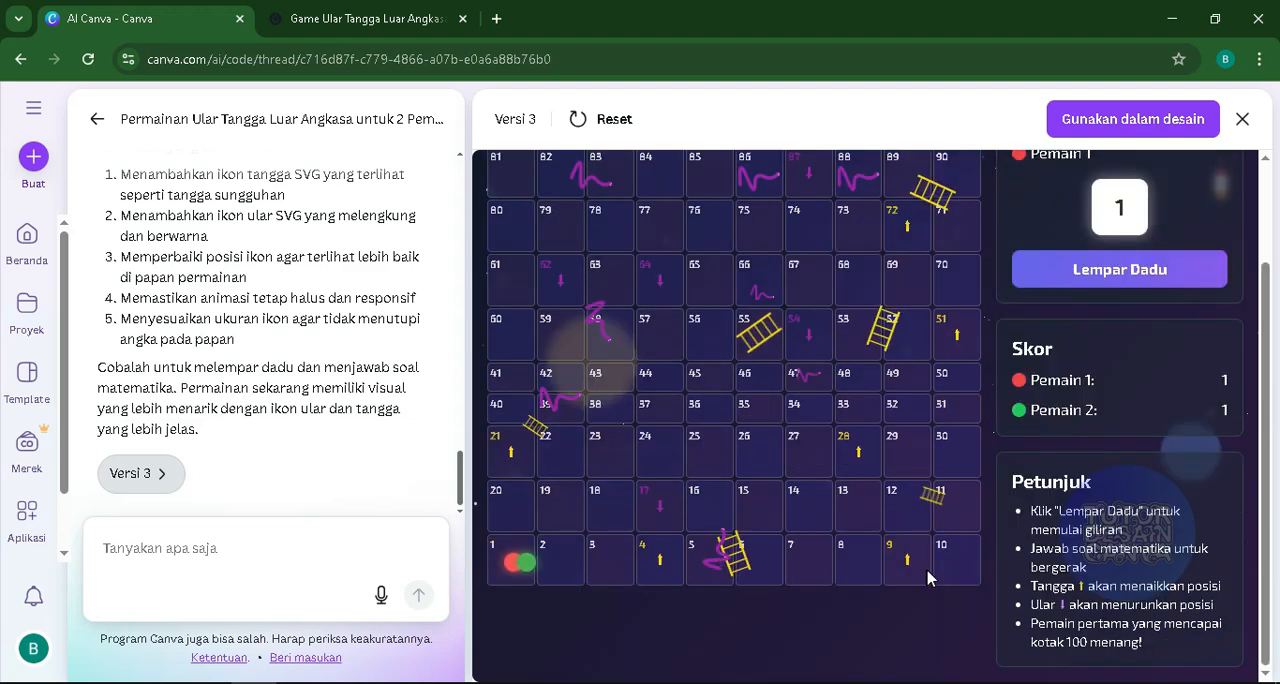
pyautogui.scroll(1, 840, 505)
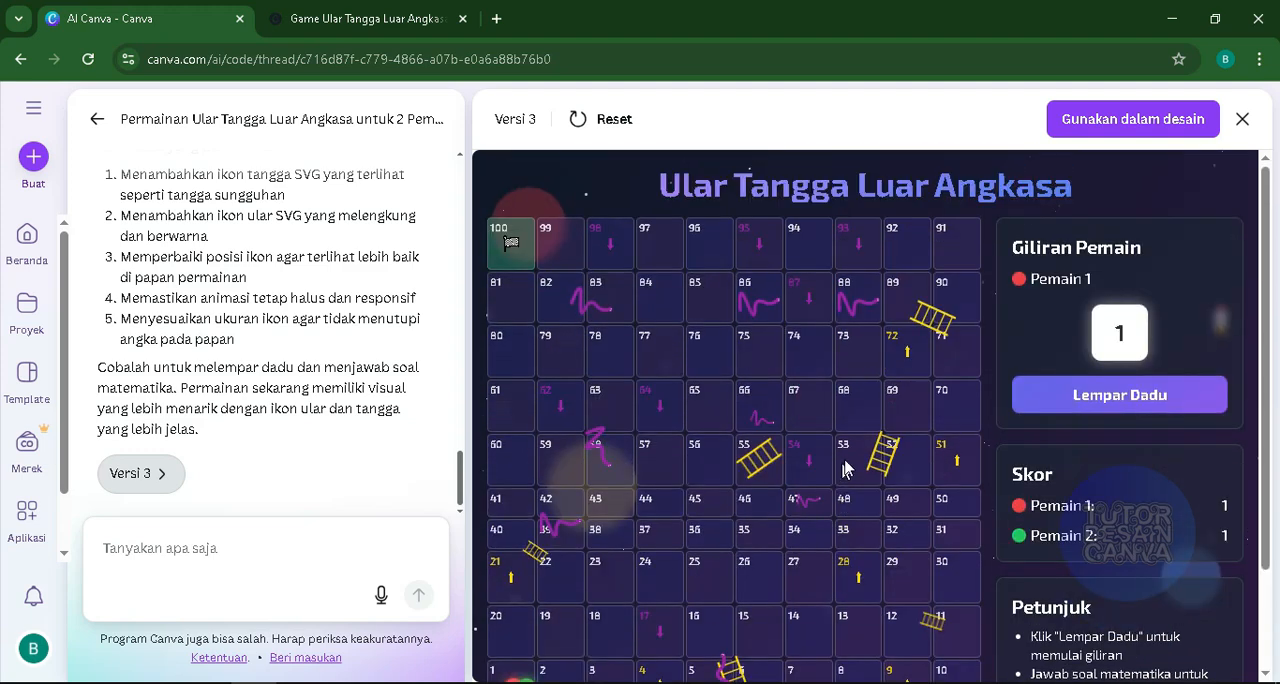
pyautogui.scroll(-1, 692, 394)
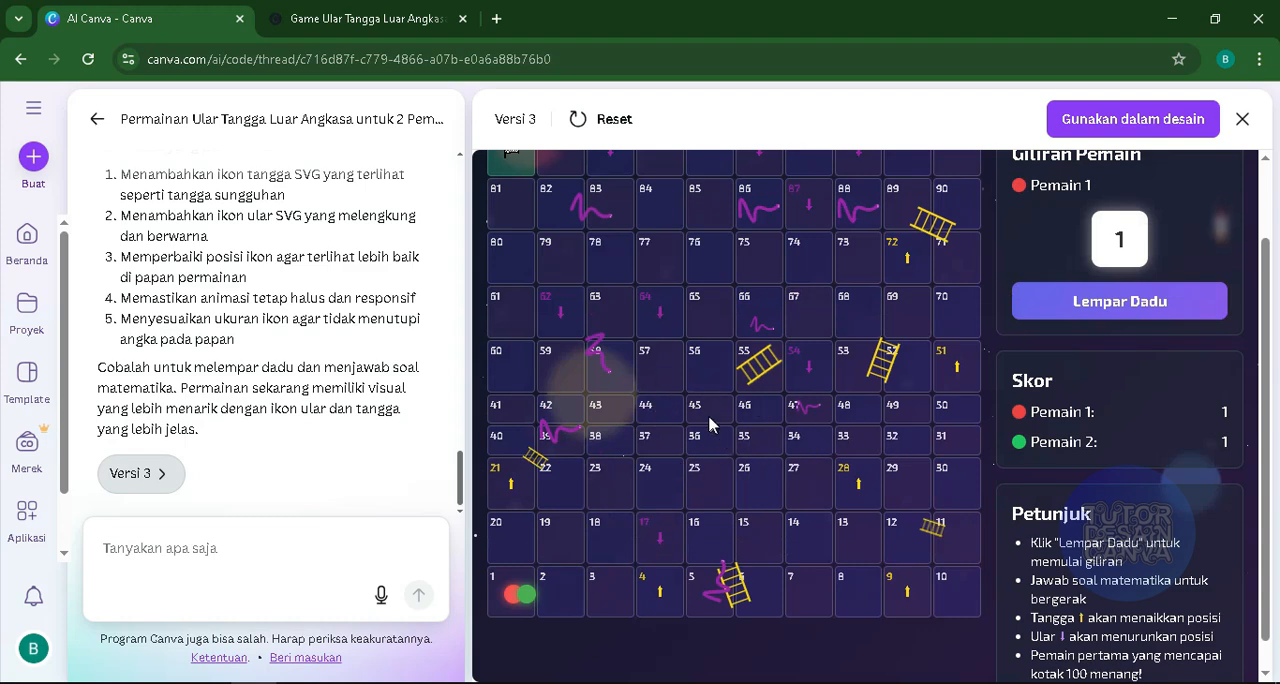
pyautogui.scroll(1, 709, 420)
pyautogui.scroll(-1, 660, 487)
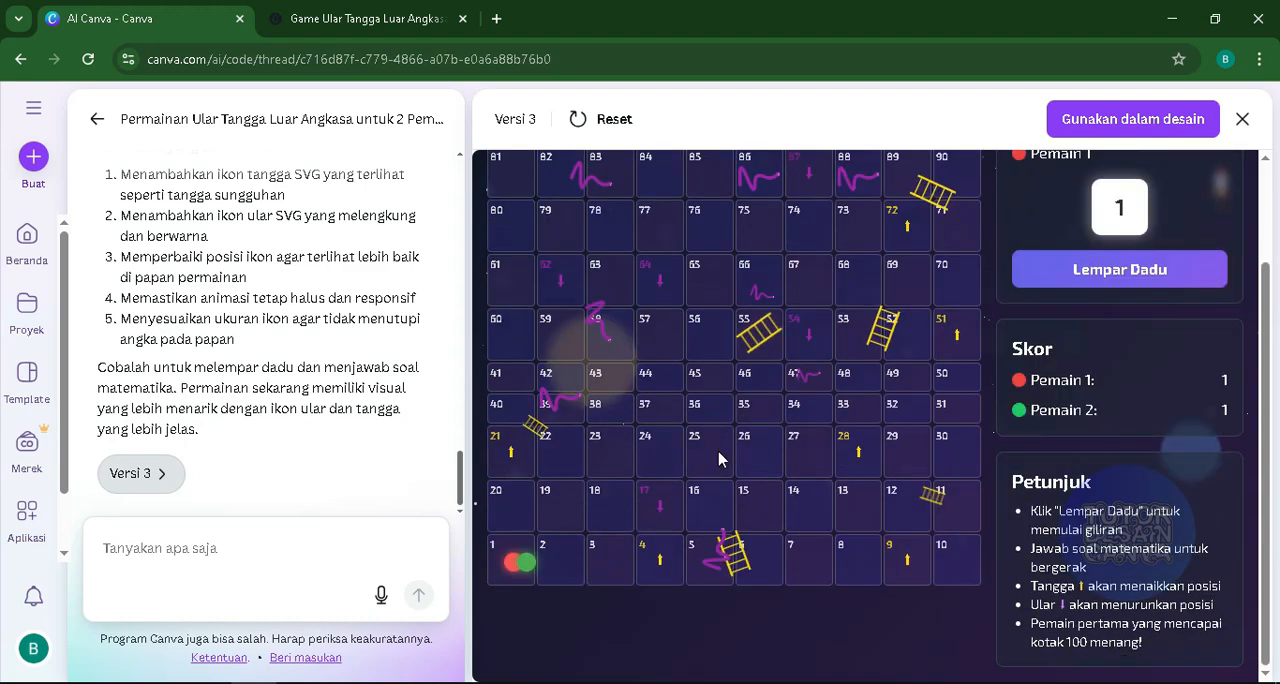
pyautogui.scroll(1, 718, 455)
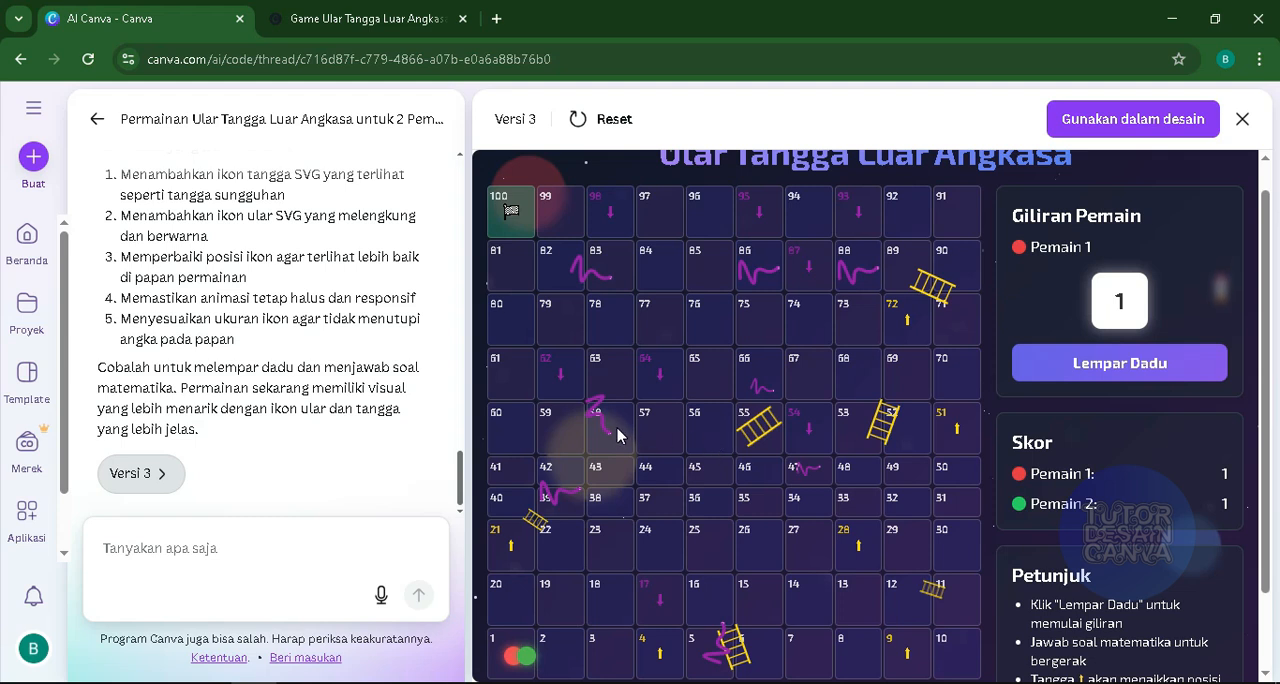
pyautogui.click(170, 545)
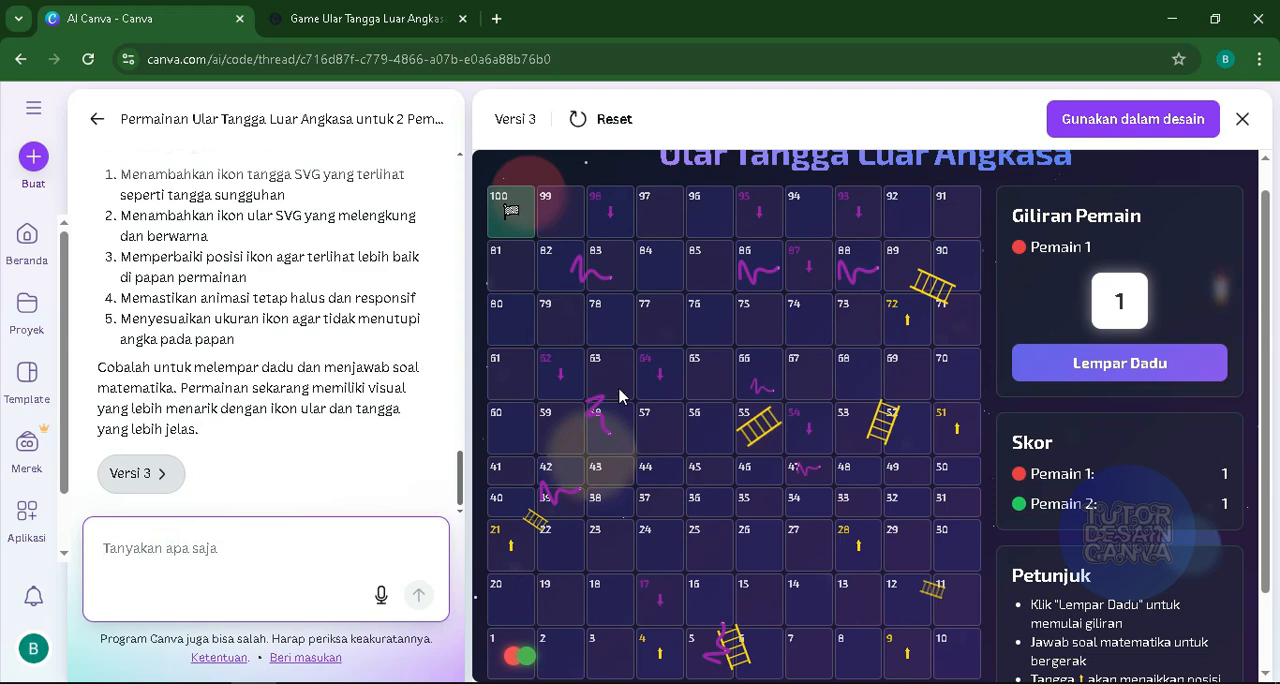
pyautogui.scroll(-1, 706, 340)
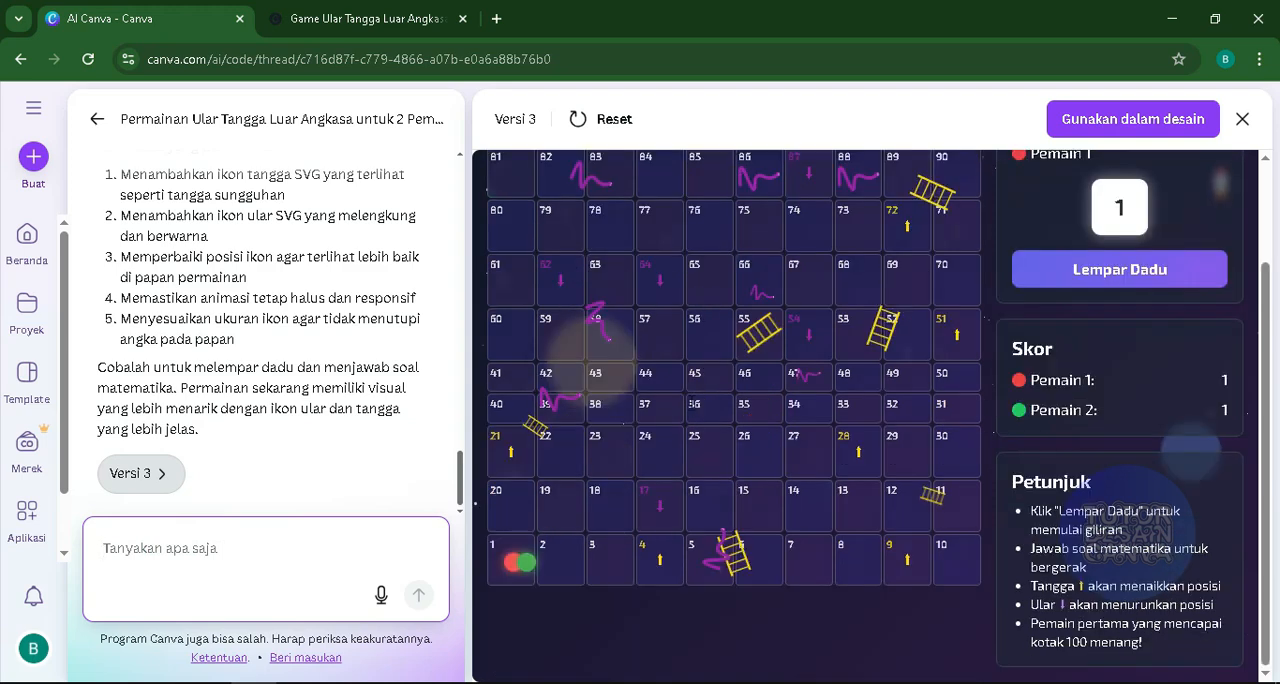
pyautogui.scroll(1, 688, 422)
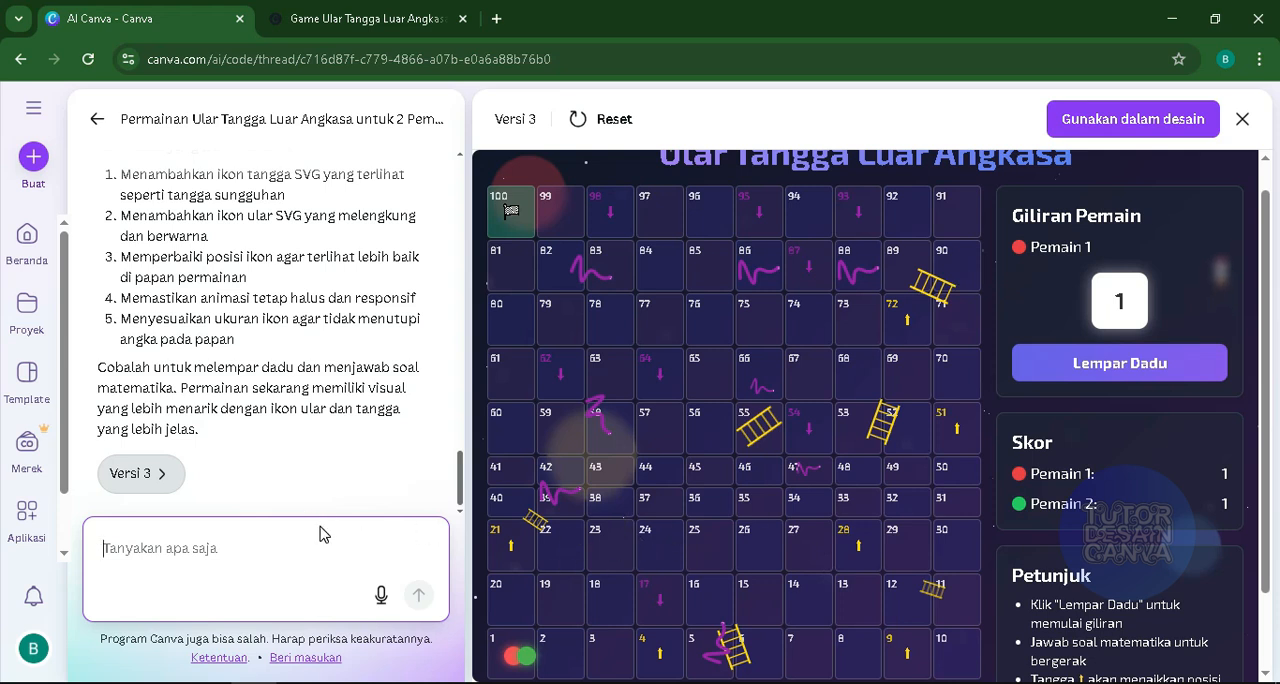
# - Roll the dice for player 1 in the version 3 preview and answer "15 - 8" with 7
pyautogui.click(1056, 378)
pyautogui.scroll(-1, 856, 472)
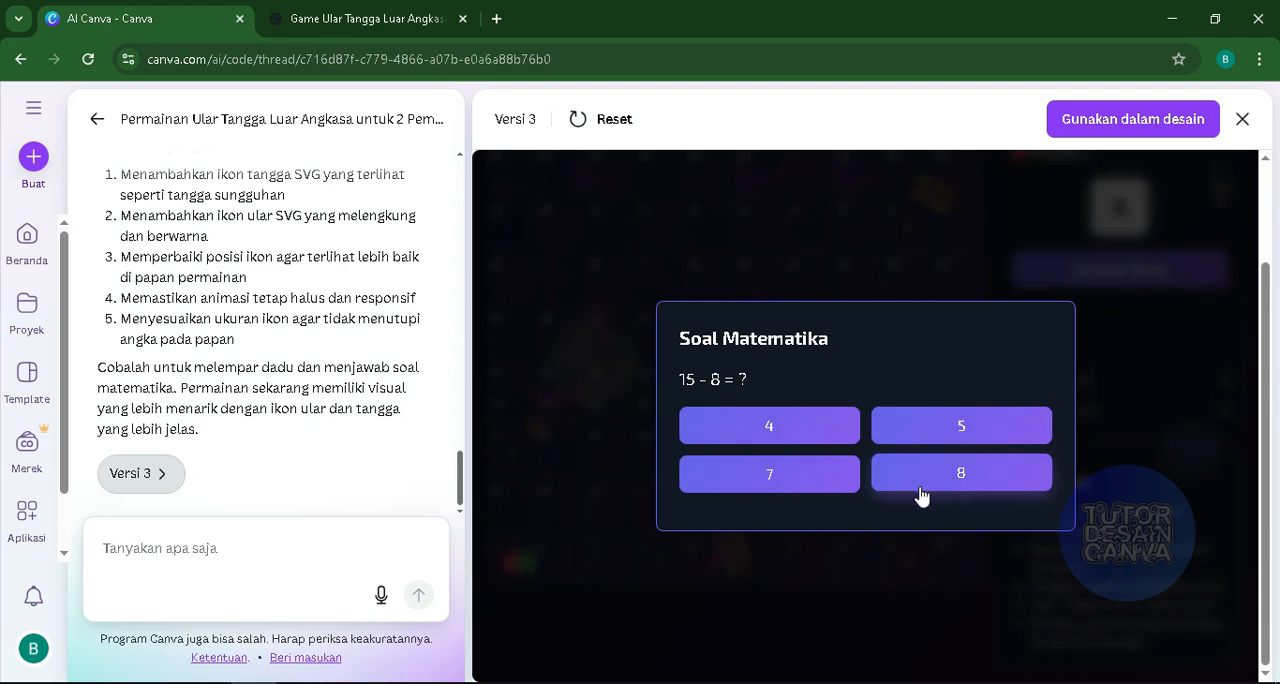
pyautogui.click(750, 489)
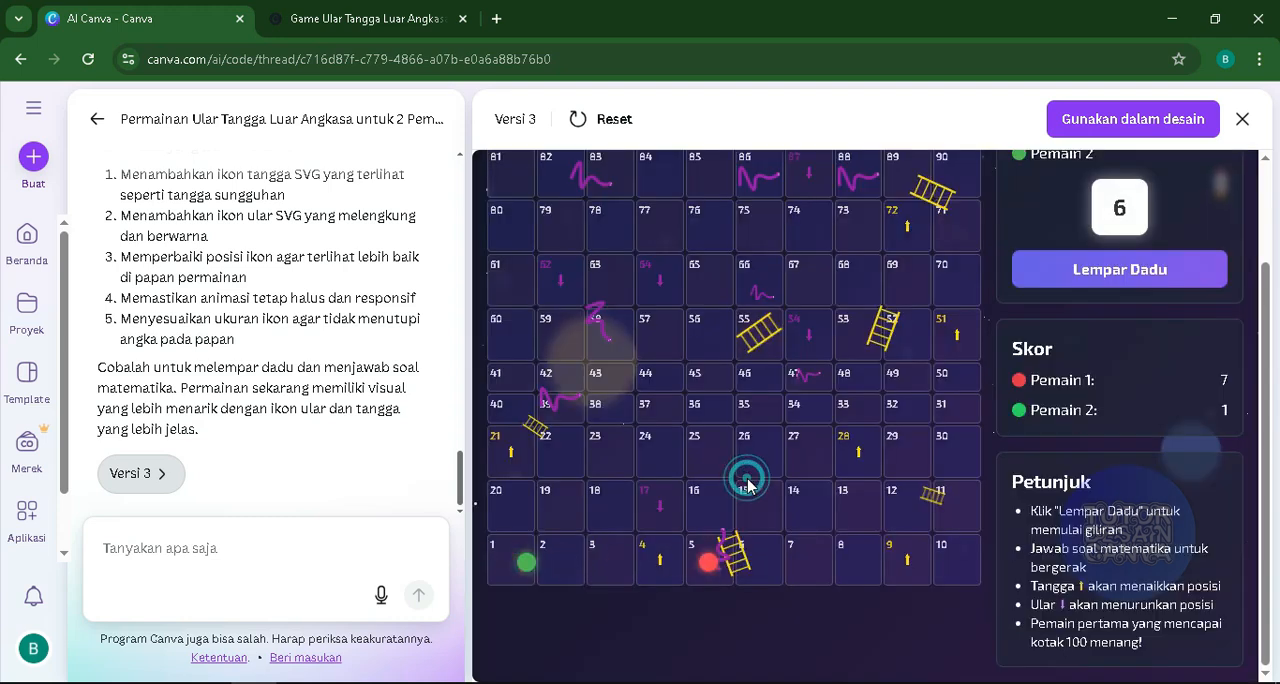
# - Test one more turn for each player, answering "4 * 1" with 2 and "7 * 3" with 25
pyautogui.click(1070, 260)
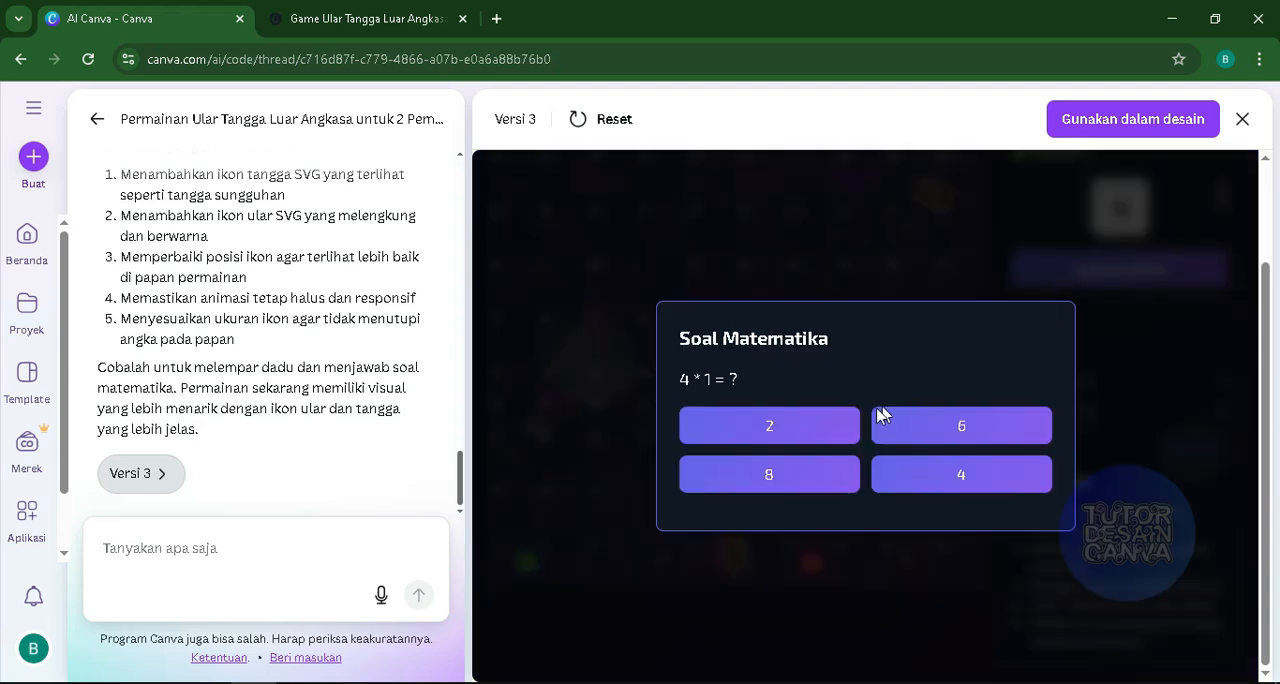
pyautogui.click(769, 426)
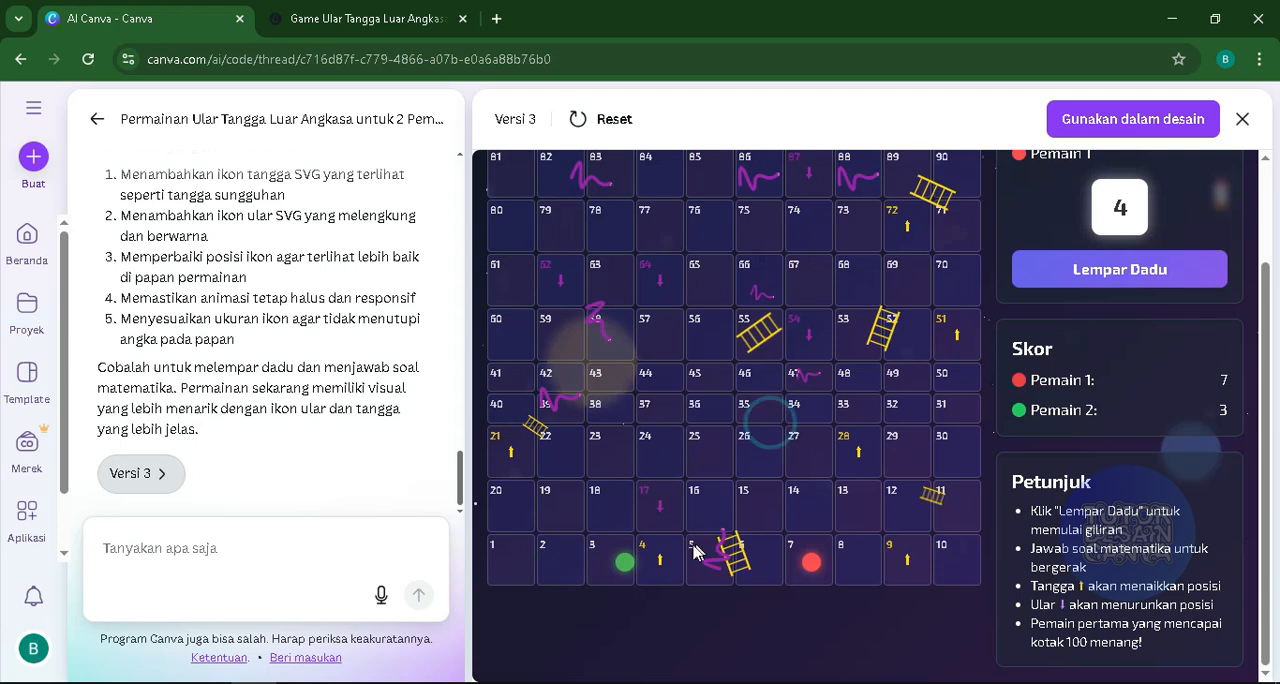
pyautogui.click(1075, 266)
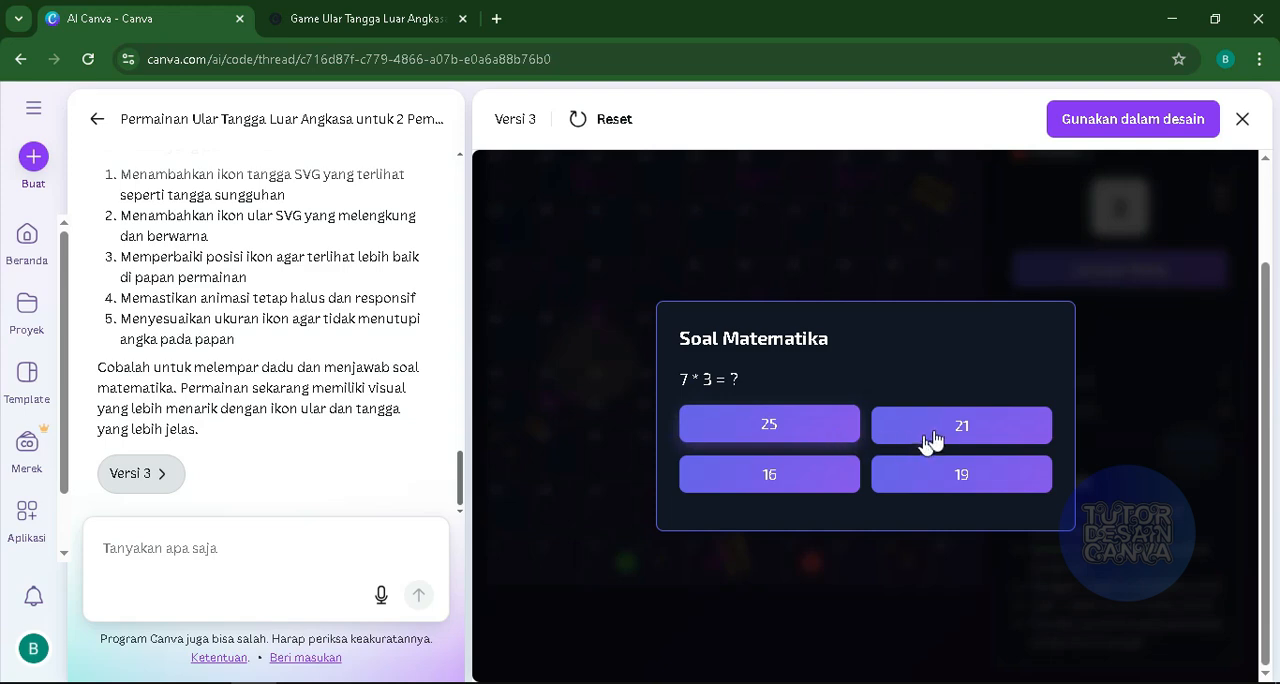
pyautogui.click(775, 427)
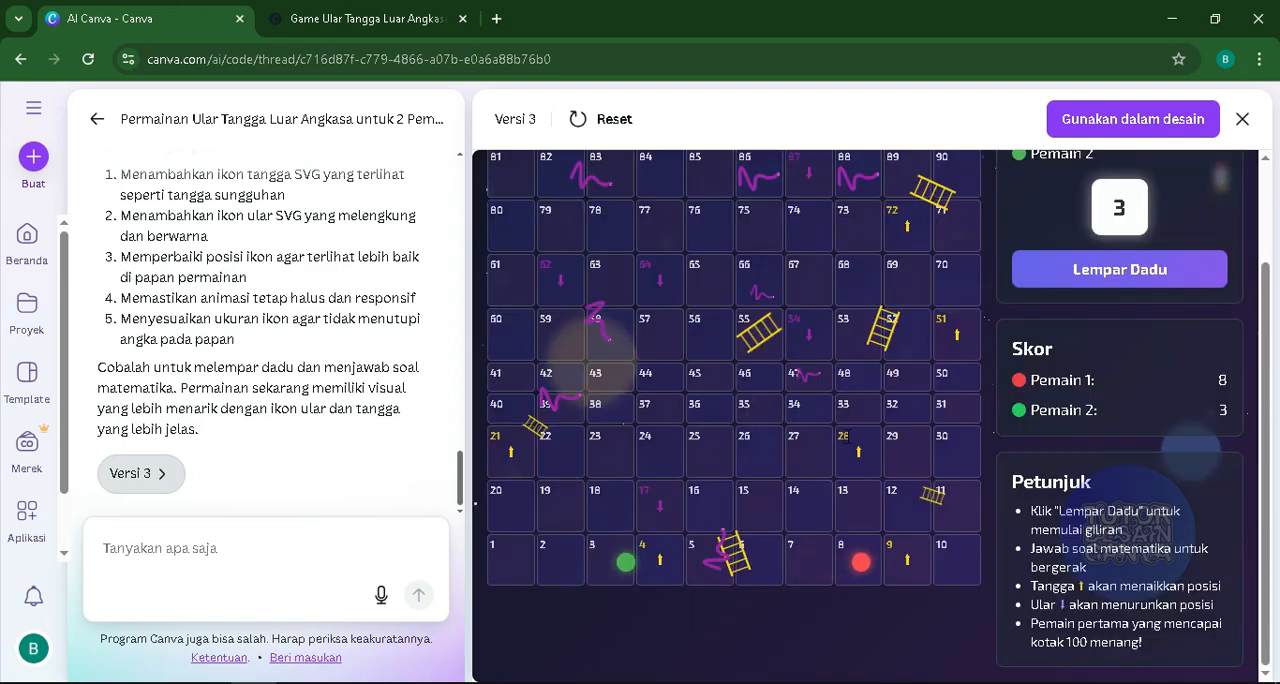
# - Examine the full board from square 100 down to square 1, checking both player tokens against the numbered squares and icons
pyautogui.scroll(1, 853, 505)
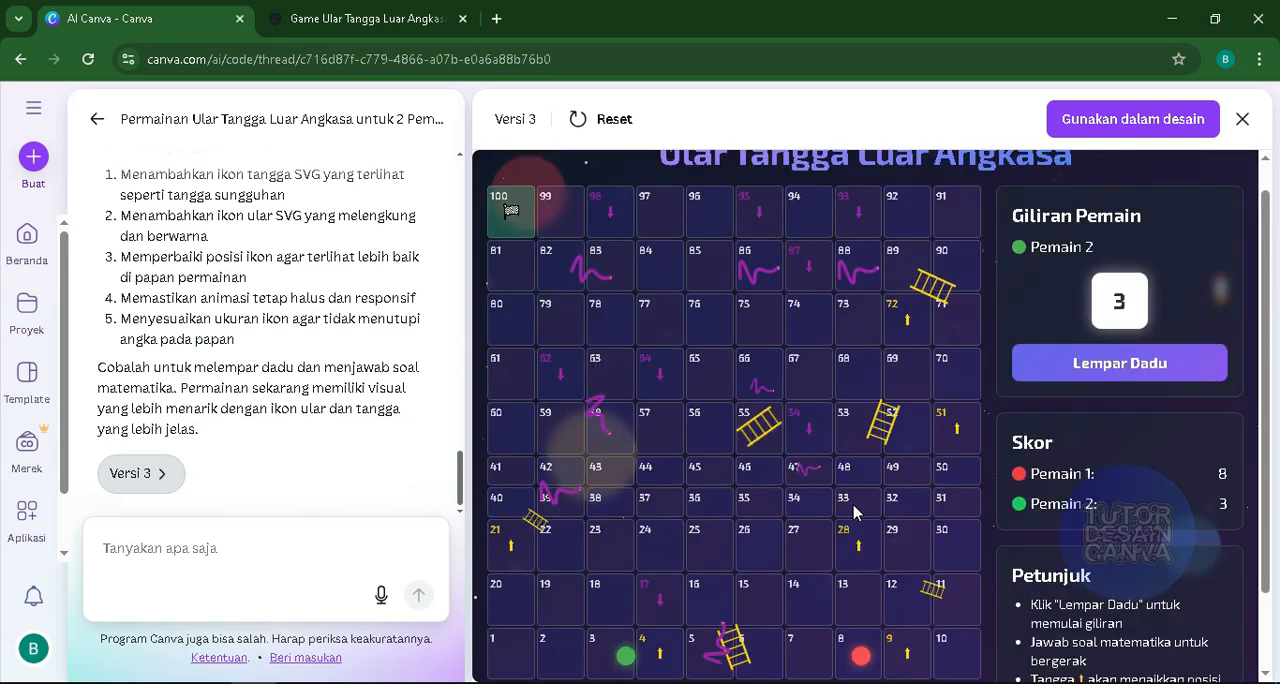
pyautogui.scroll(-1, 866, 503)
pyautogui.scroll(1, 868, 503)
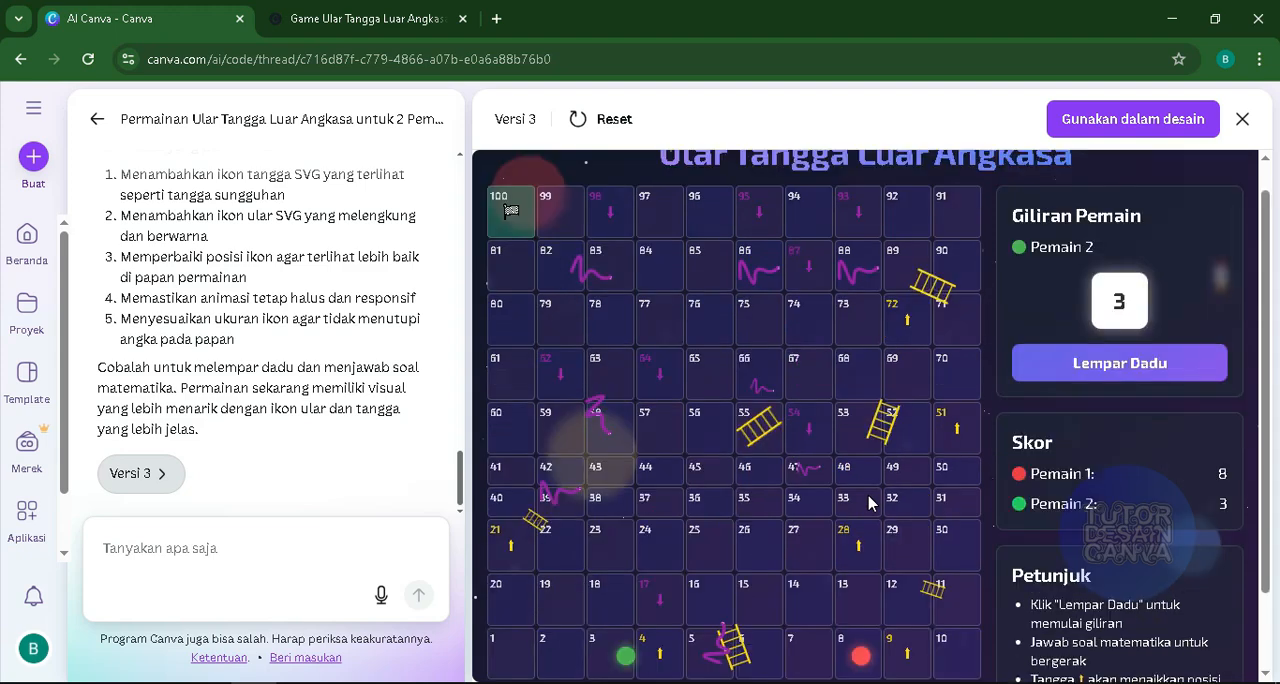
pyautogui.scroll(-1, 868, 497)
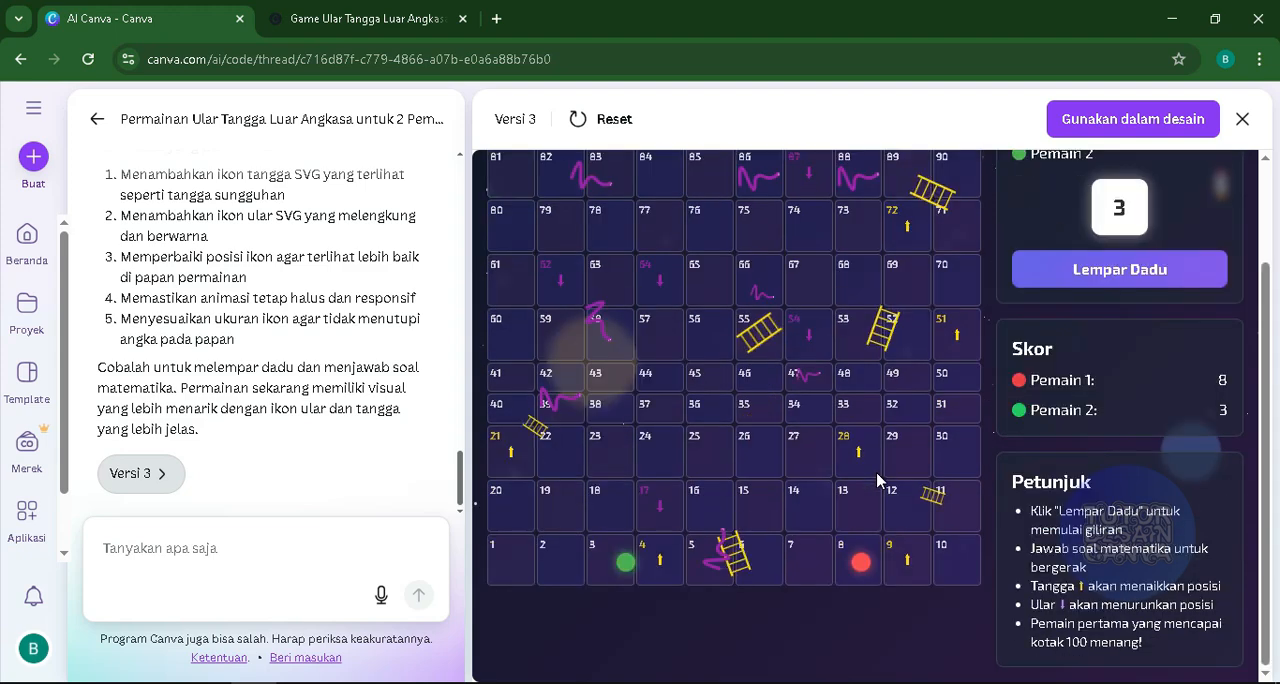
pyautogui.scroll(1, 805, 582)
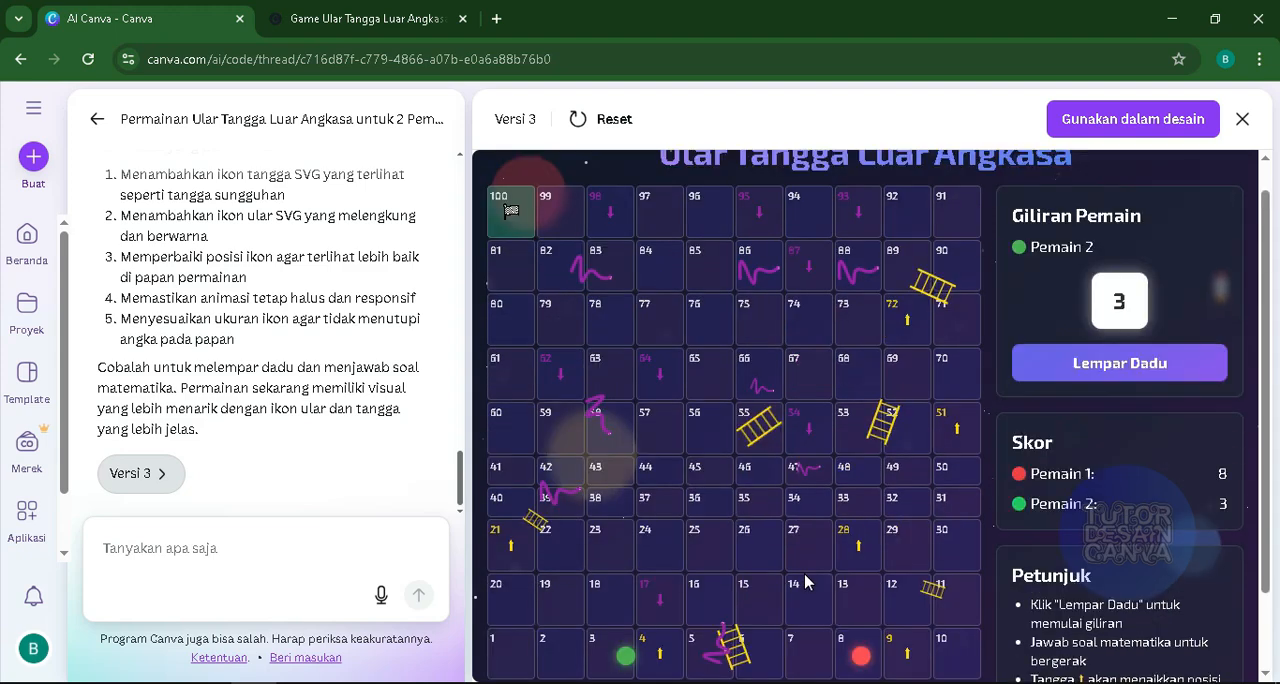
pyautogui.scroll(-1, 808, 575)
pyautogui.scroll(1, 831, 595)
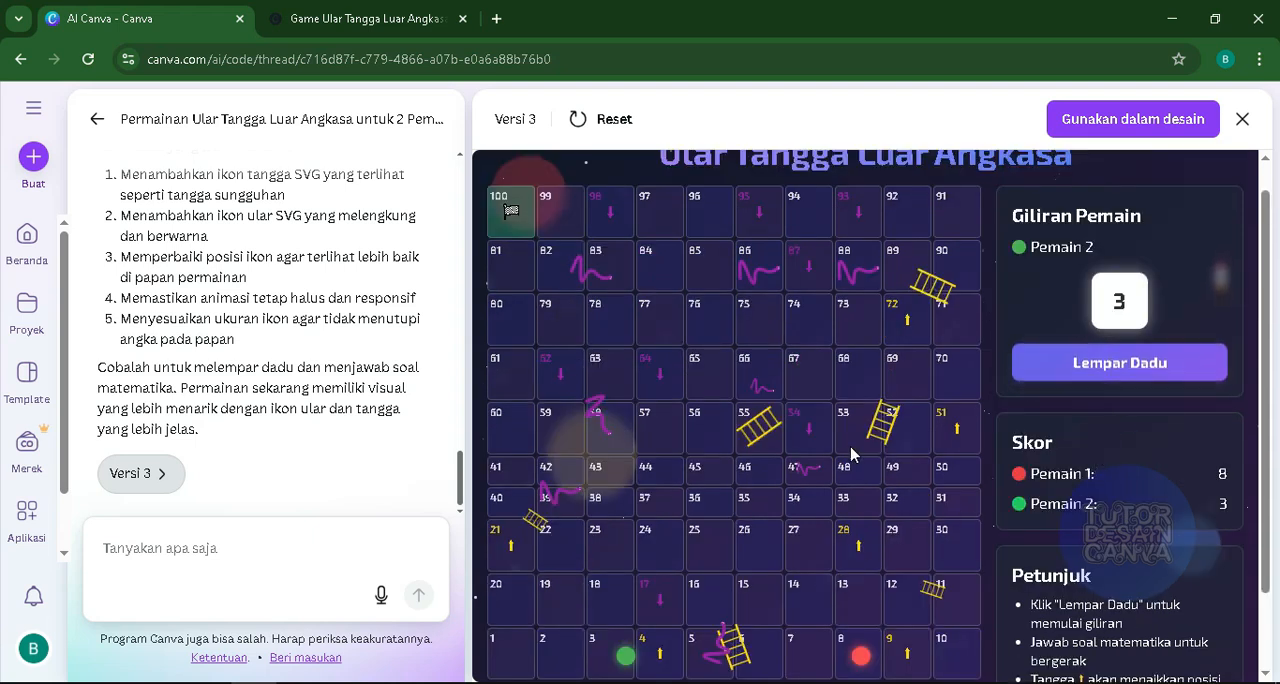
pyautogui.click(201, 534)
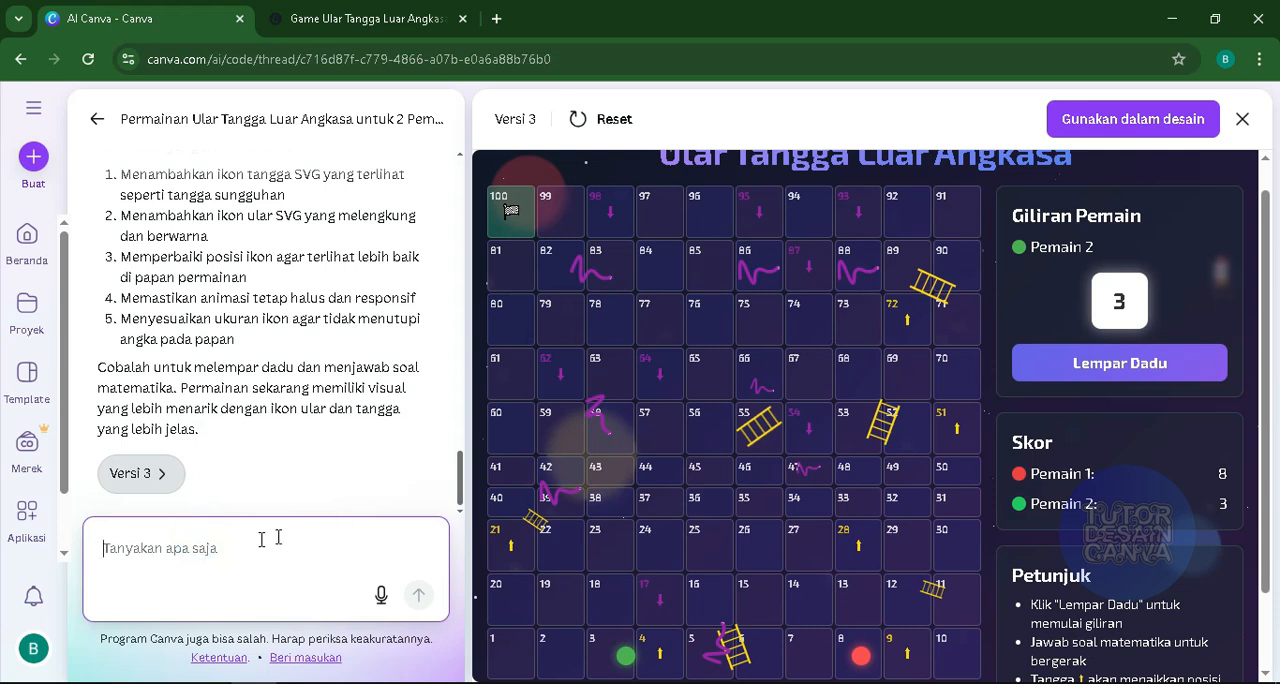
pyautogui.scroll(-1, 480, 543)
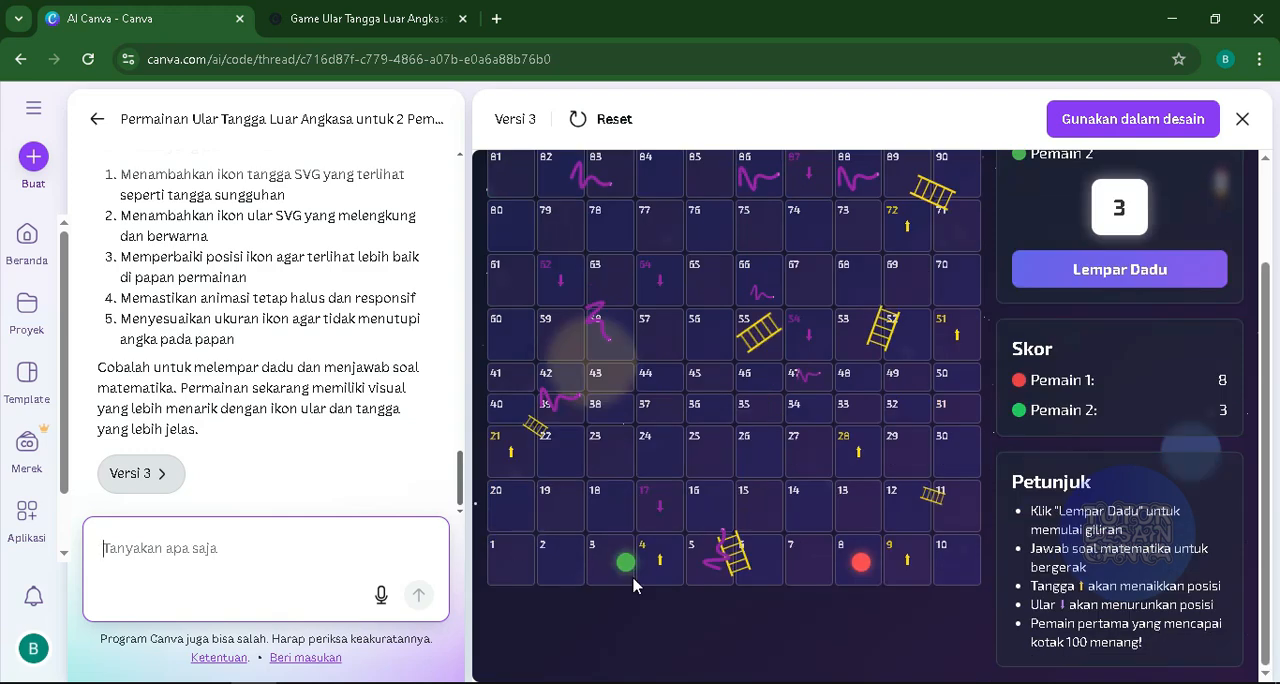
pyautogui.scroll(1, 635, 585)
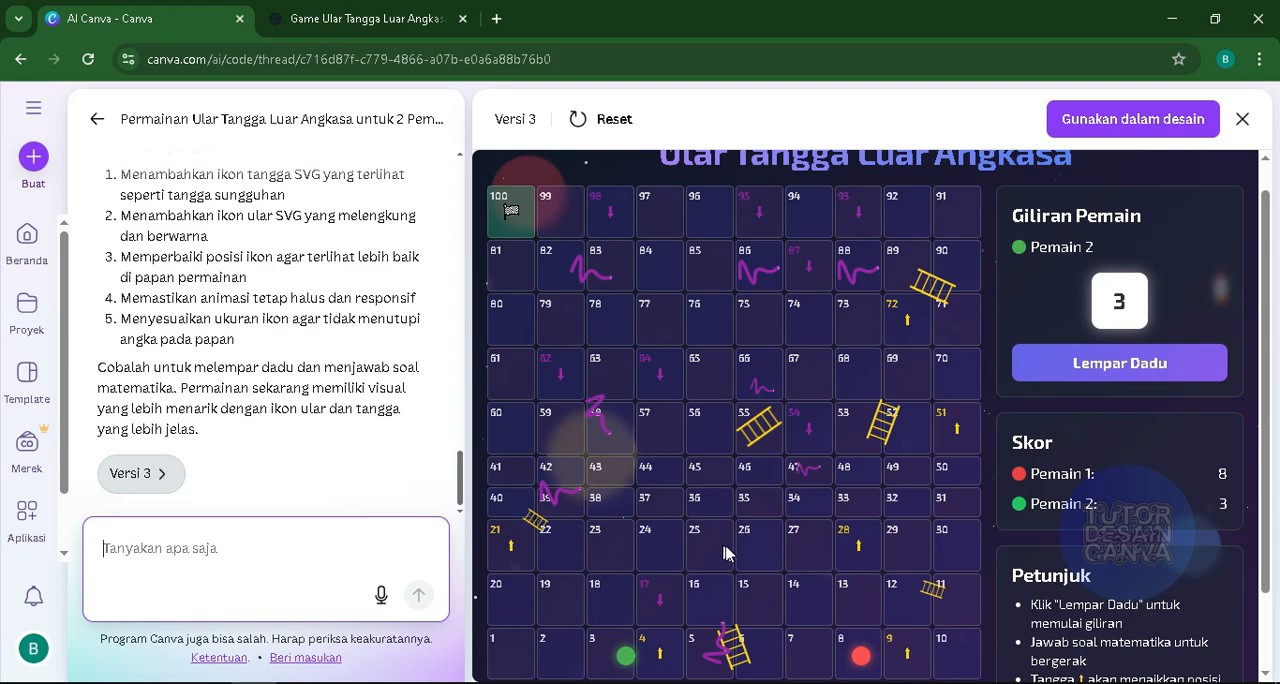
pyautogui.scroll(-1, 950, 505)
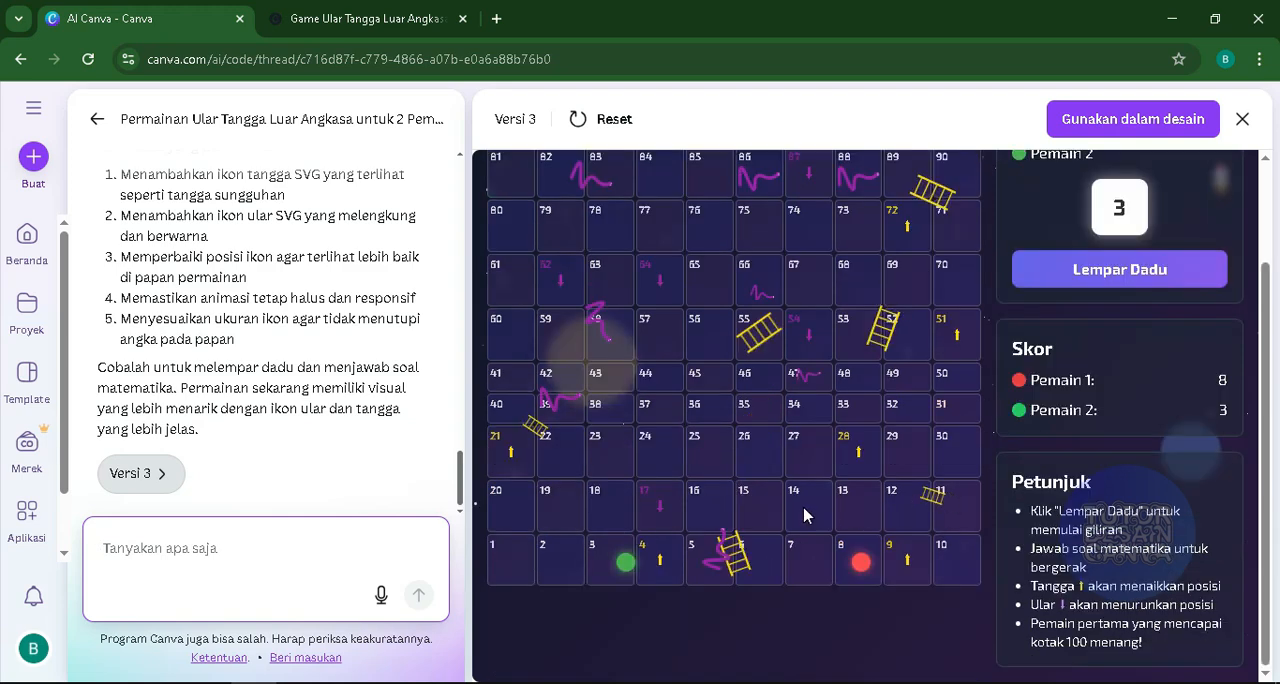
pyautogui.scroll(1, 805, 515)
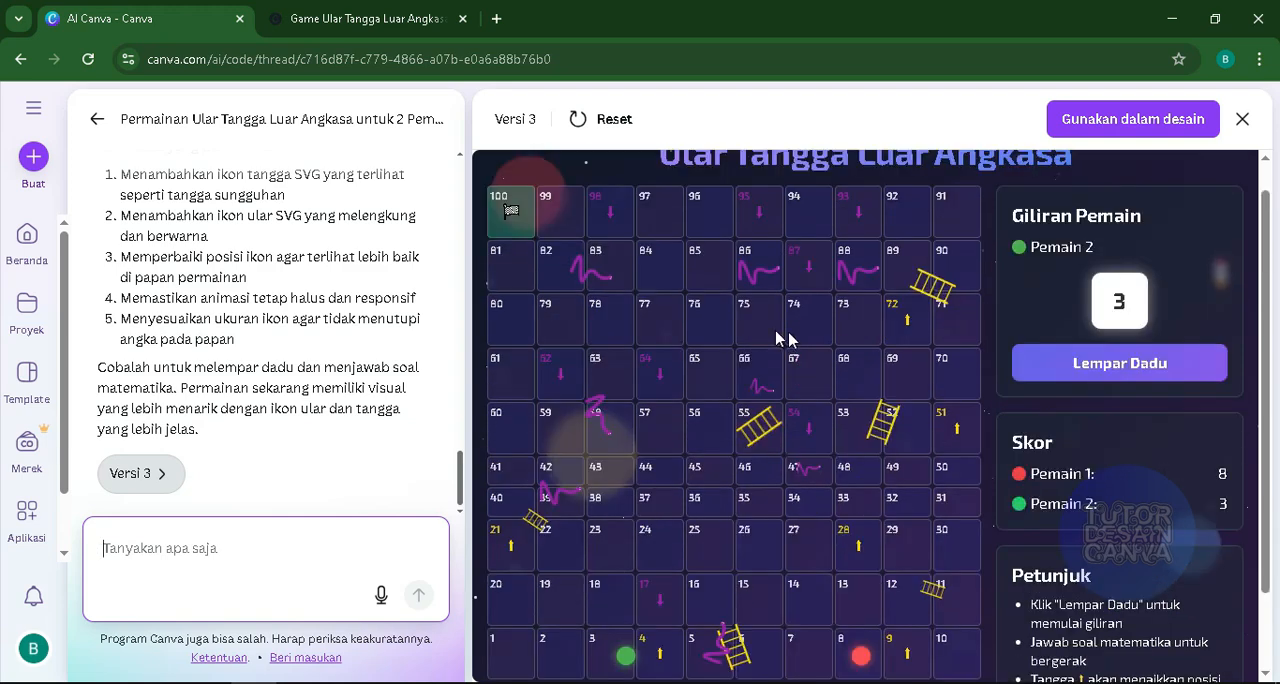
# - Play player 2's turn, answer "1 * 7" with 7, and check where the green token lands
pyautogui.click(1072, 372)
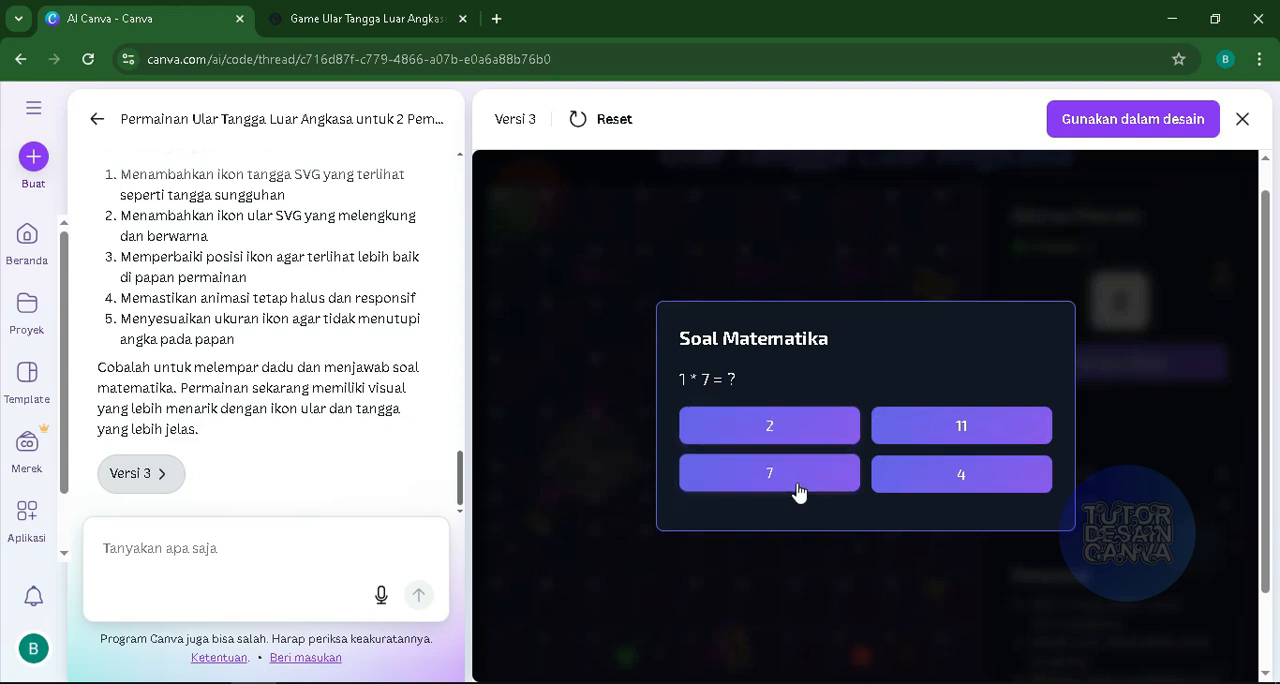
pyautogui.click(769, 474)
pyautogui.scroll(-1, 785, 560)
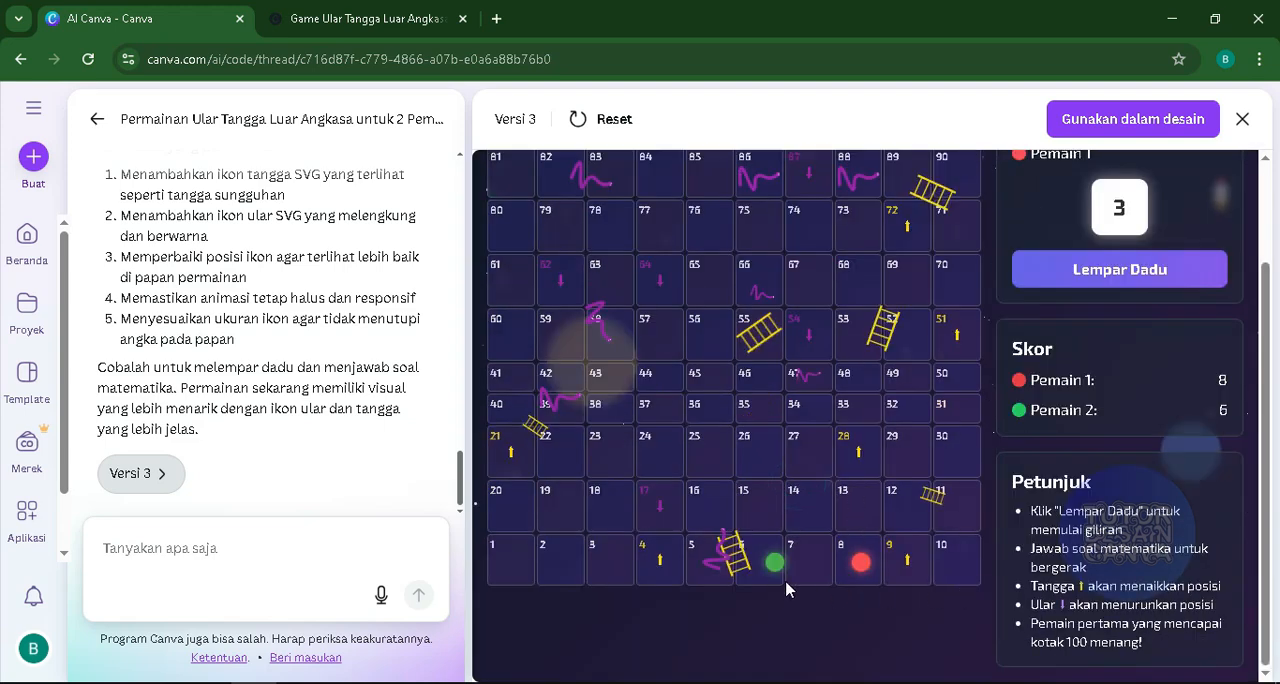
pyautogui.scroll(1, 785, 588)
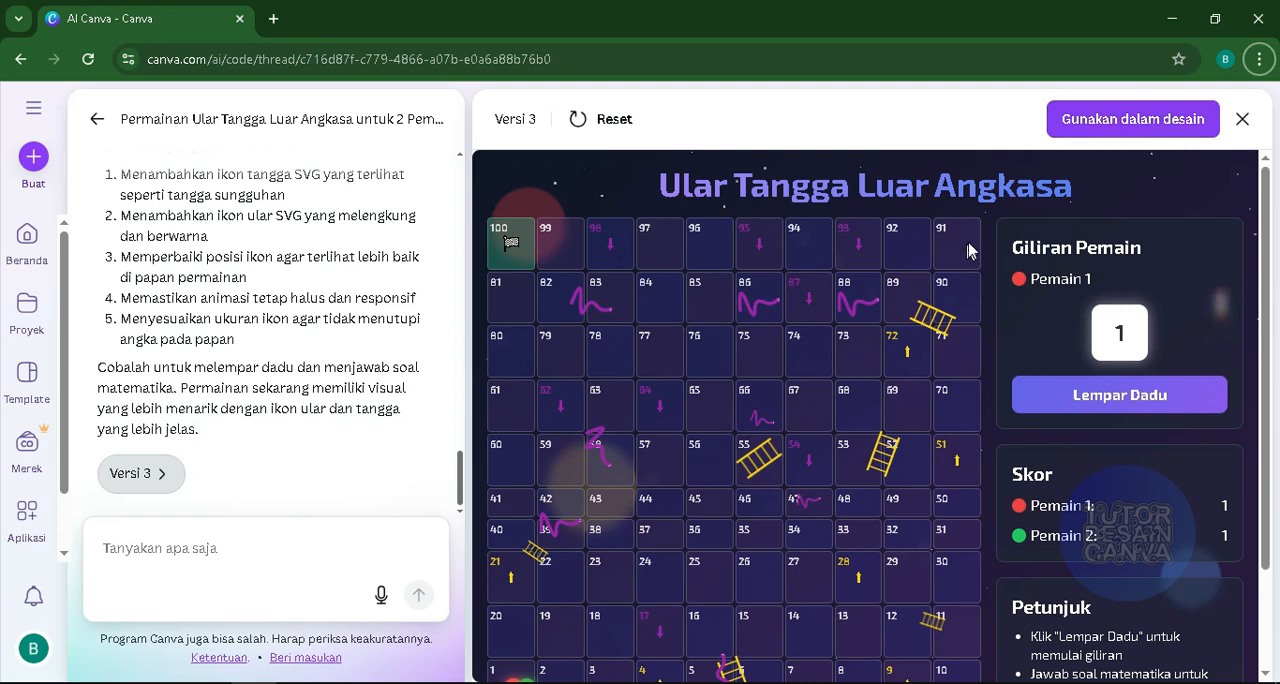
# - Use the version 3 game in a new website design and undo the accidental shift of the game on its page
pyautogui.click(1088, 119)
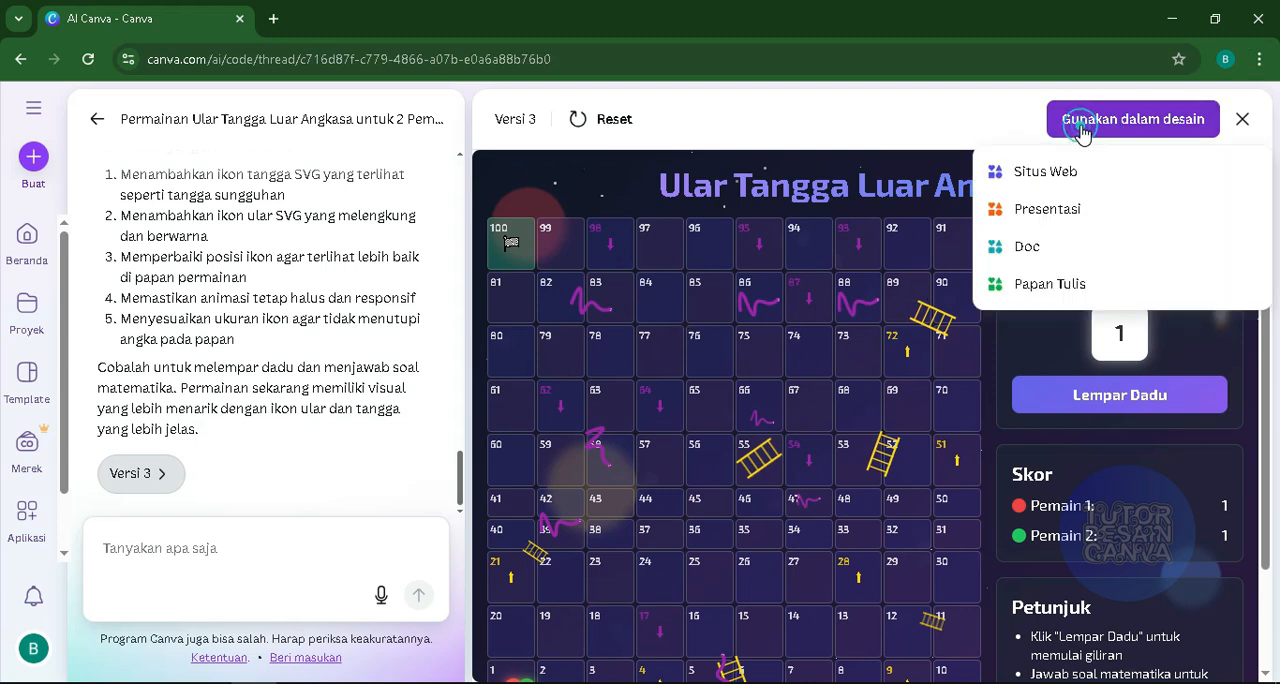
pyautogui.click(1040, 175)
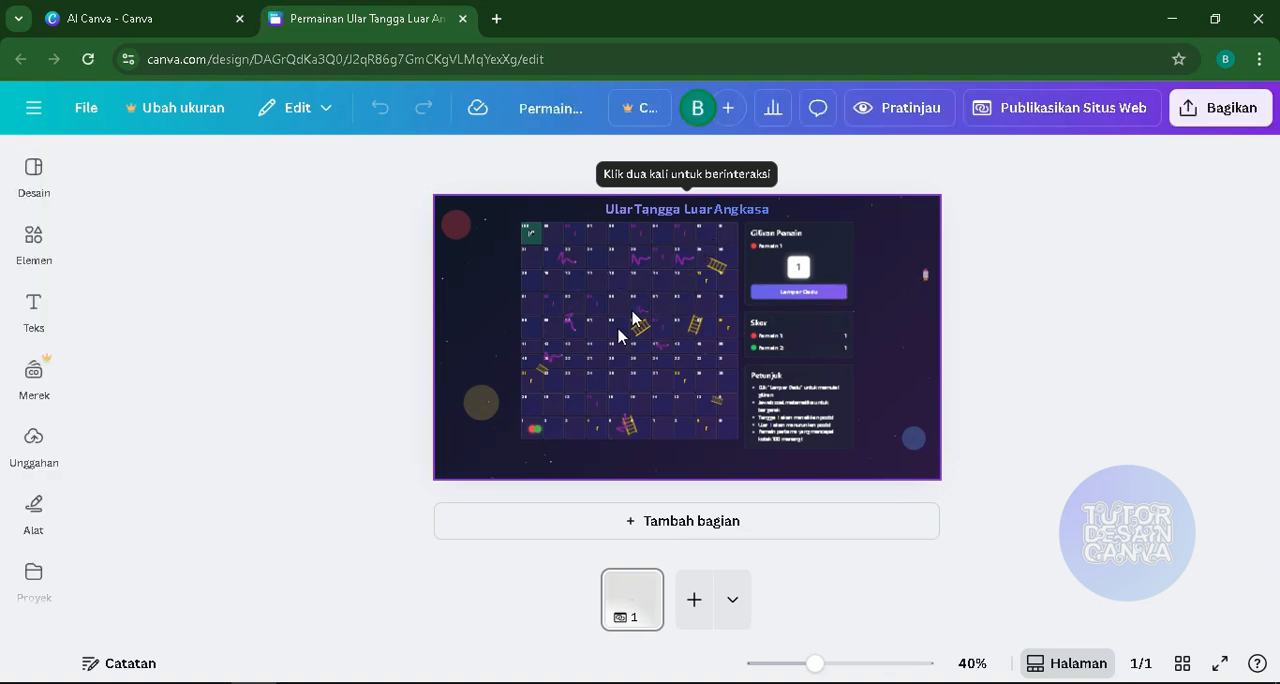
pyautogui.moveTo(503, 306); pyautogui.dragTo(518, 312)
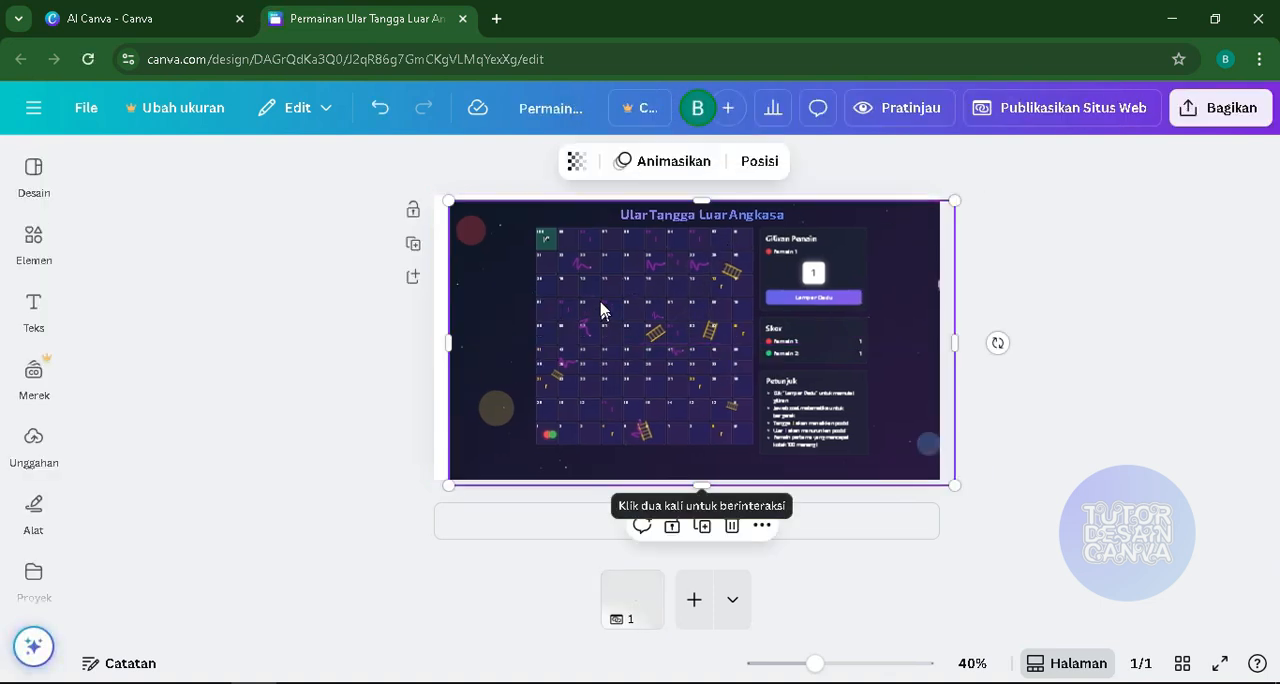
pyautogui.click(378, 107)
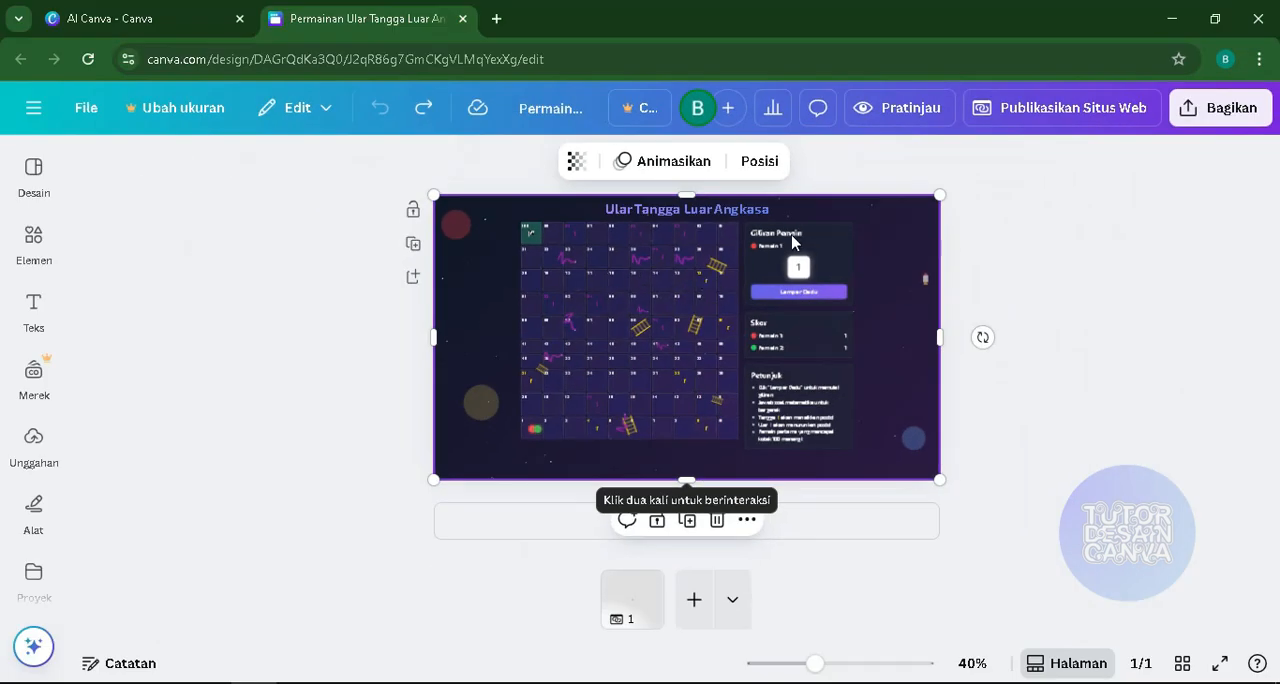
# - Preview the website in its desktop and mobile layouts, checking the board, score and instructions
pyautogui.click(886, 114)
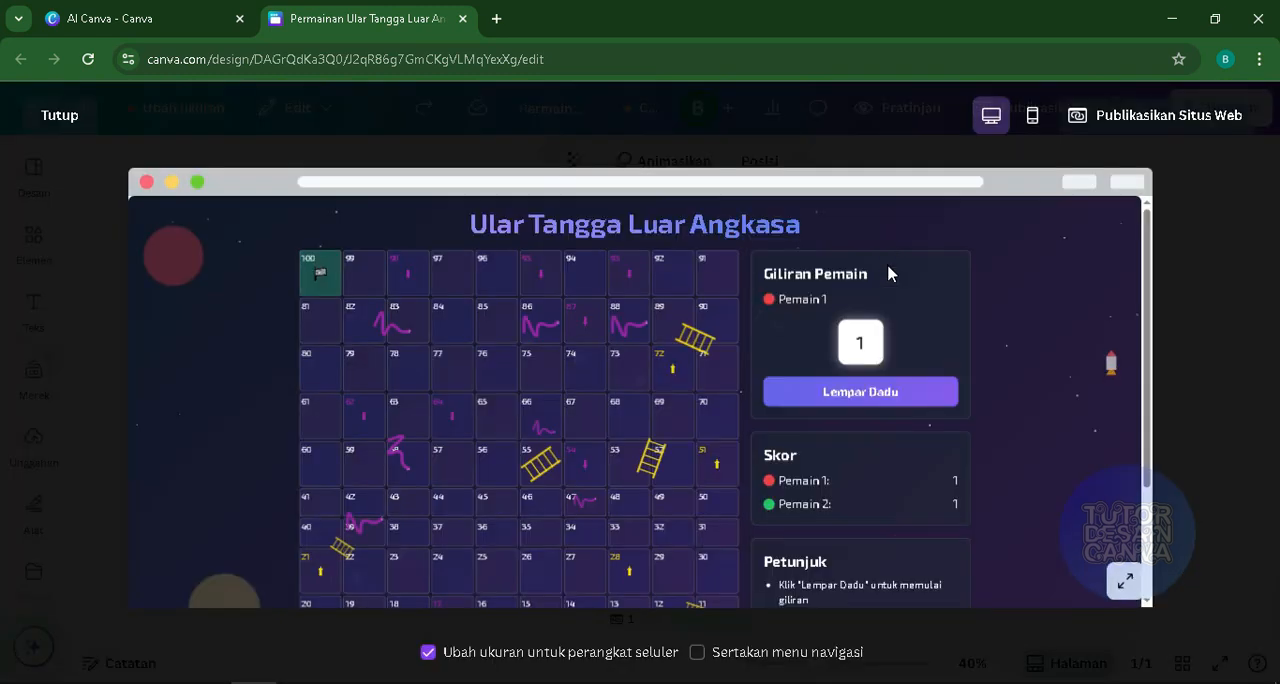
pyautogui.scroll(-1, 940, 330)
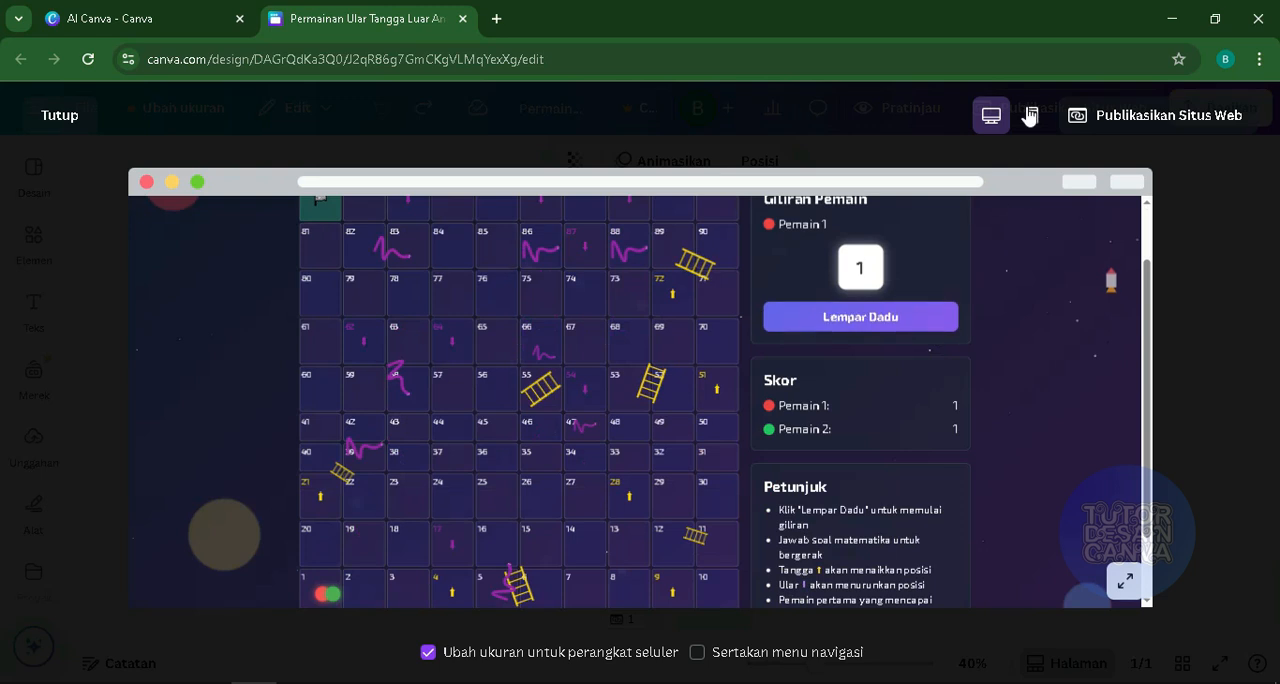
pyautogui.click(1030, 117)
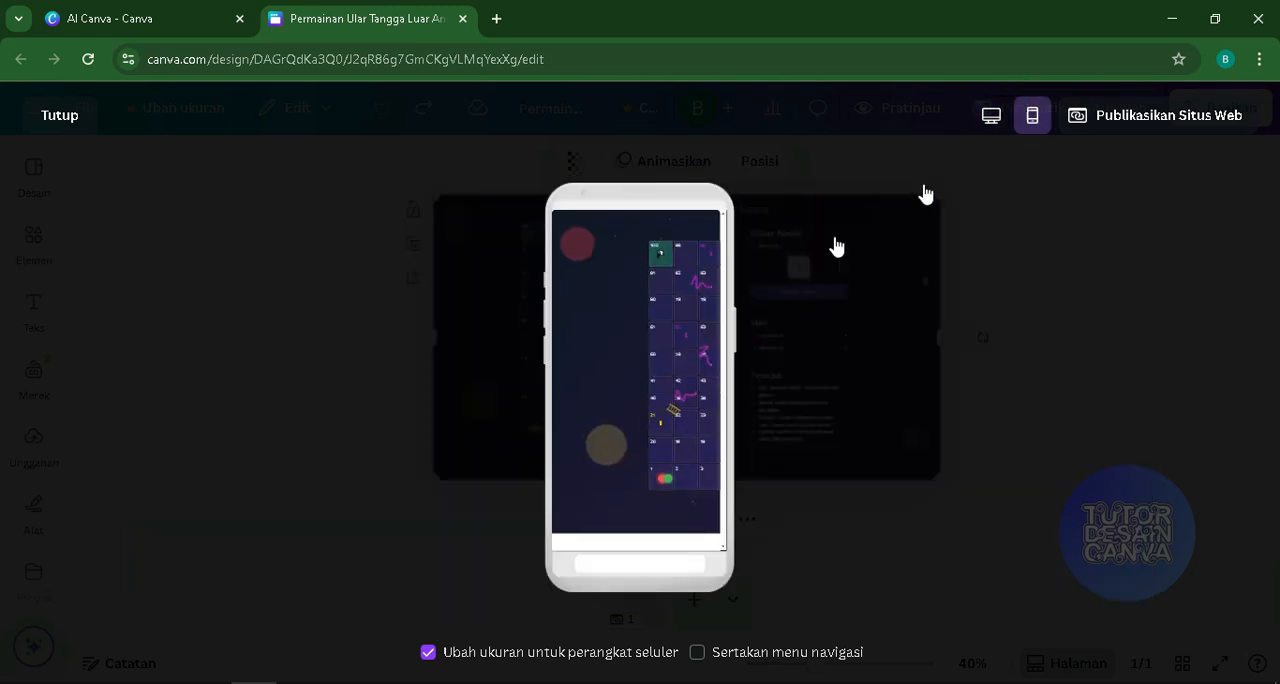
pyautogui.scroll(-2, 650, 360)
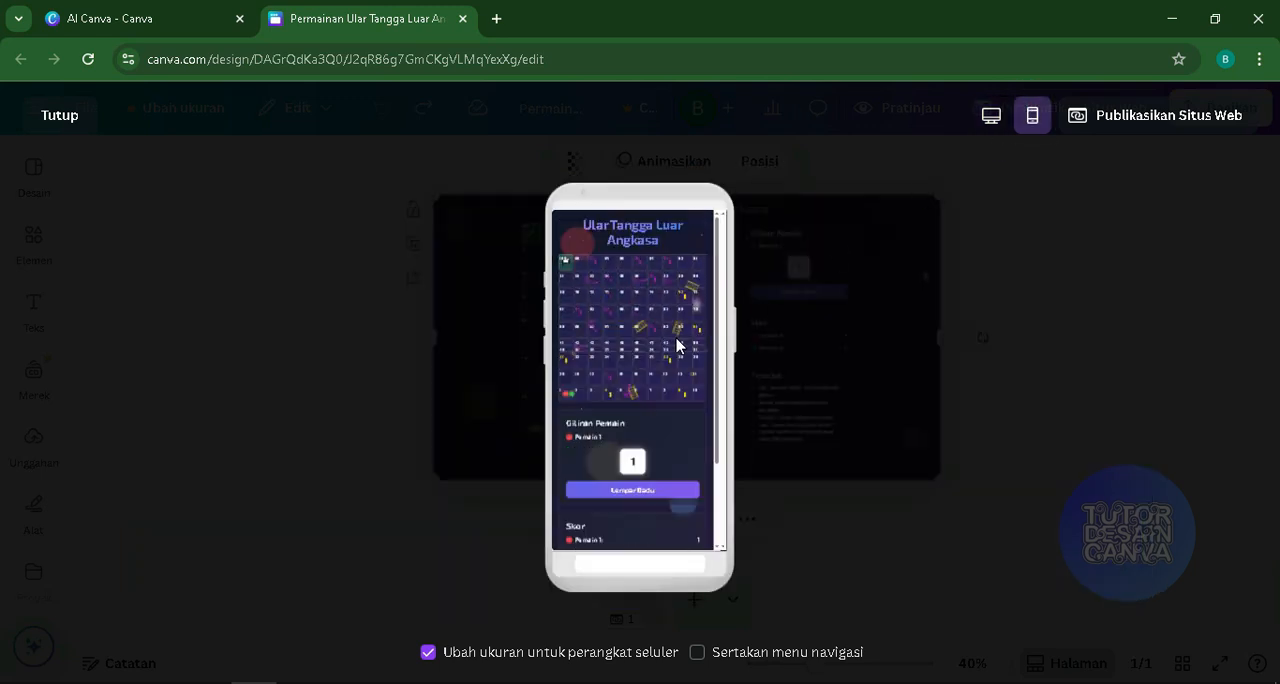
pyautogui.scroll(-3, 651, 370)
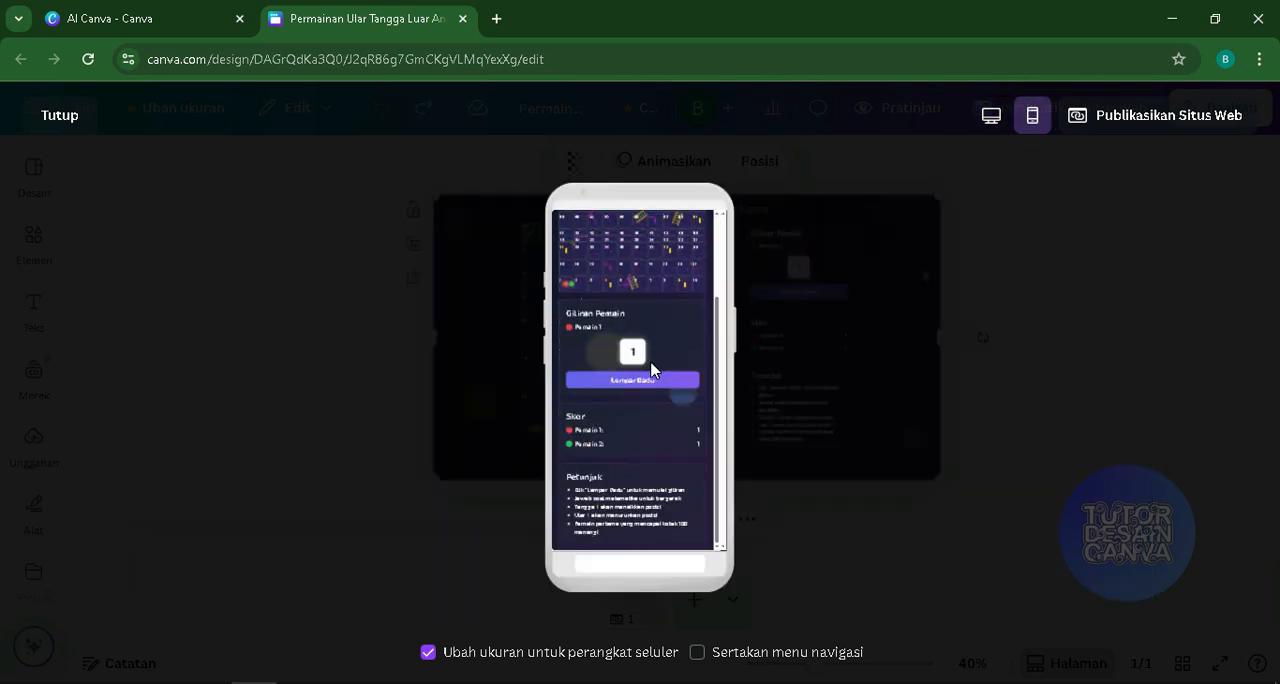
# - Inspect the desktop preview at enlarged size from the board to the instructions, and restore its normal size
pyautogui.click(992, 117)
pyautogui.scroll(-1, 720, 316)
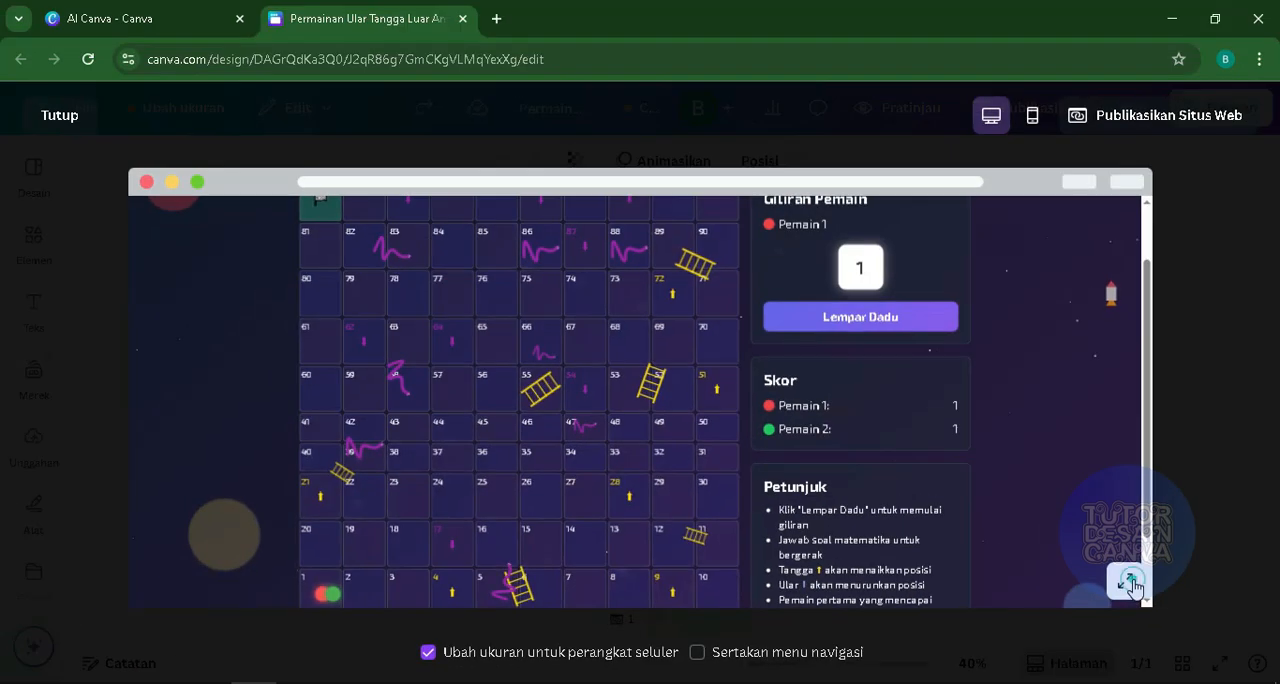
pyautogui.click(1131, 583)
pyautogui.scroll(-2, 808, 505)
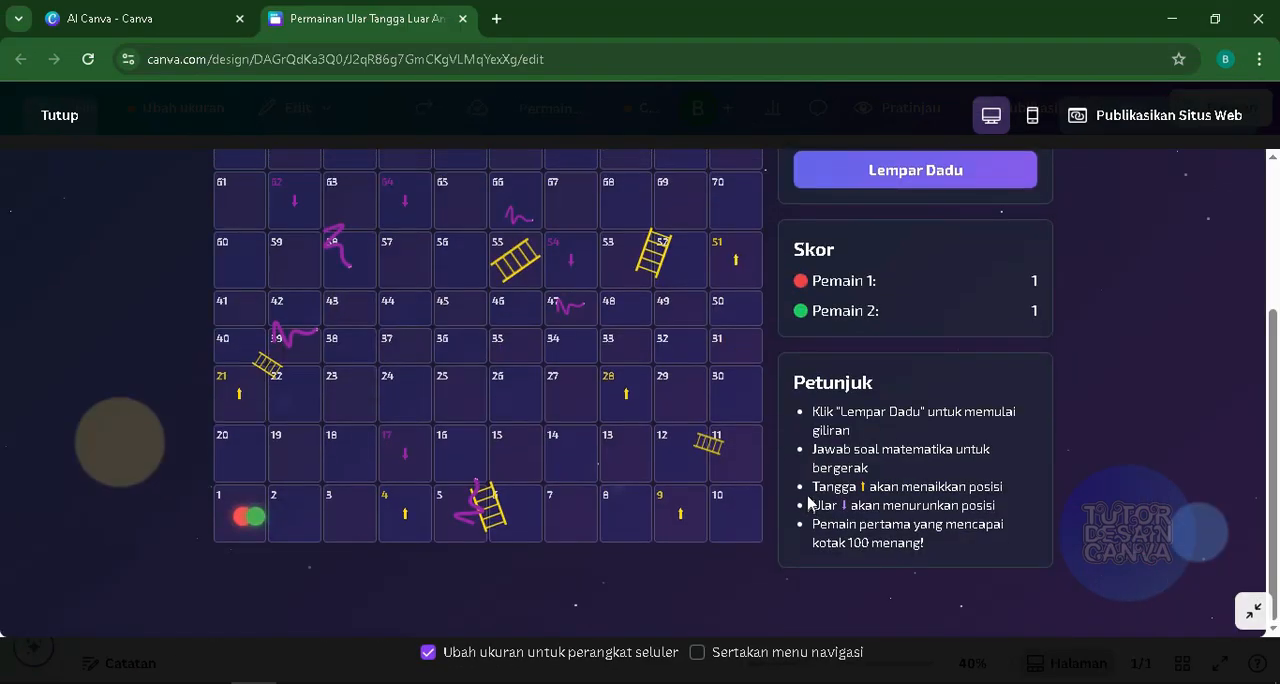
pyautogui.scroll(3, 808, 503)
pyautogui.scroll(-3, 772, 469)
pyautogui.click(1249, 612)
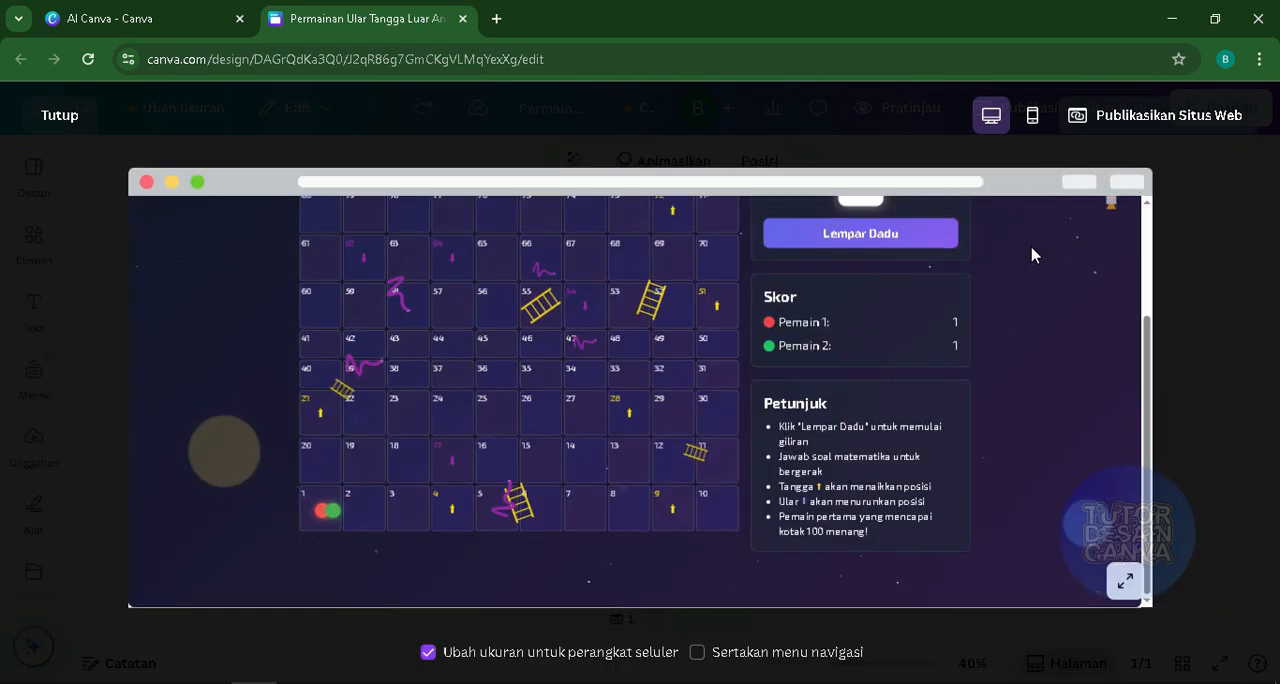
# - Compare the mobile preview with the desktop one again and close the website preview
pyautogui.click(1032, 115)
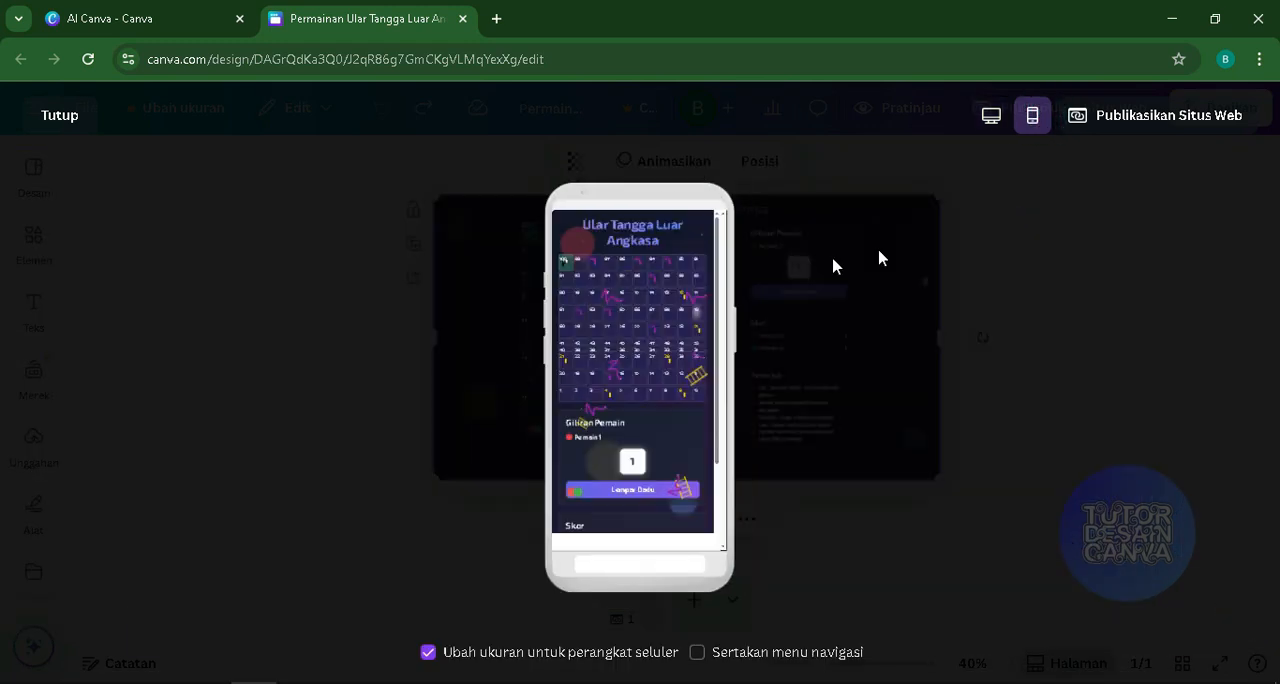
pyautogui.click(987, 124)
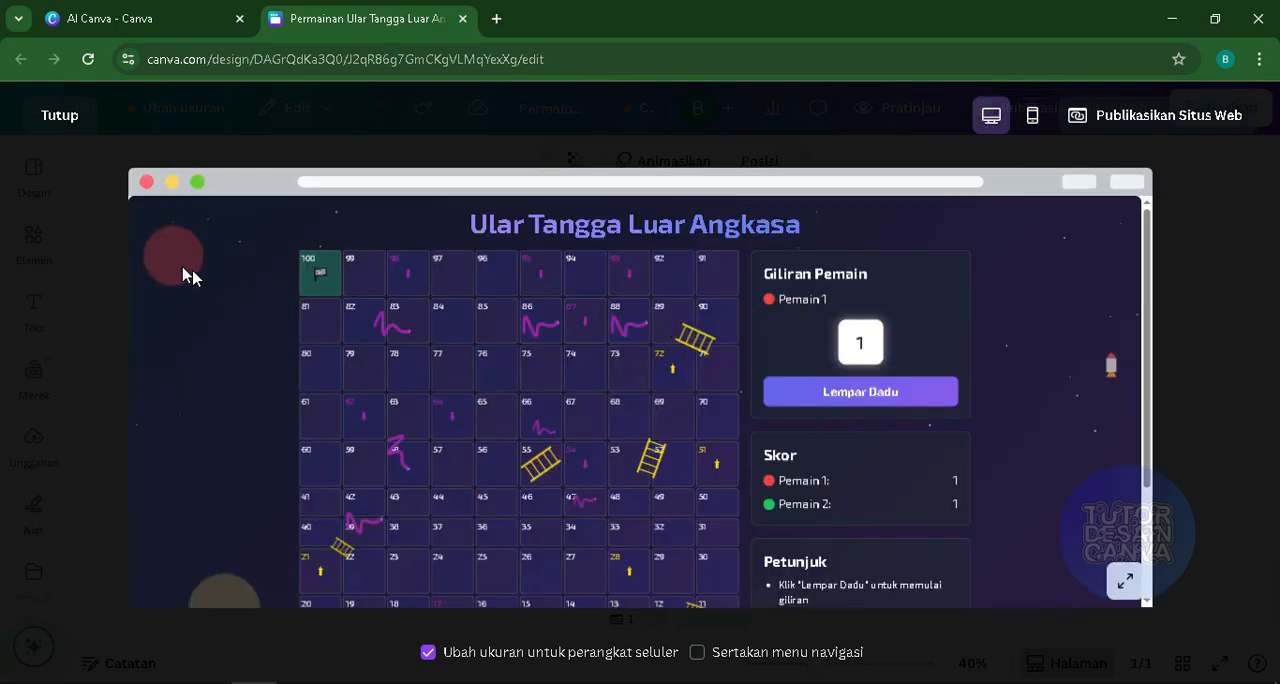
pyautogui.click(61, 118)
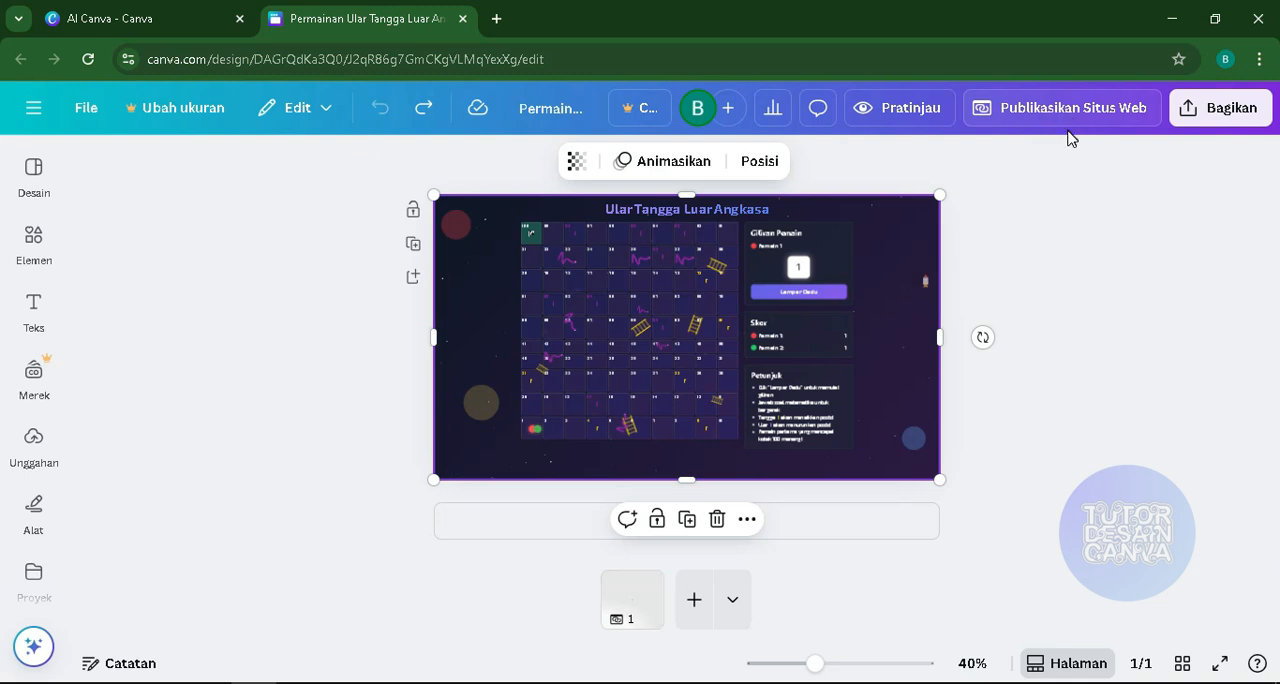
pyautogui.click(1199, 112)
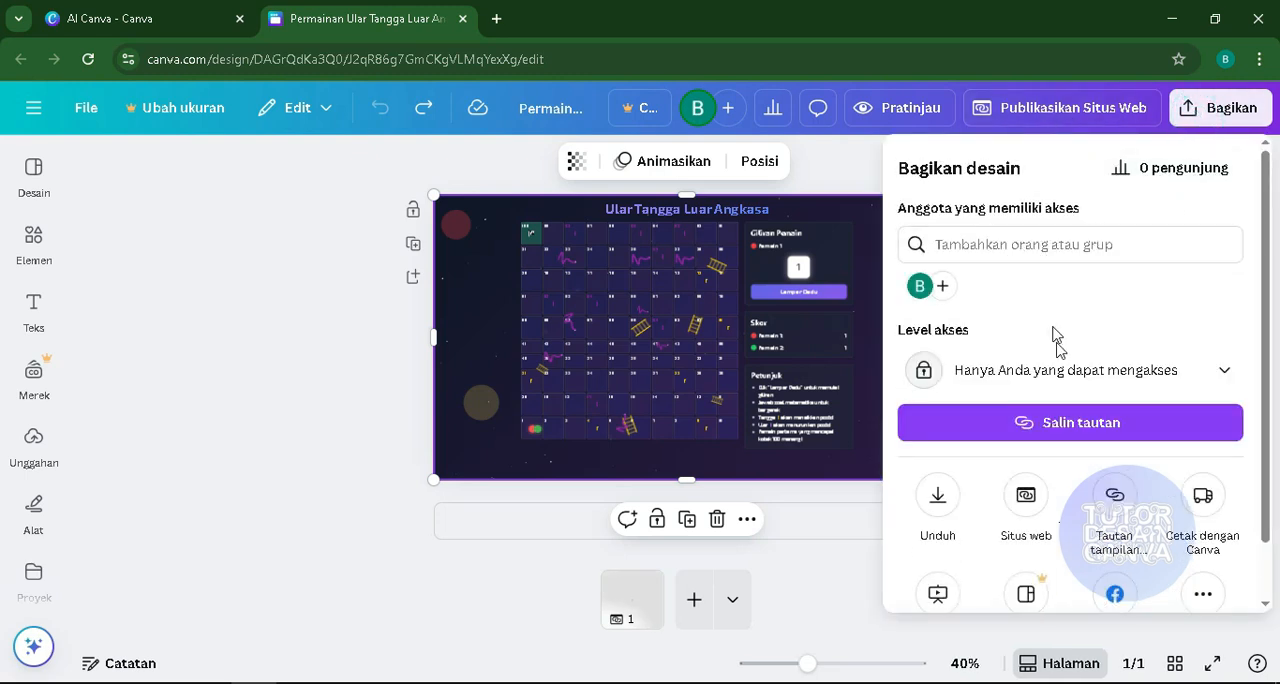
pyautogui.scroll(-1, 1052, 380)
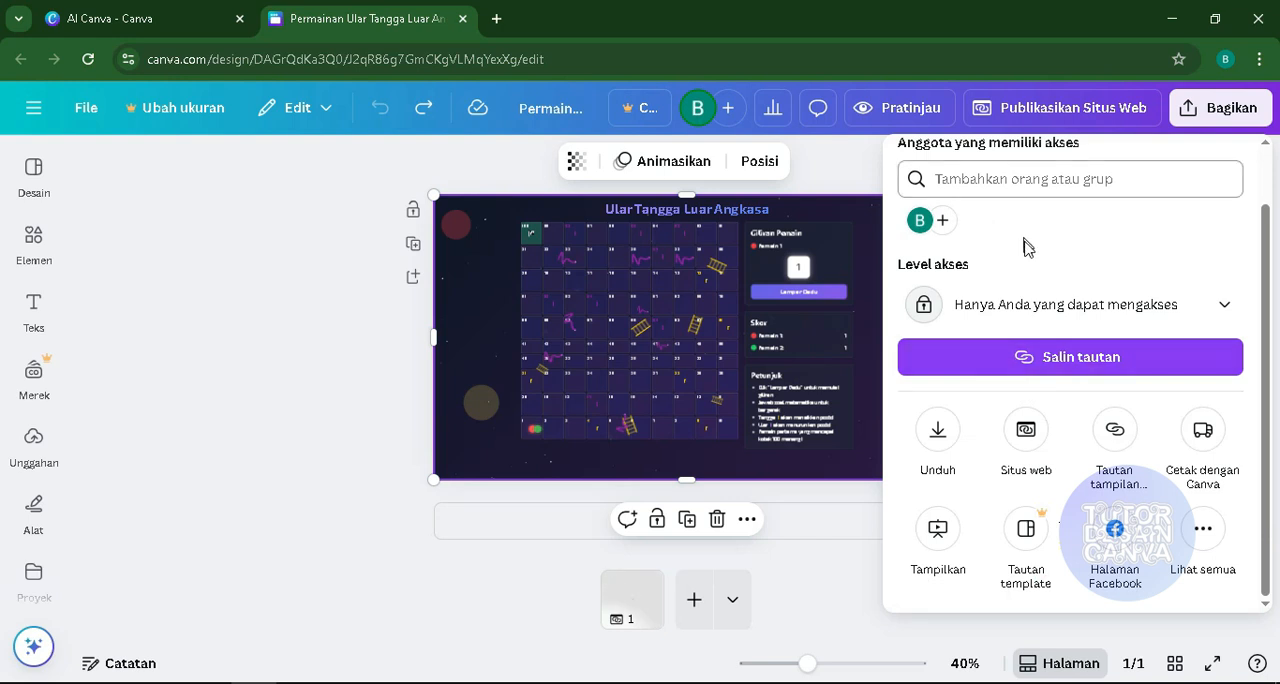
pyautogui.click(1205, 528)
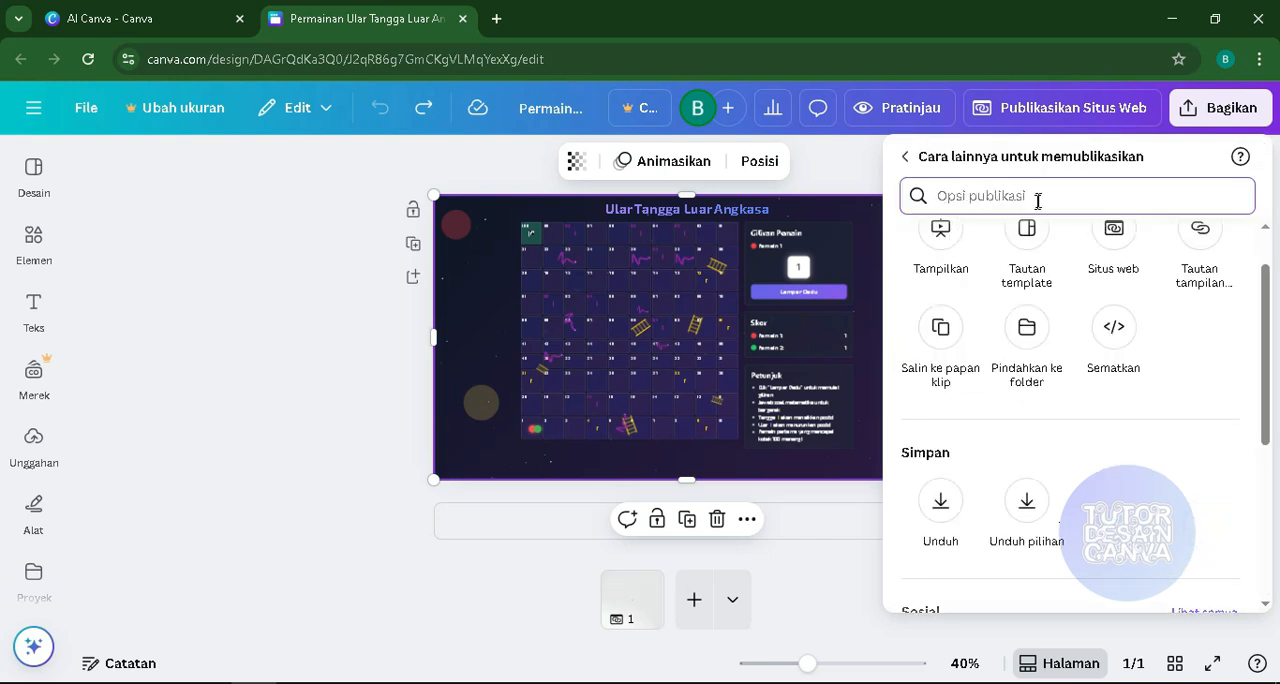
pyautogui.click(906, 158)
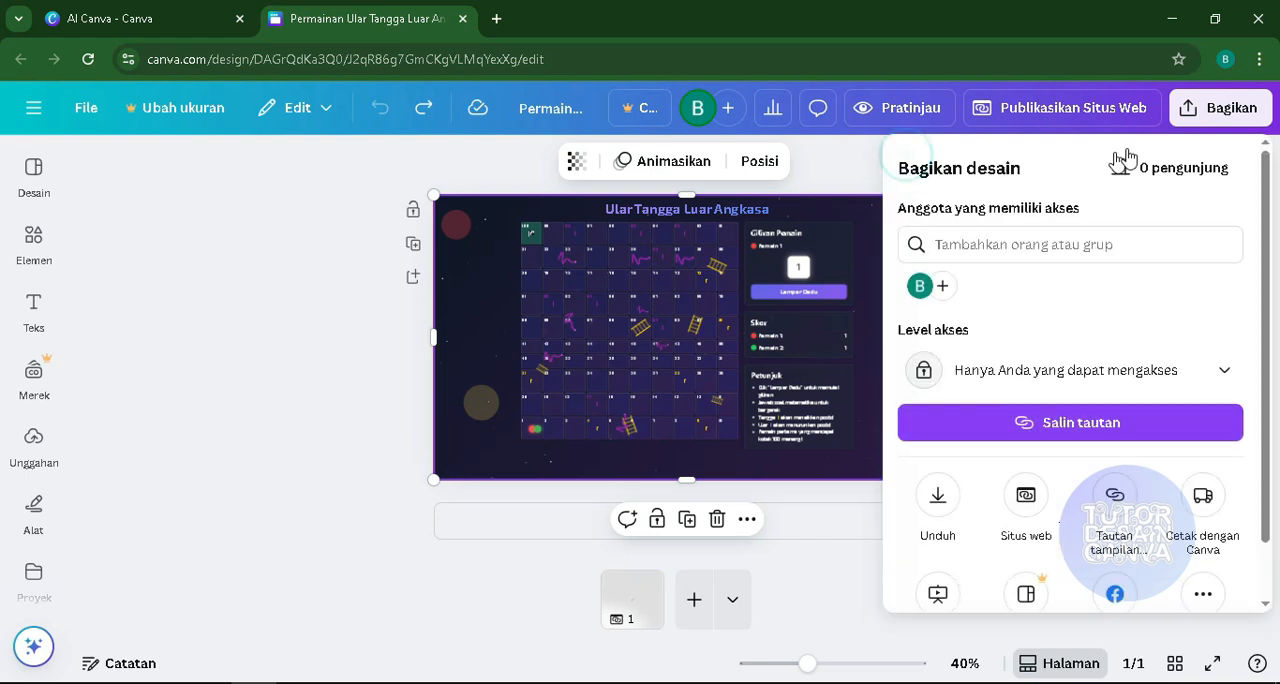
pyautogui.click(352, 296)
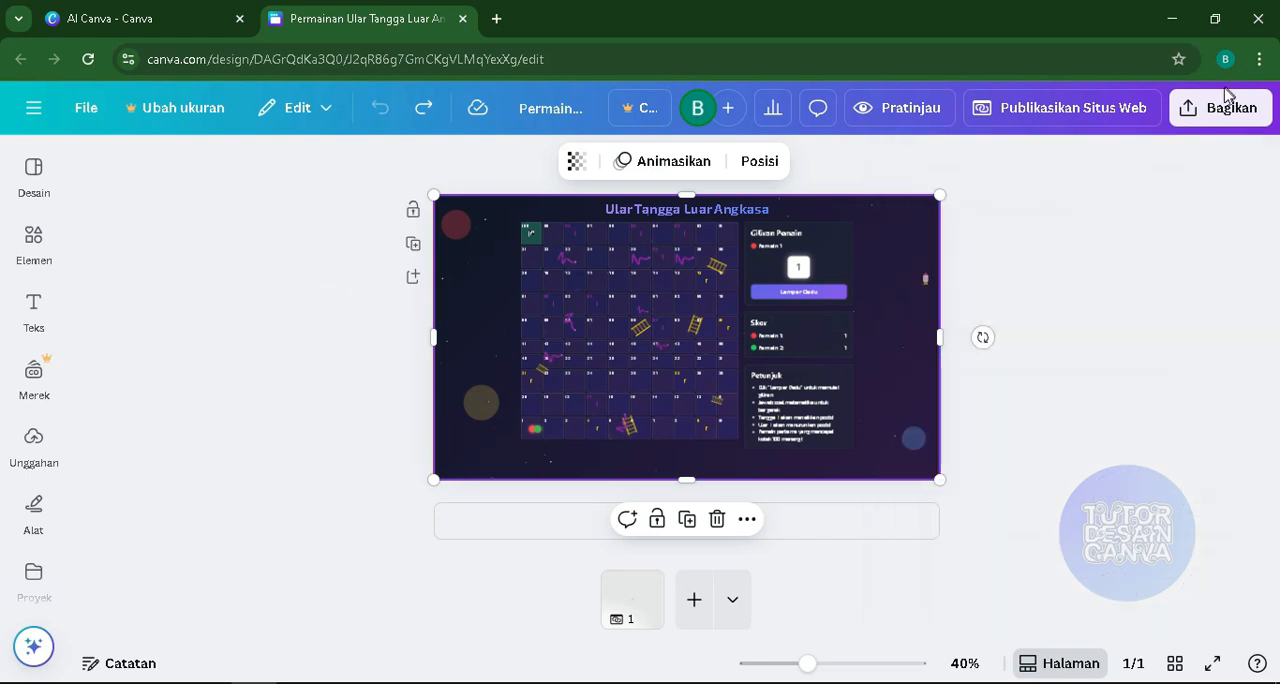
# - Search all of the design's publishing options for "web" and close the sharing options
pyautogui.click(1218, 104)
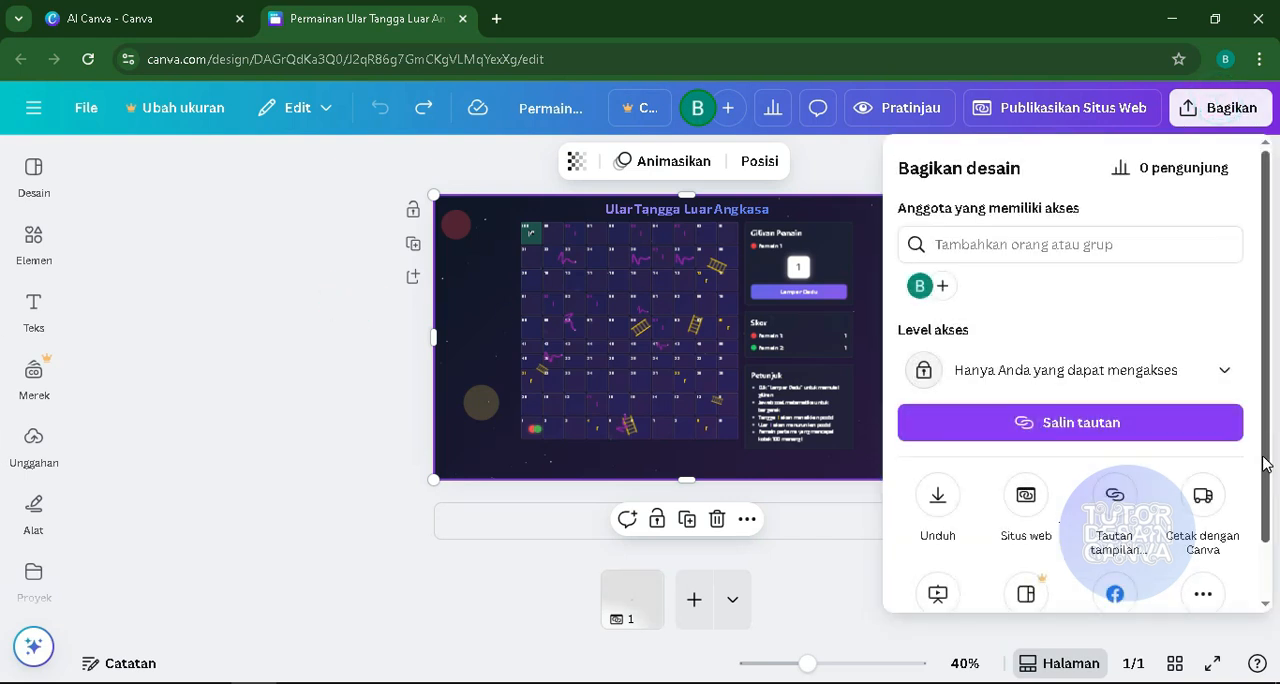
pyautogui.moveTo(1266, 457); pyautogui.dragTo(1262, 588)
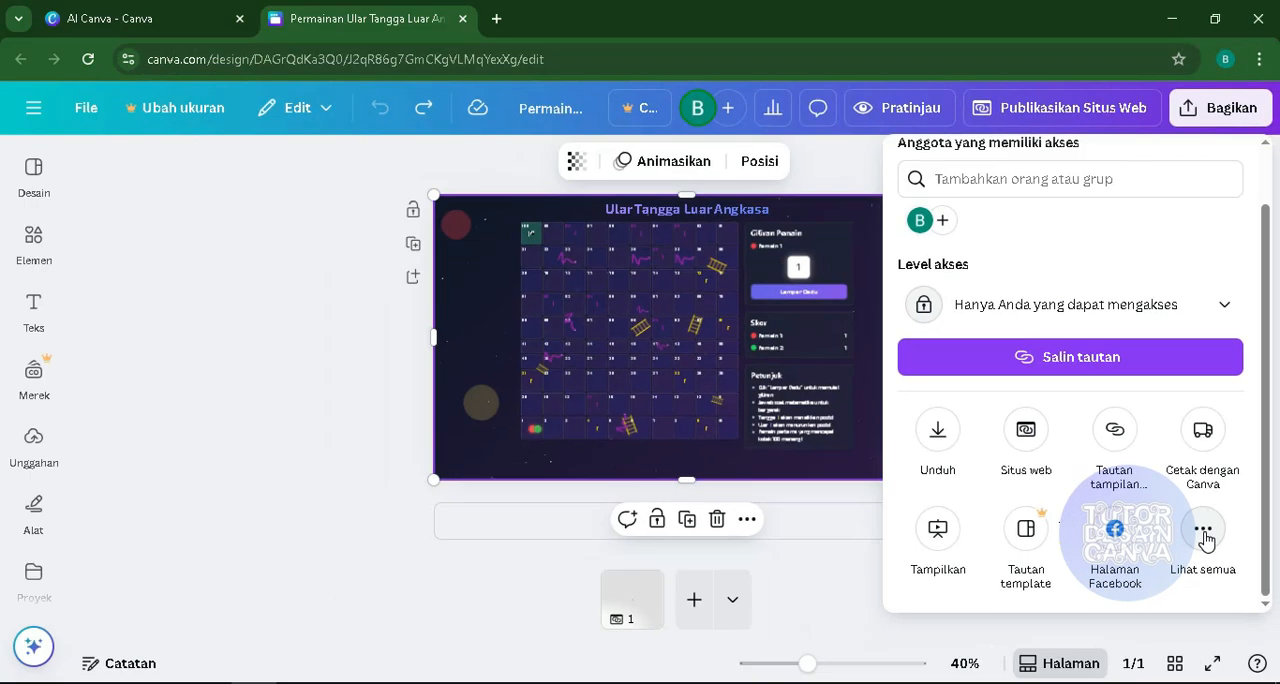
pyautogui.click(1204, 532)
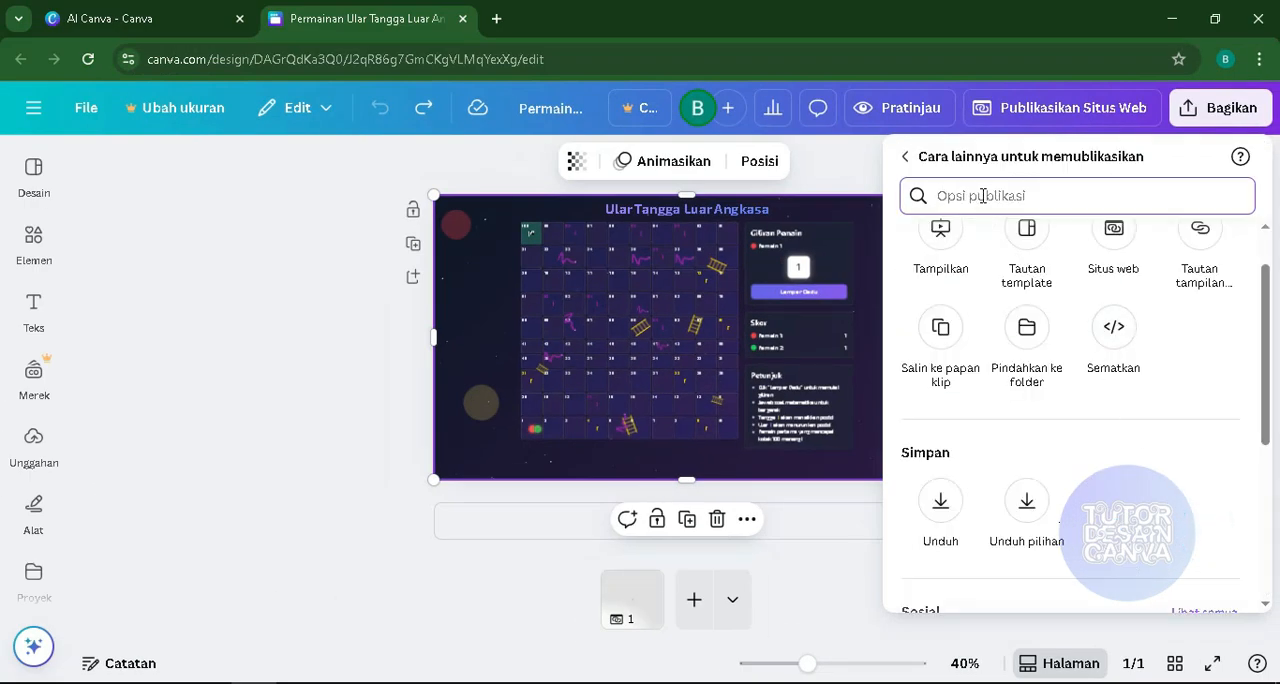
pyautogui.write('web')
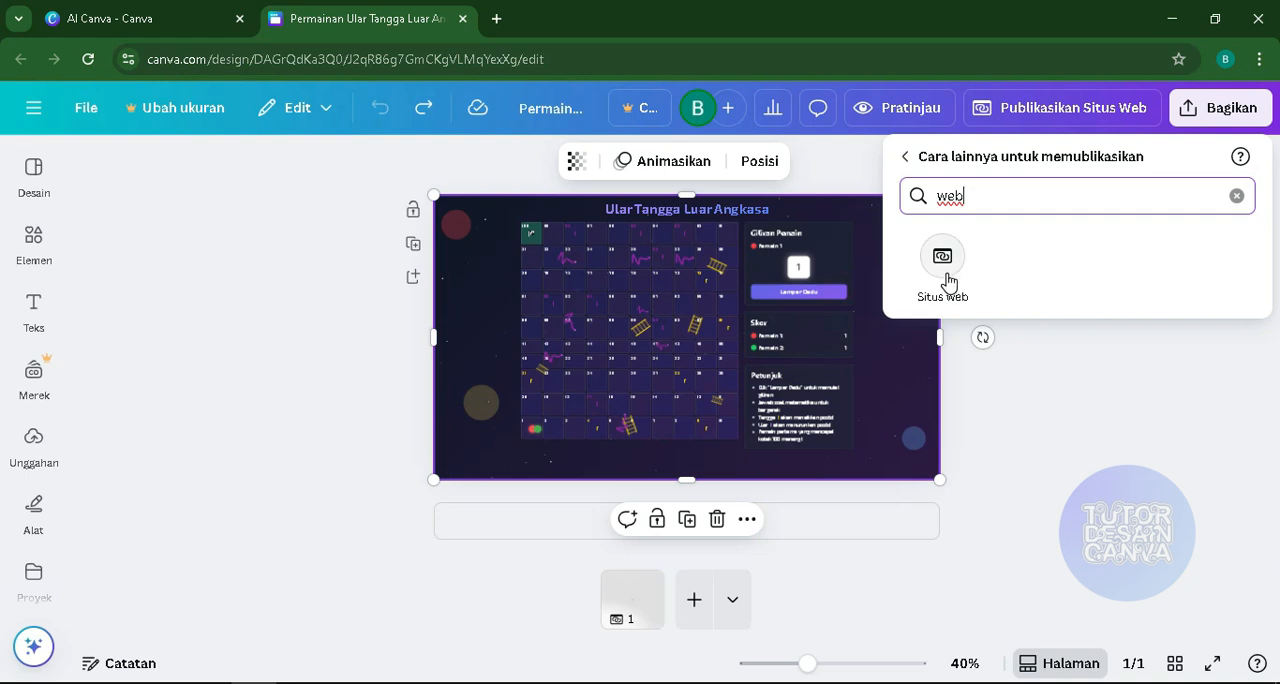
pyautogui.click(1076, 398)
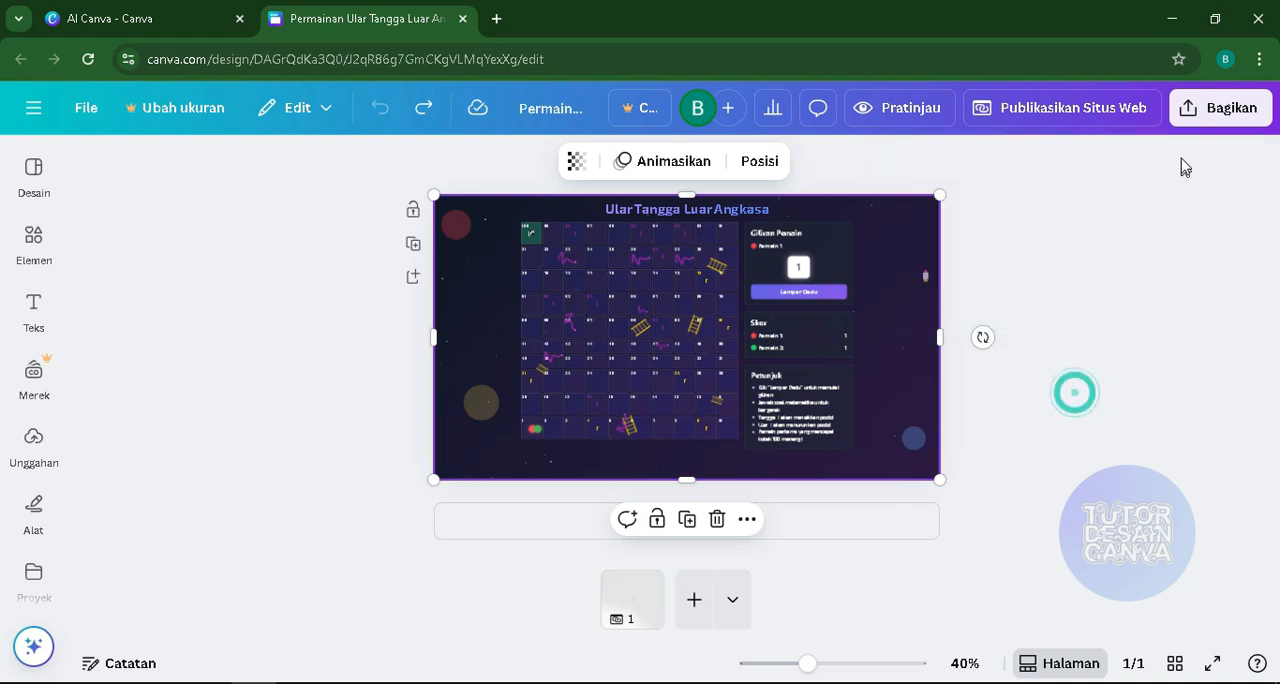
# - Choose to share the design as a website and set its site address to gameulartangga1.my.canva.site
pyautogui.click(1222, 108)
pyautogui.scroll(-1, 1143, 341)
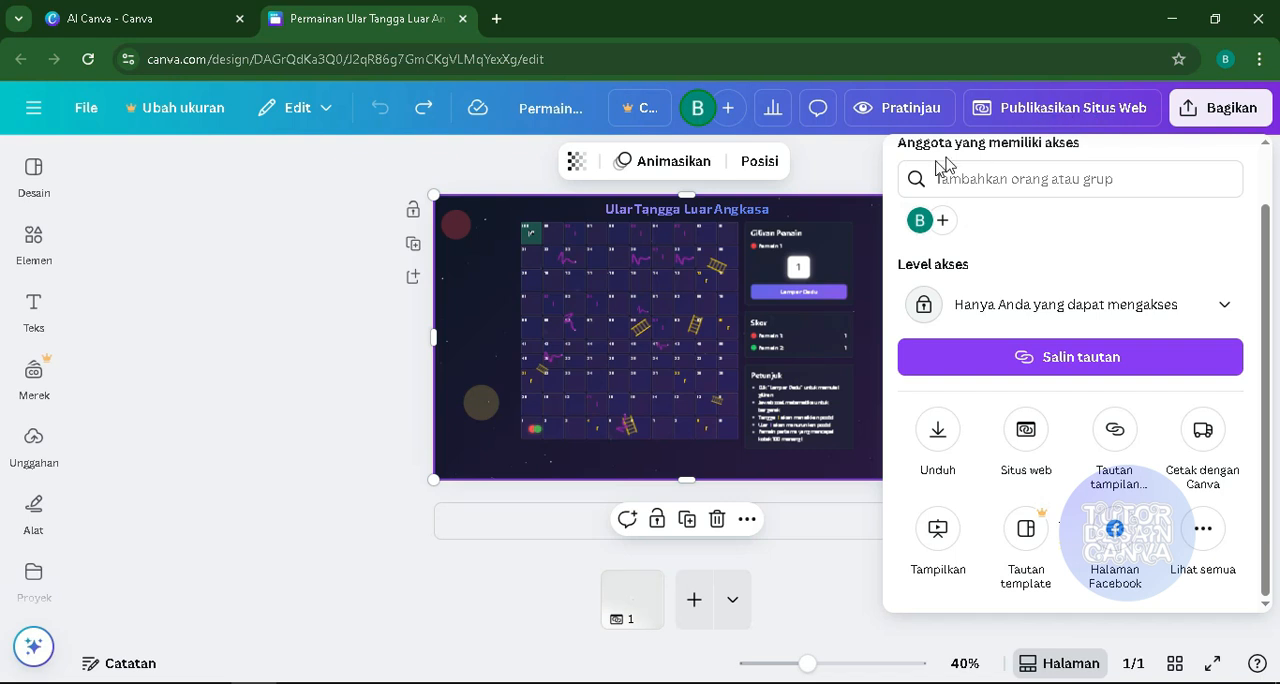
pyautogui.click(1022, 430)
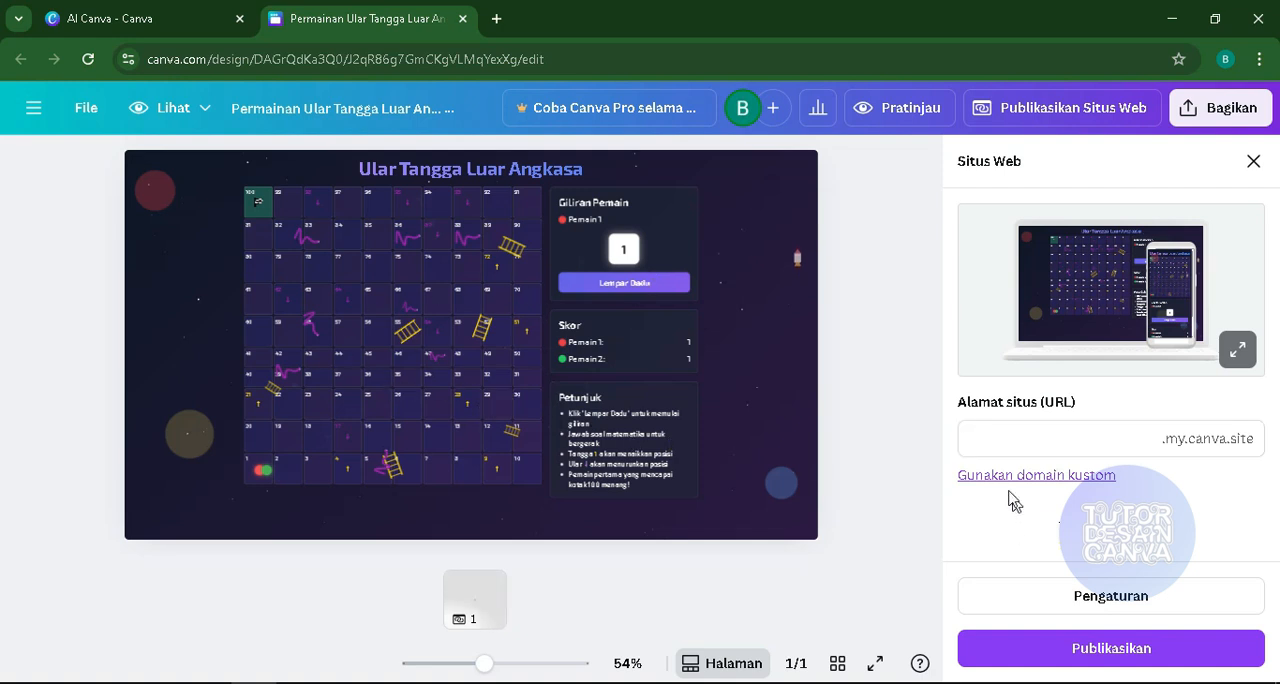
pyautogui.click(1004, 431)
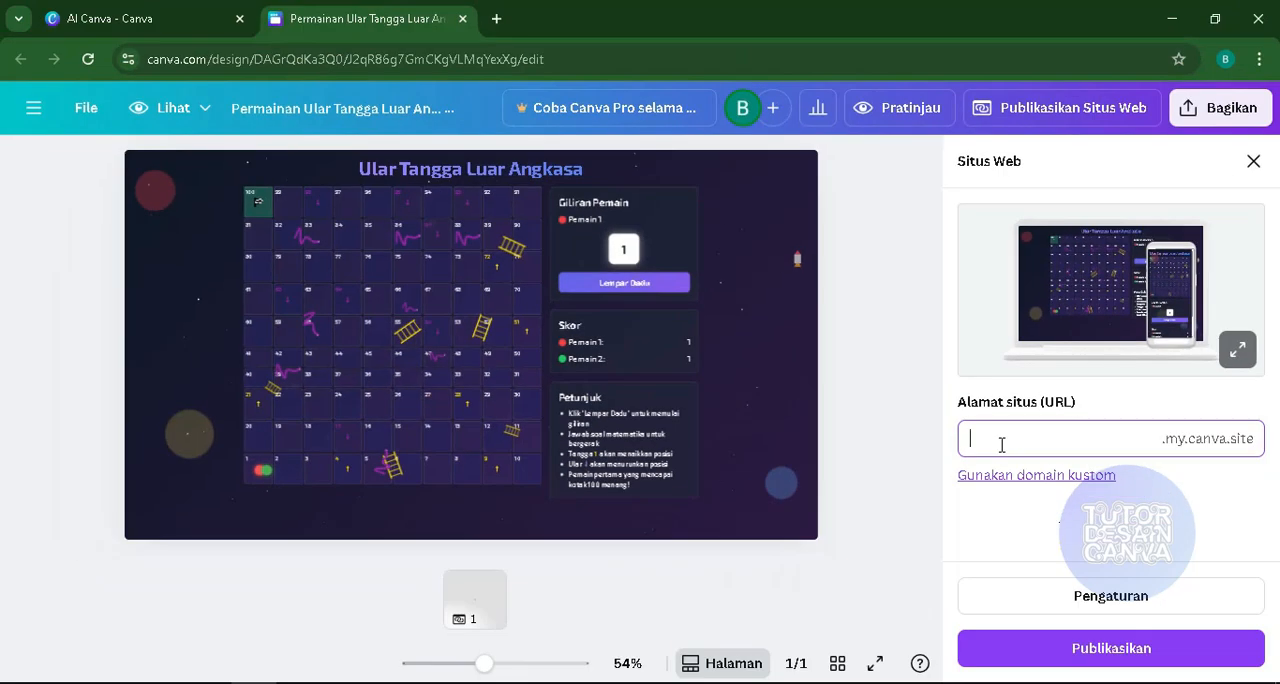
pyautogui.write('game')
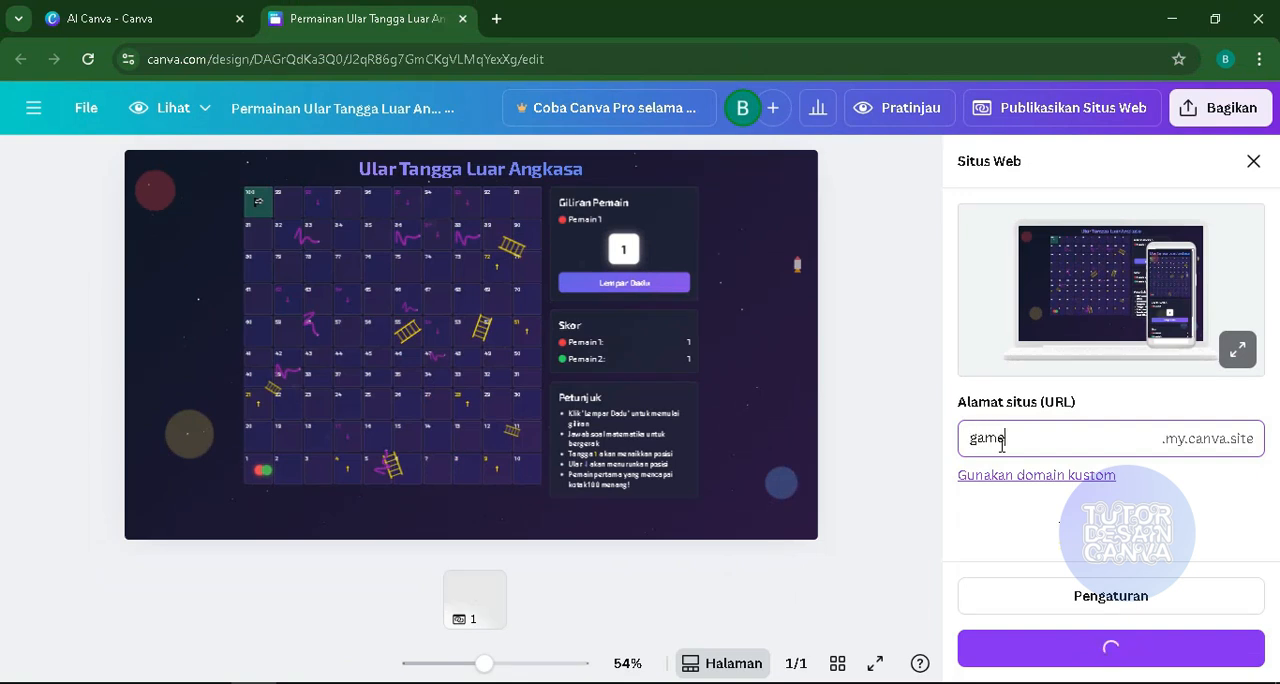
pyautogui.write('ular')
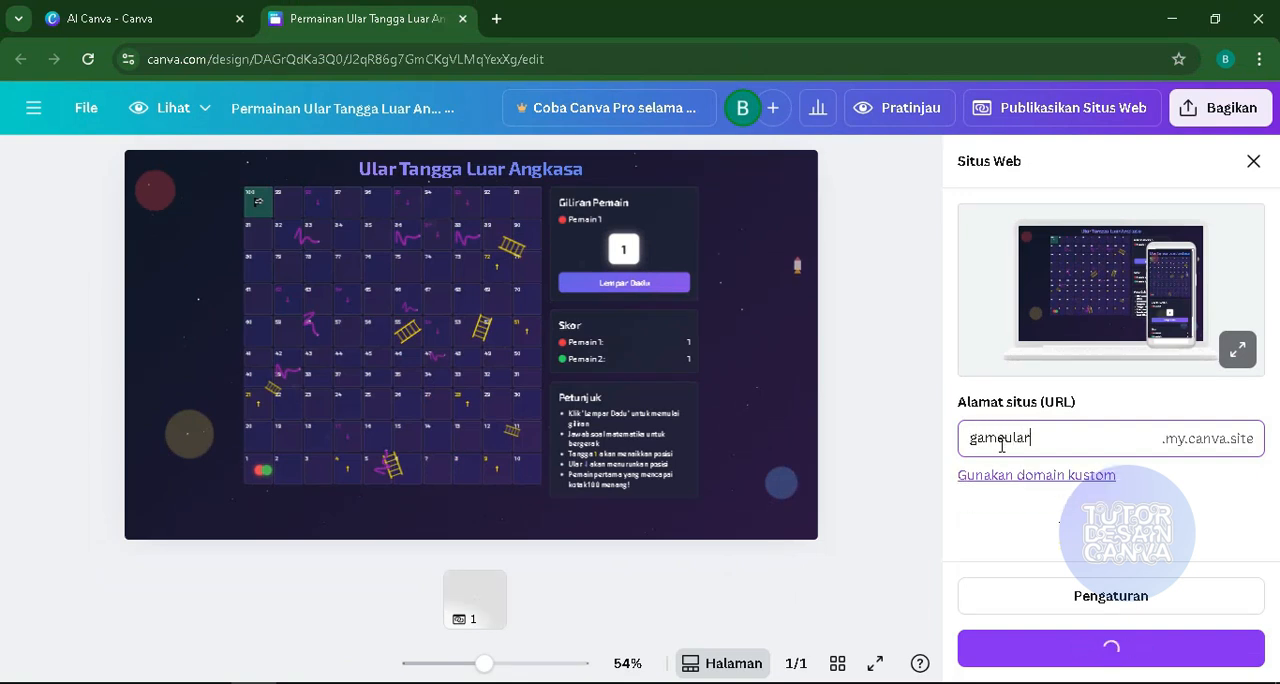
pyautogui.write('tangga')
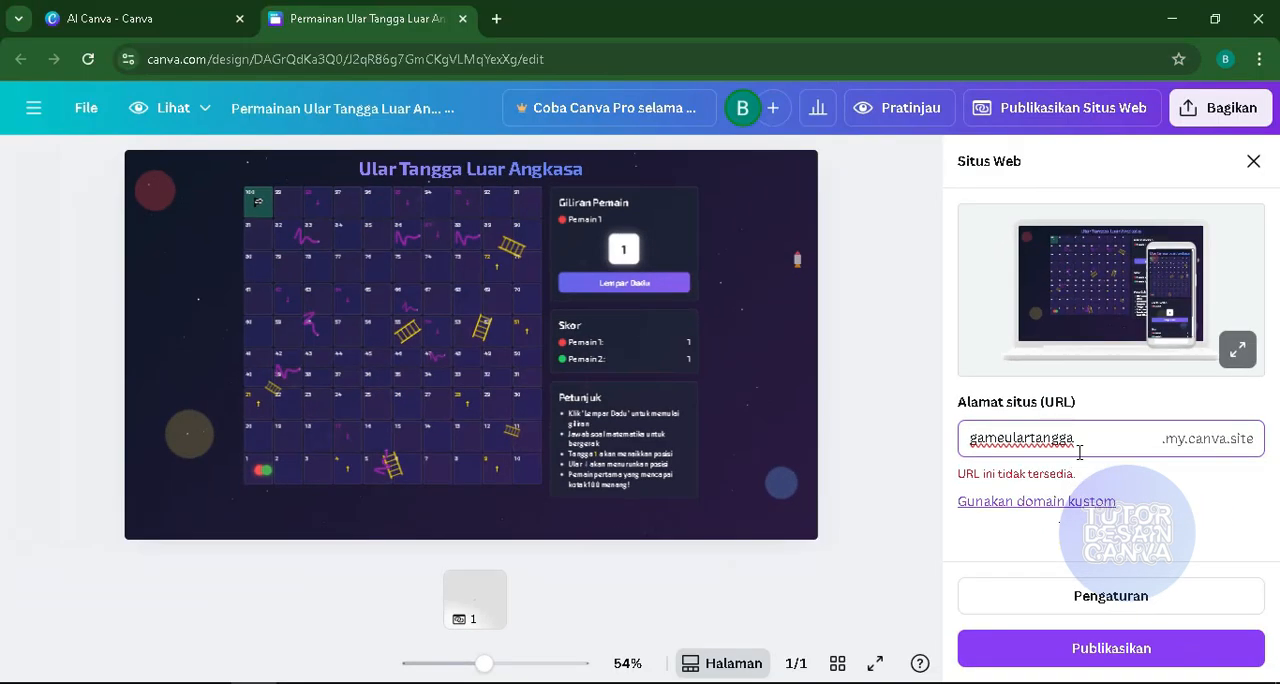
pyautogui.write('1')
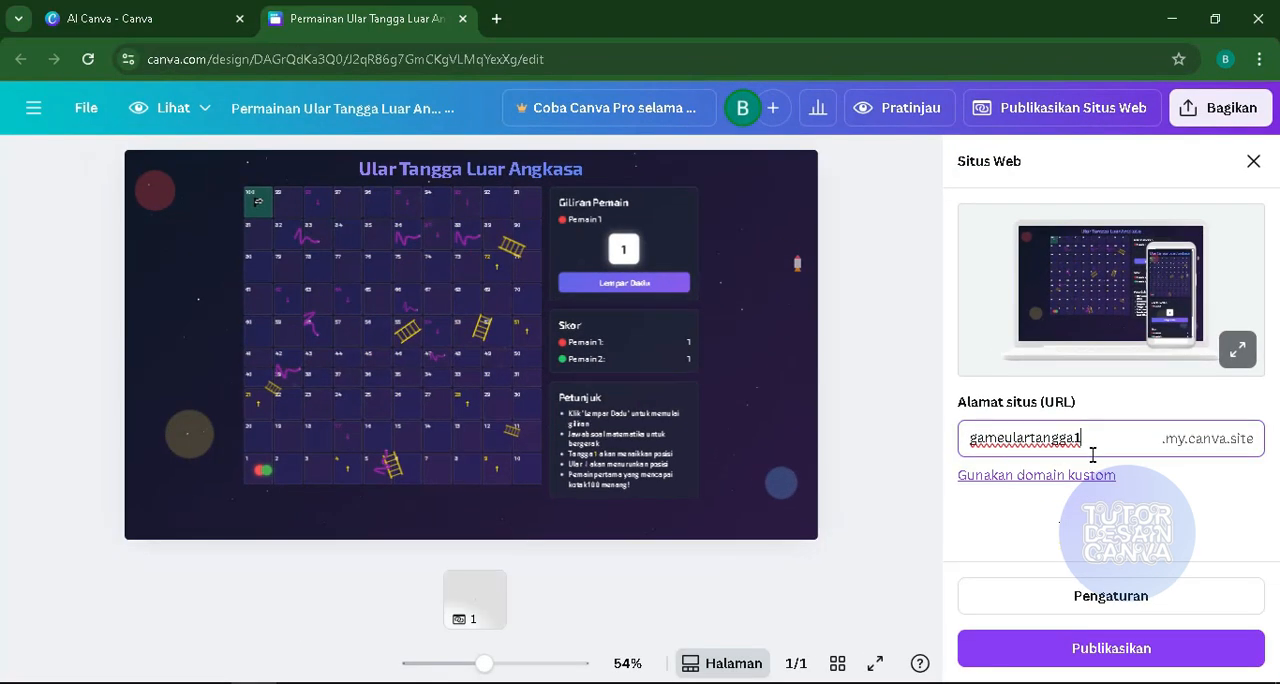
# - Try out password protection in the website settings, switch it off again and return to the publishing options
pyautogui.click(1103, 597)
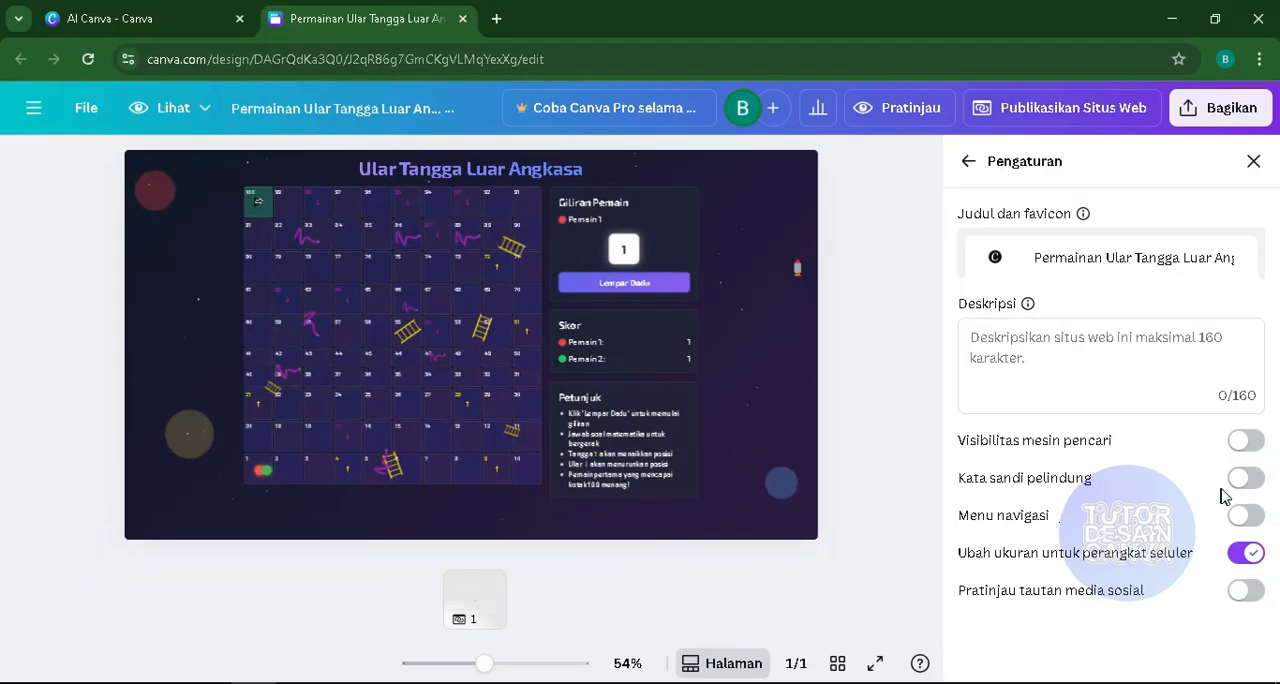
pyautogui.click(1246, 479)
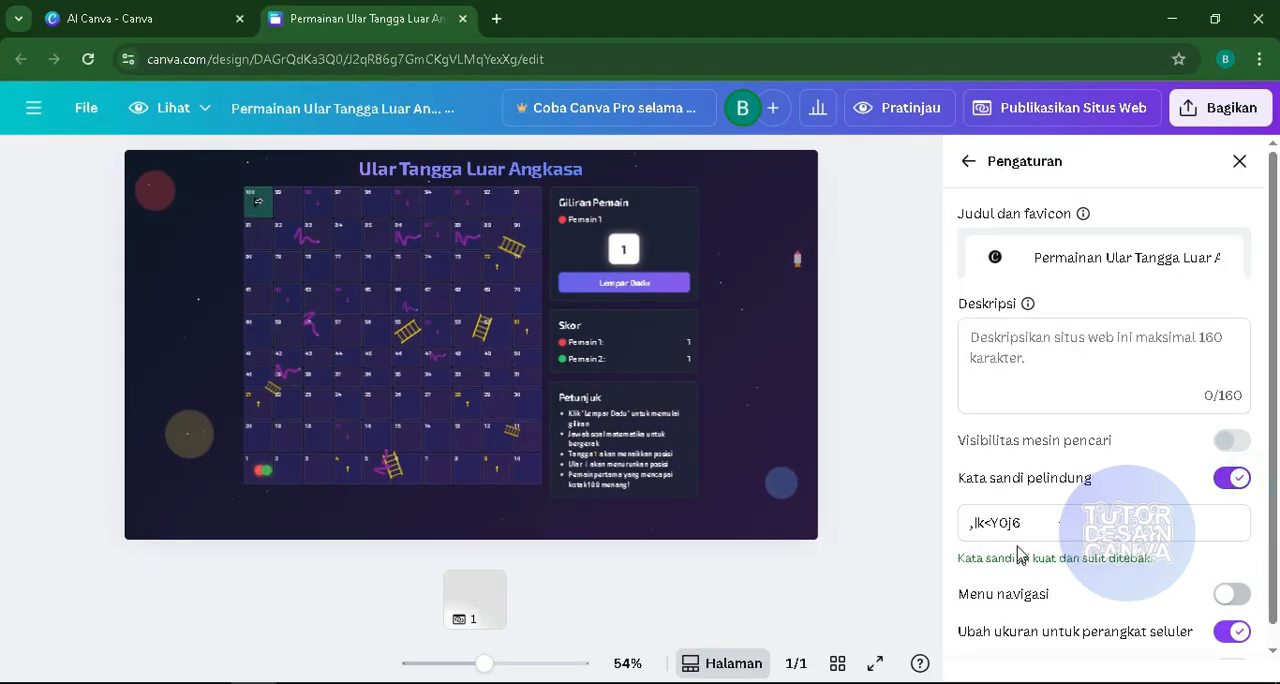
pyautogui.moveTo(1022, 527); pyautogui.dragTo(966, 530)
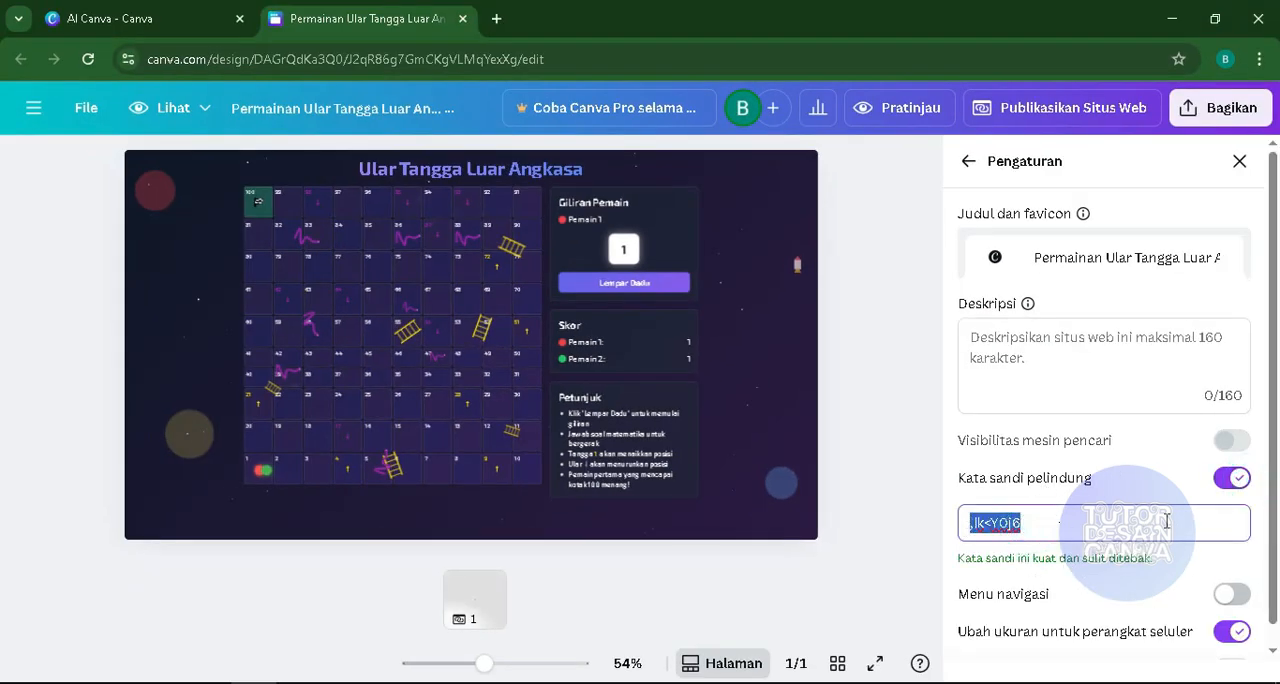
pyautogui.click(1222, 480)
pyautogui.click(968, 161)
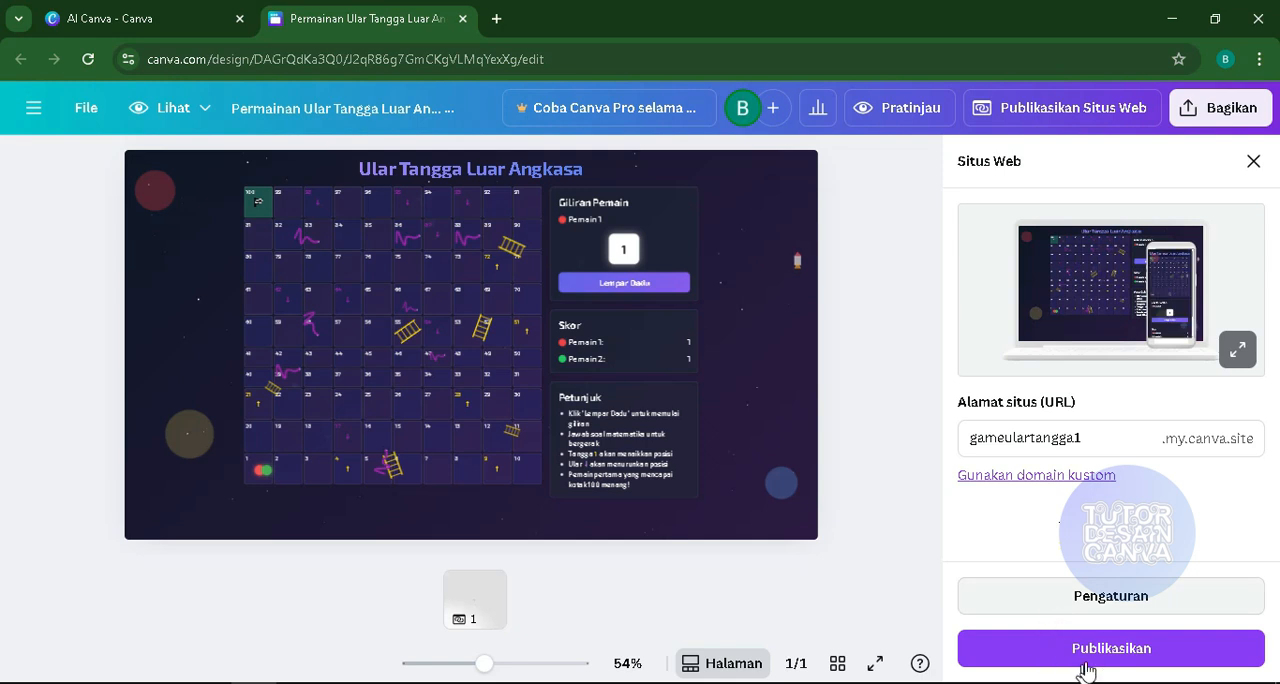
# - Publish the website and open the live site, checking the game page from the title to the footer
pyautogui.click(1086, 645)
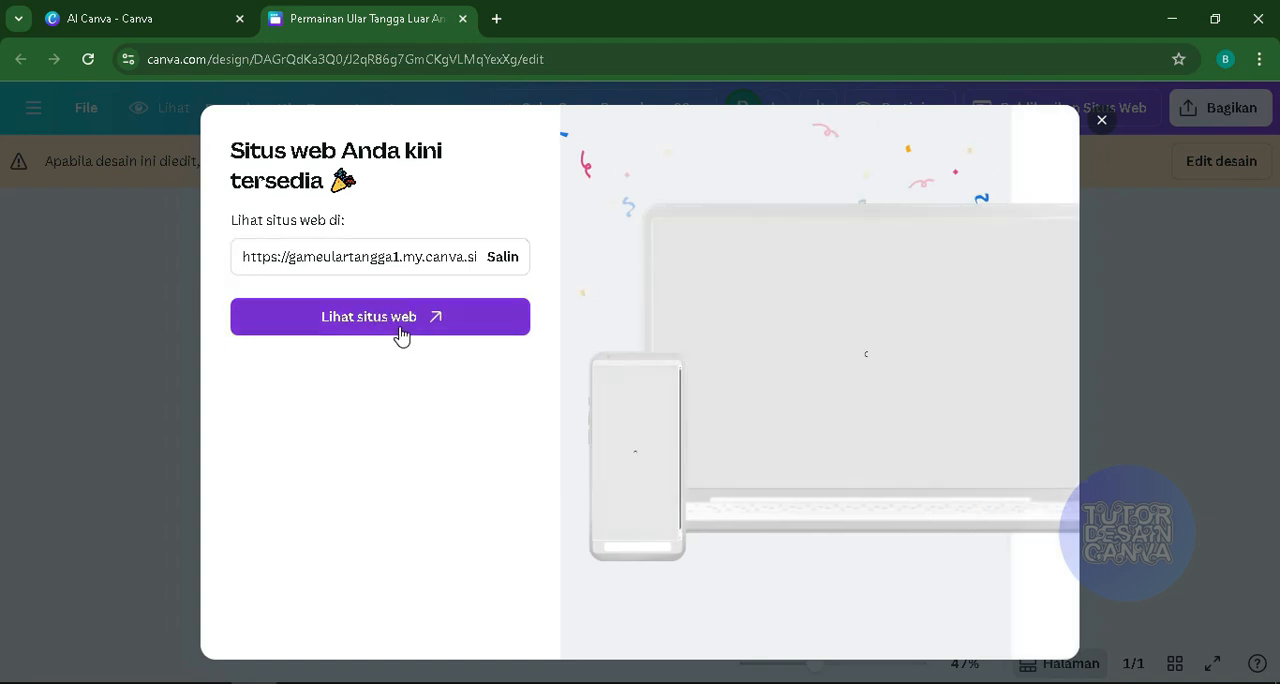
pyautogui.click(401, 330)
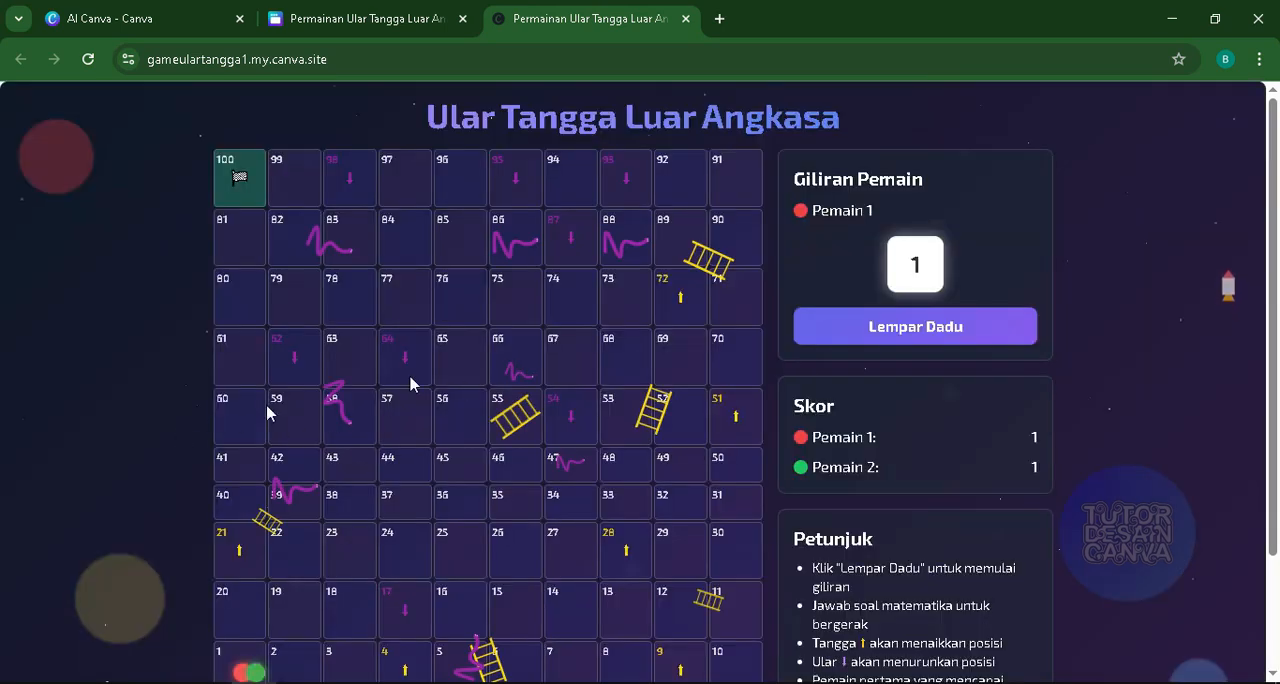
pyautogui.scroll(-1, 497, 382)
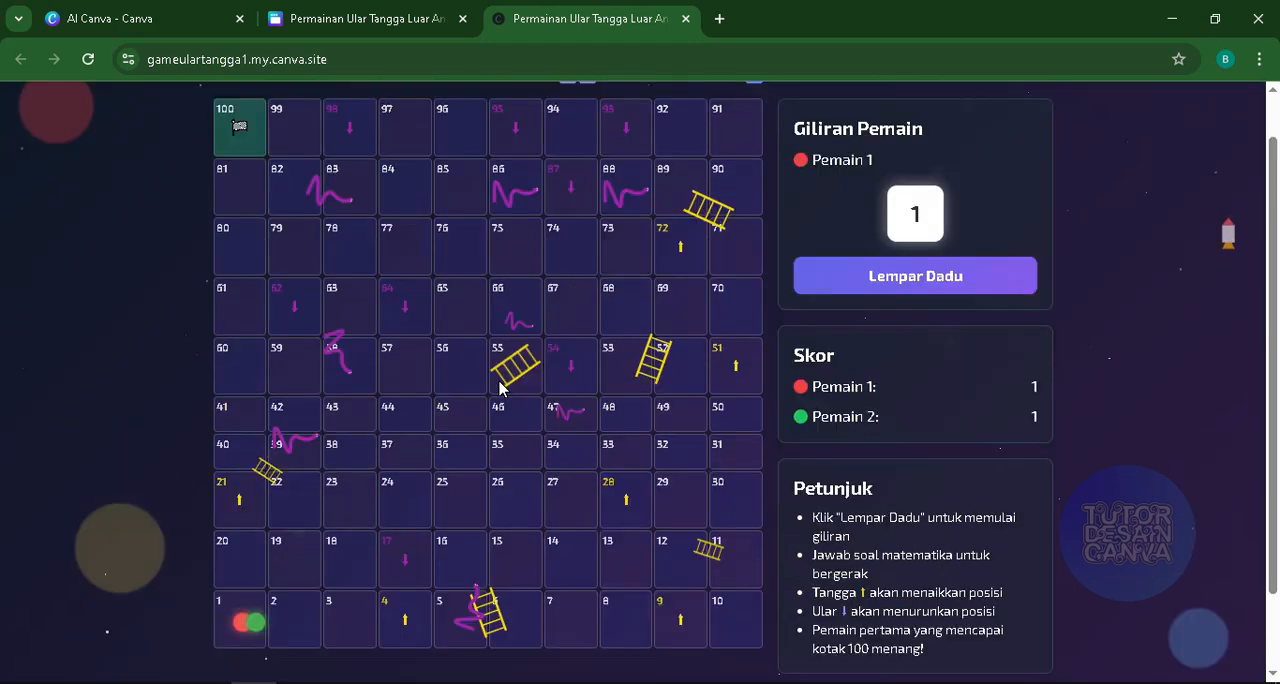
pyautogui.scroll(1, 421, 394)
pyautogui.scroll(-3, 423, 390)
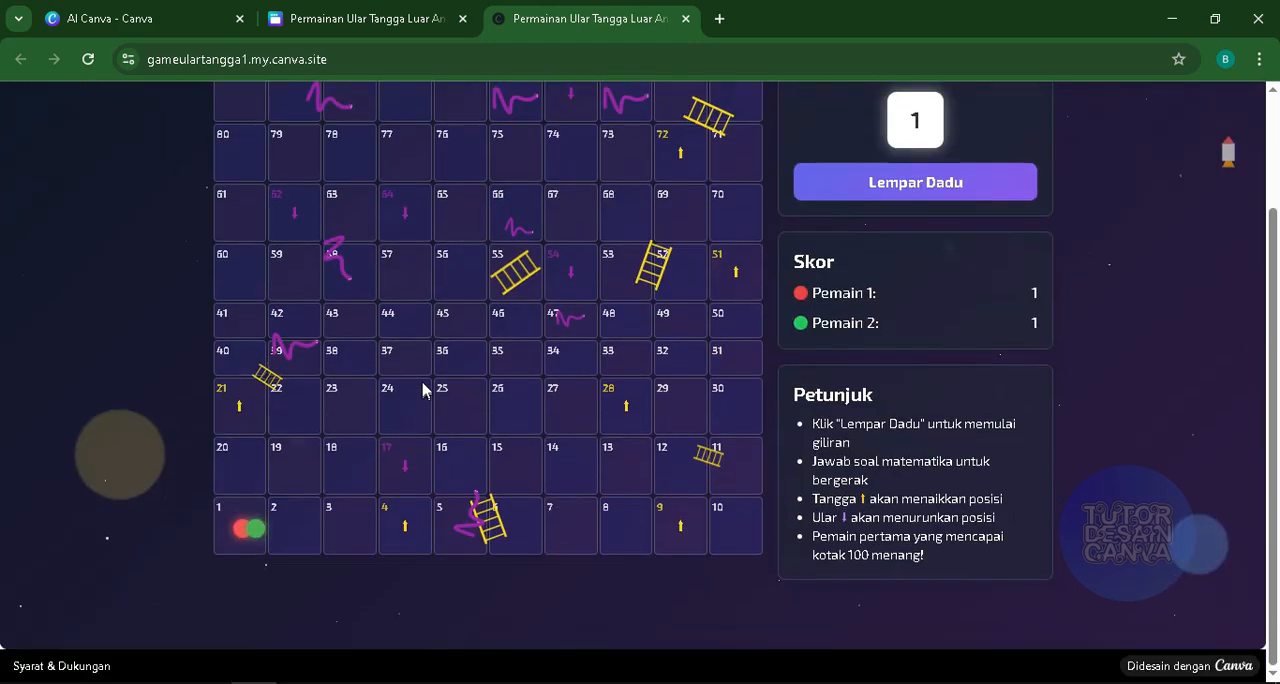
pyautogui.scroll(3, 424, 386)
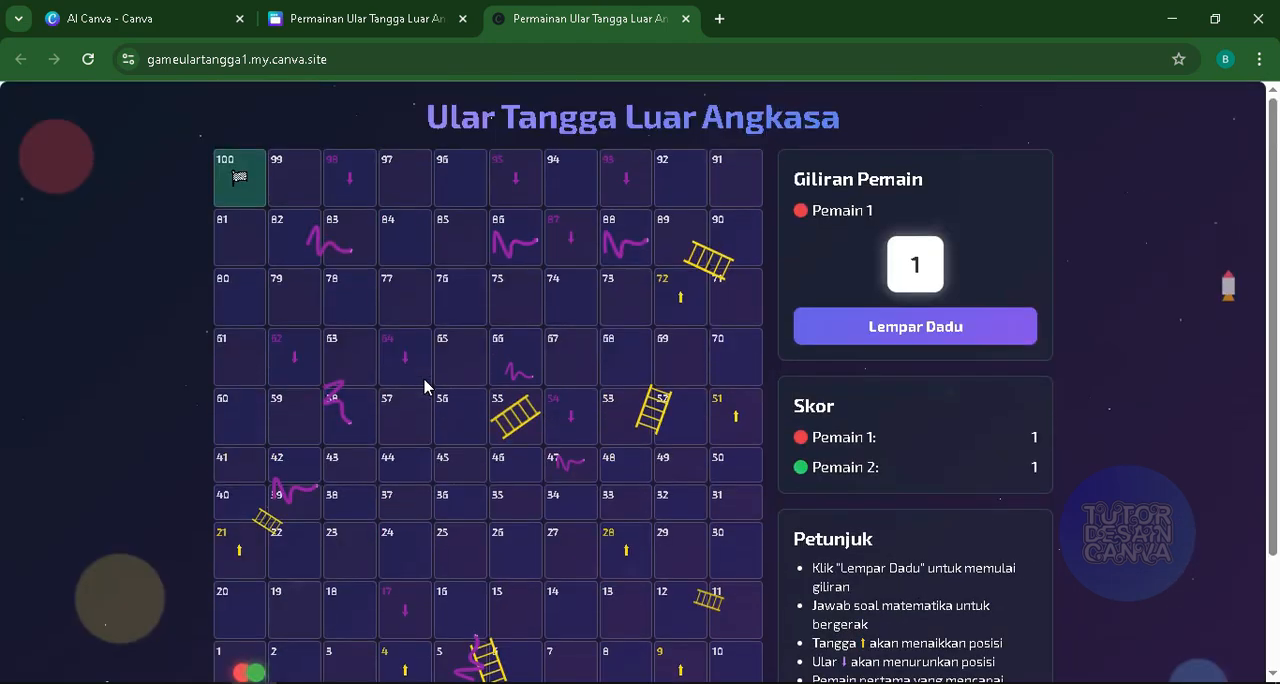
# - Test the published game by rolling the dice for both players, answering 18 - 14 with 4, and check the pieces' positions
pyautogui.click(897, 330)
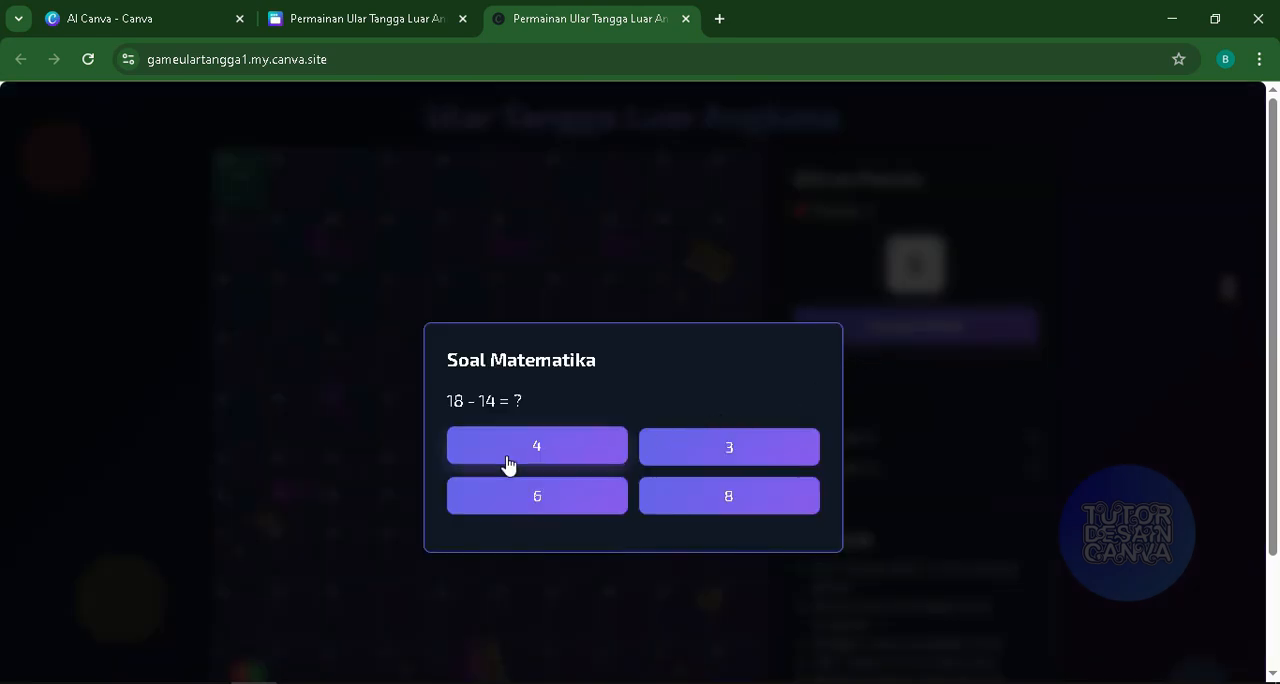
pyautogui.click(513, 456)
pyautogui.scroll(-2, 540, 445)
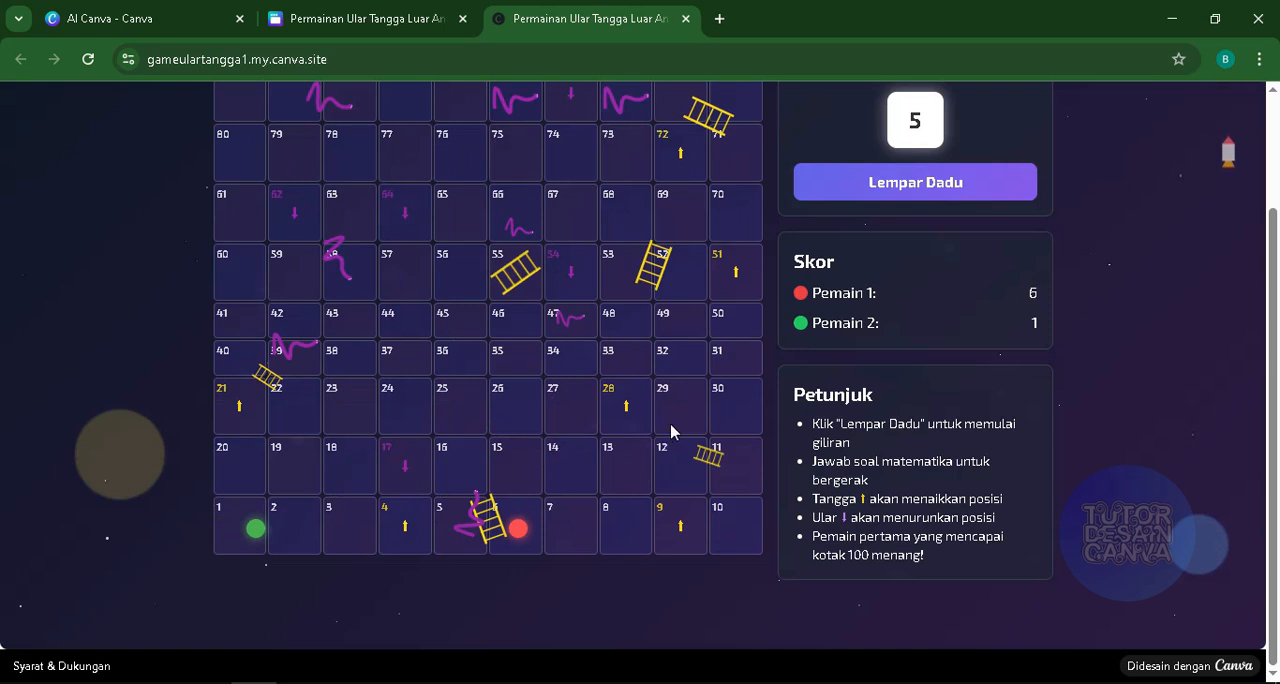
pyautogui.scroll(3, 676, 432)
pyautogui.click(897, 340)
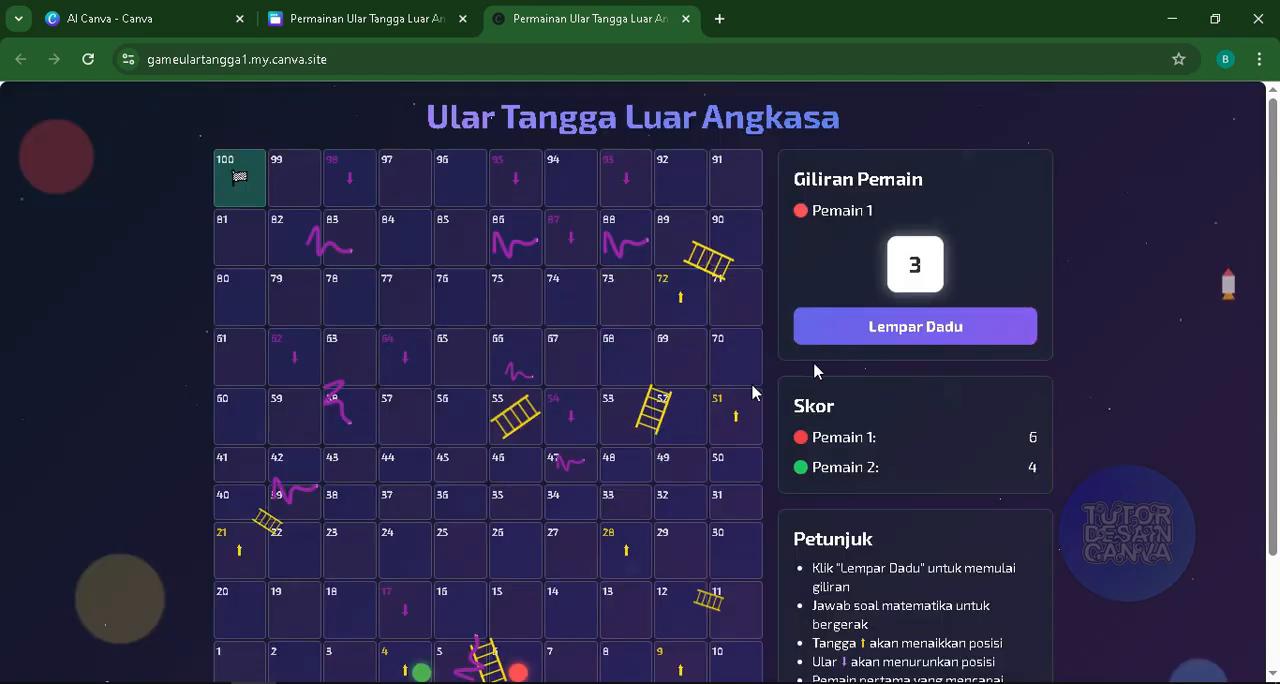
pyautogui.scroll(-1, 814, 371)
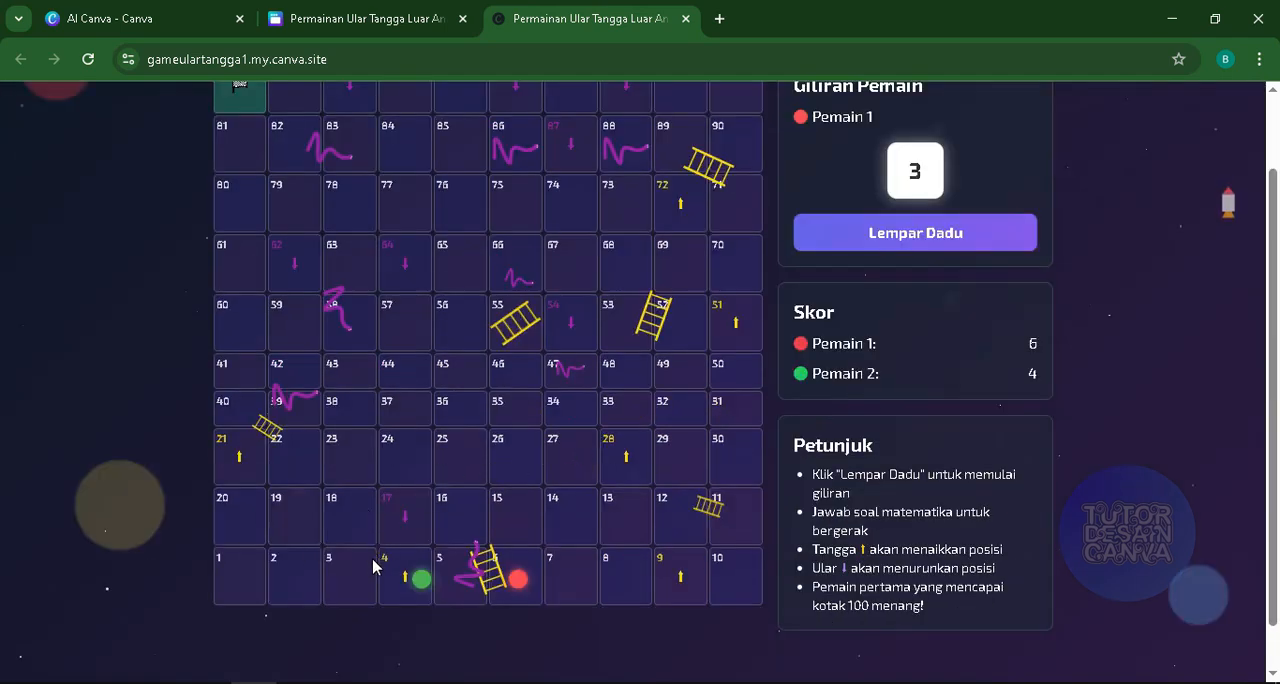
pyautogui.scroll(1, 370, 430)
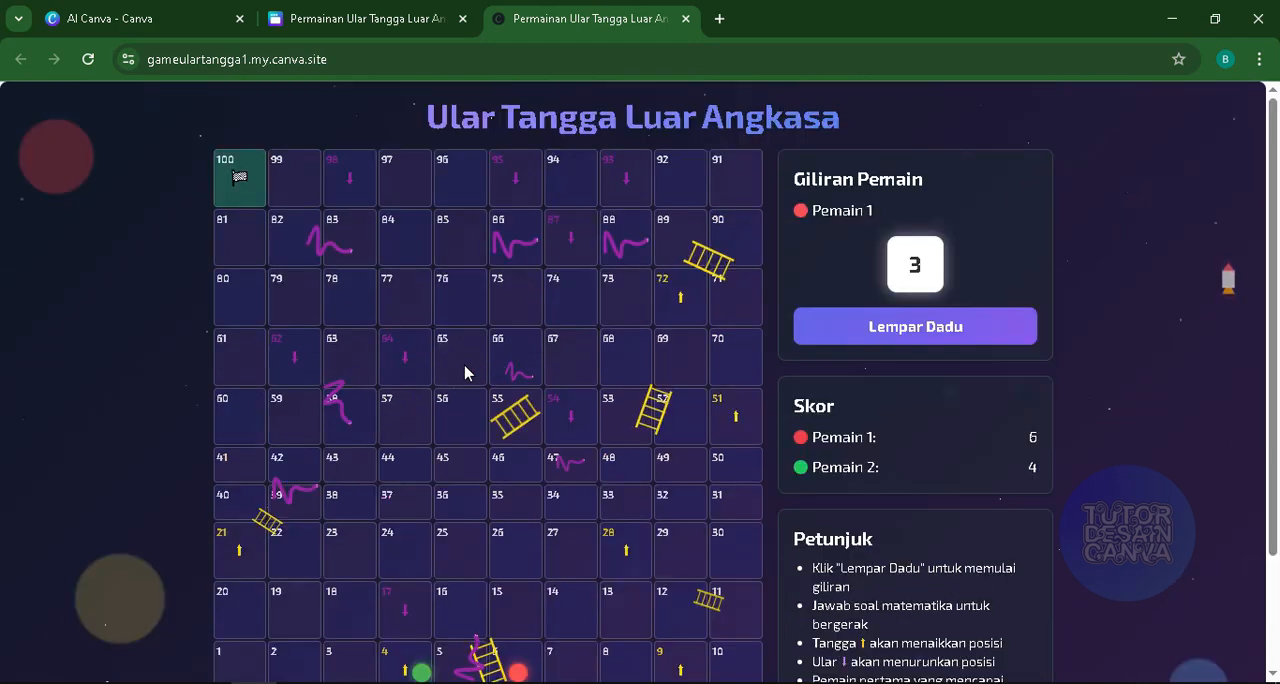
pyautogui.scroll(-1, 465, 373)
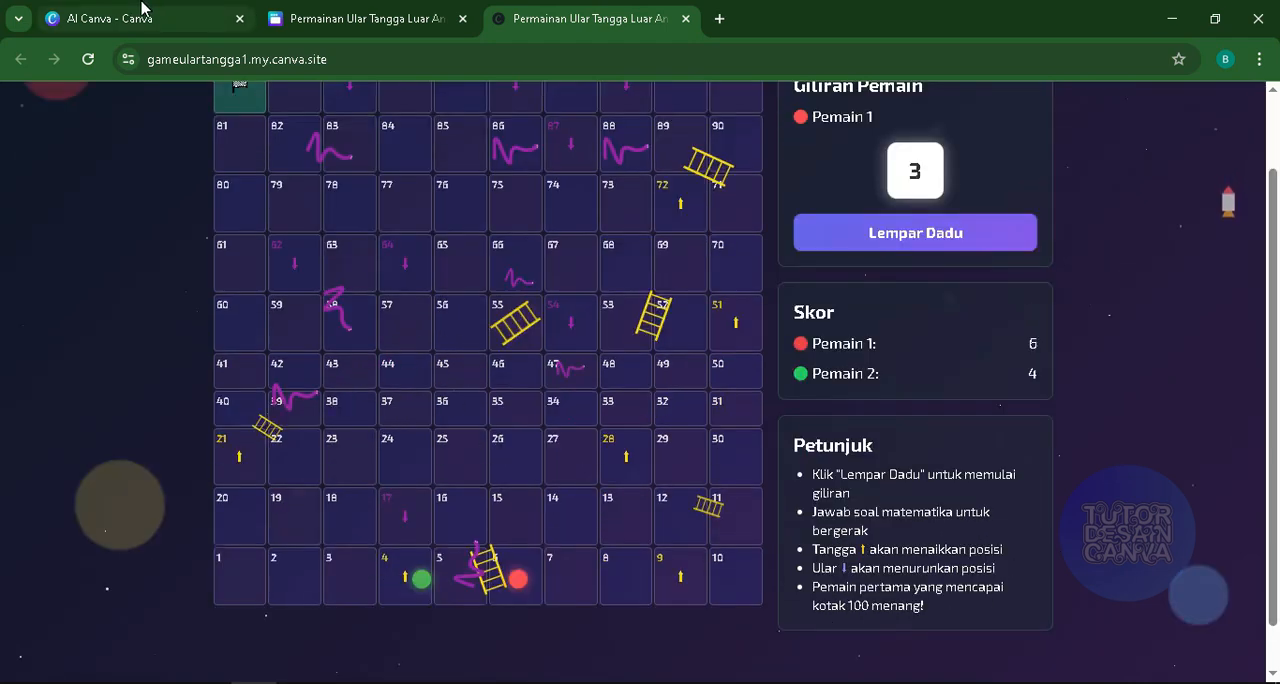
pyautogui.scroll(1, 650, 310)
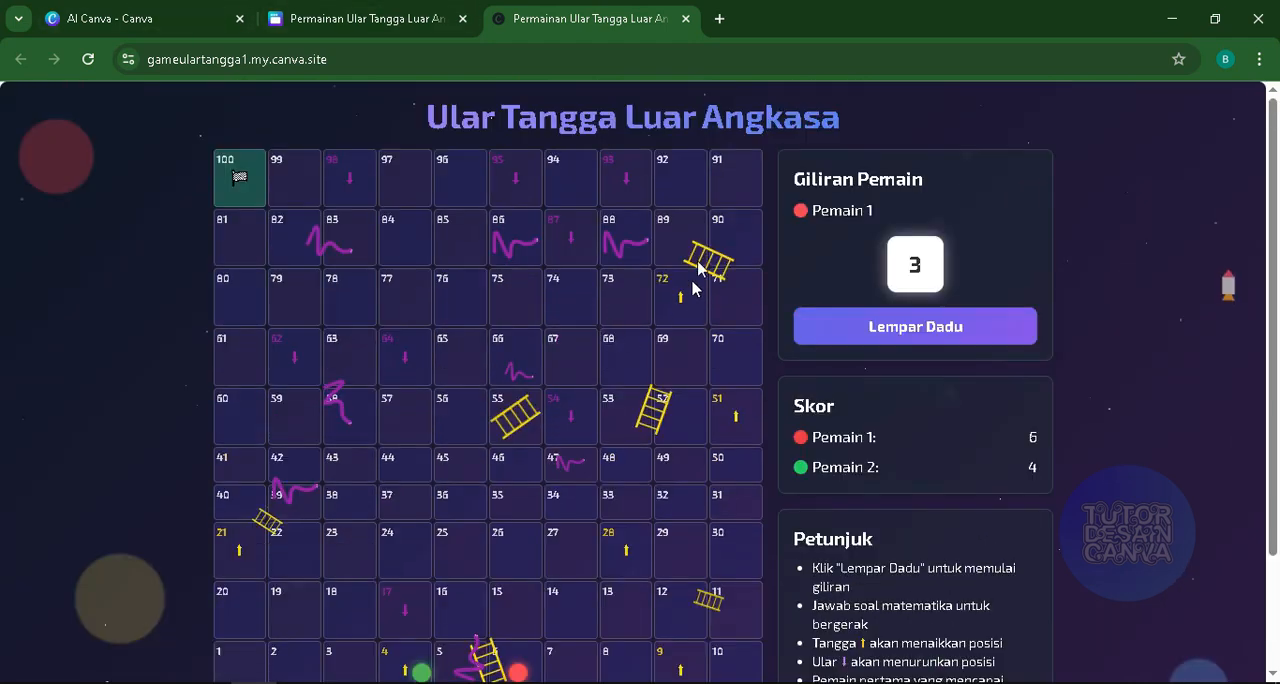
# - Return to the website design and copy the published site's link
pyautogui.click(366, 19)
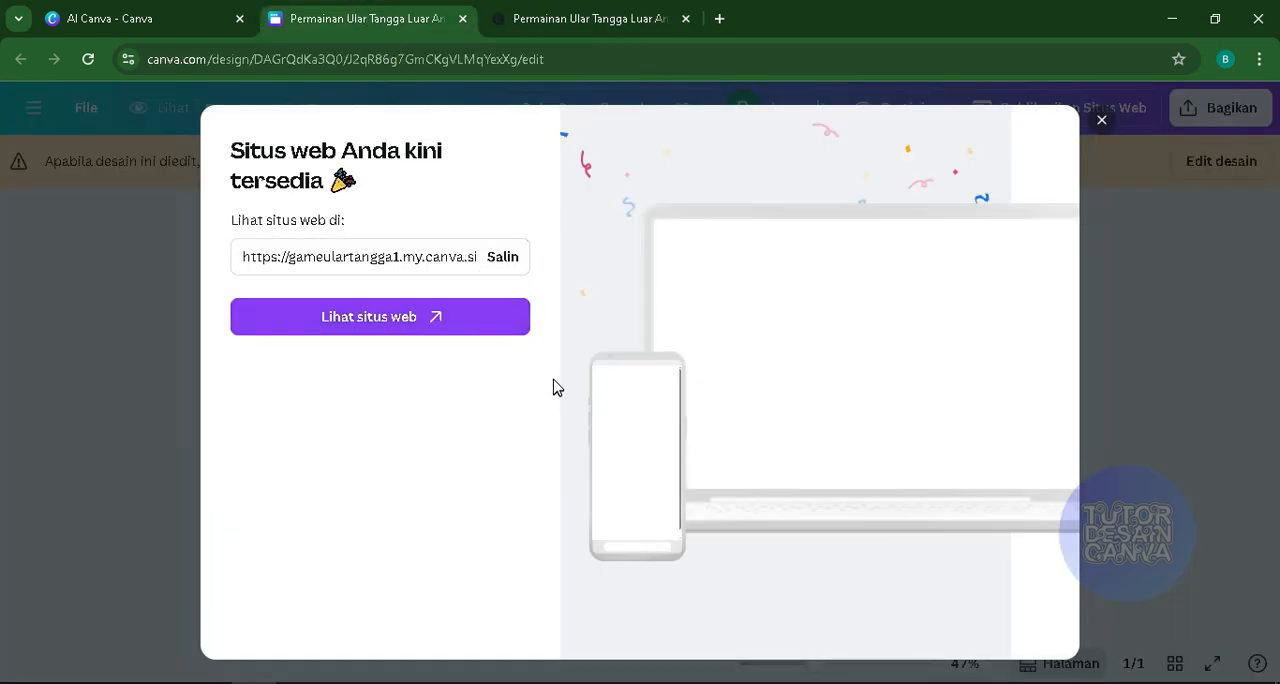
pyautogui.click(503, 258)
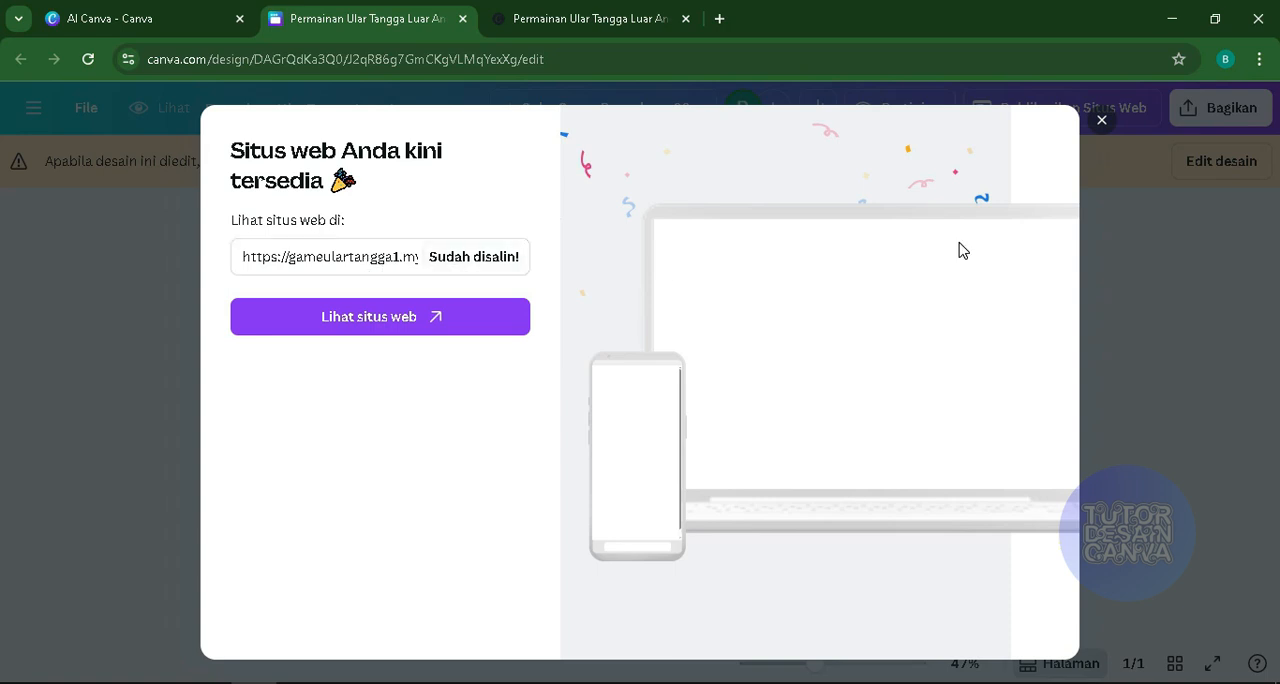
pyautogui.click(1258, 62)
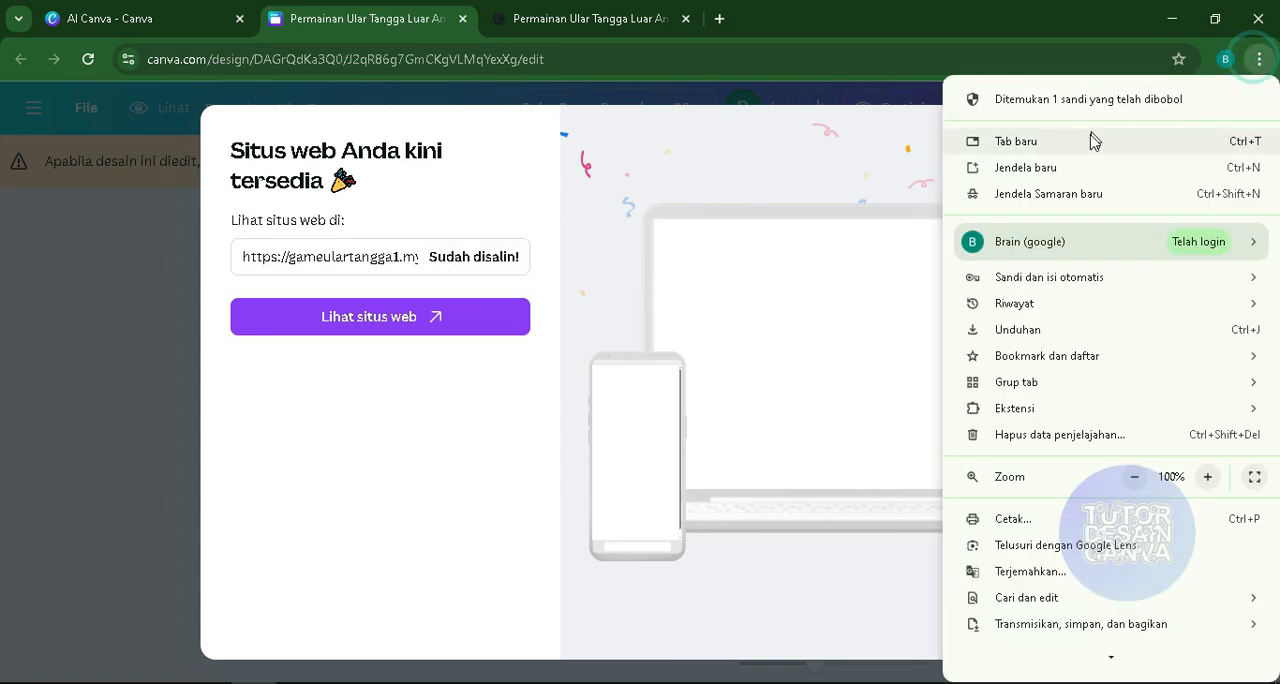
pyautogui.click(1052, 196)
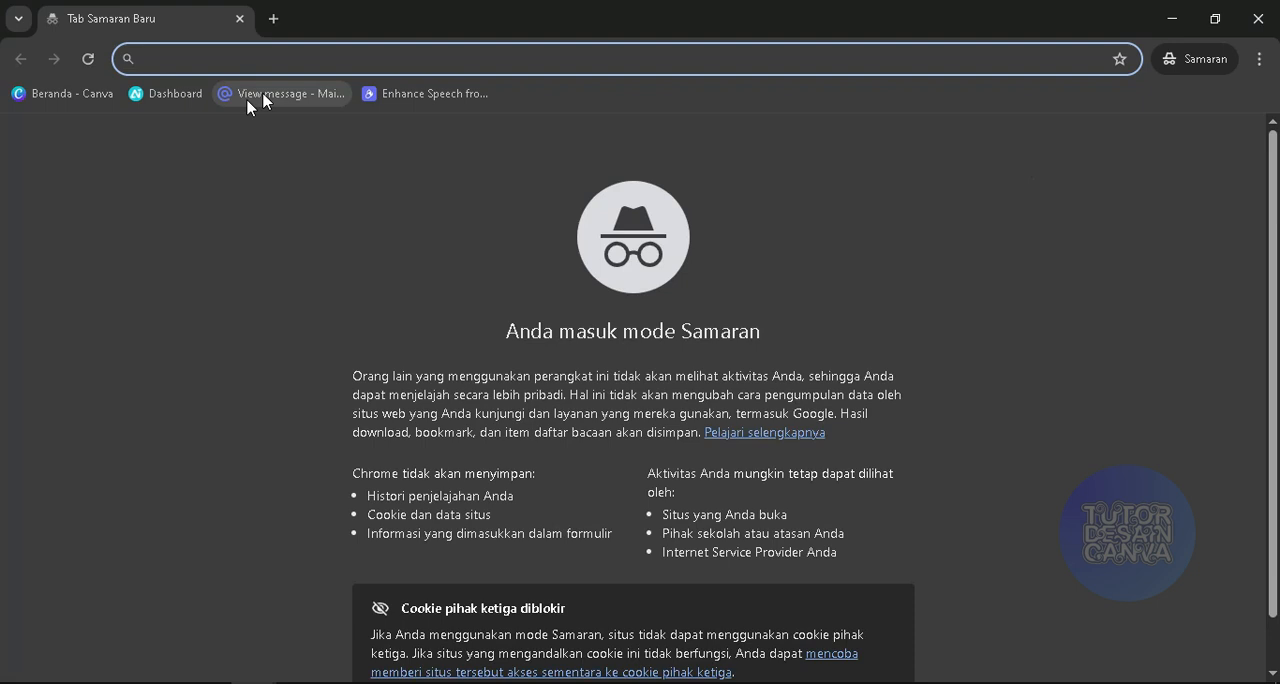
pyautogui.write('https://gameulartangga1.my.canva.site/')
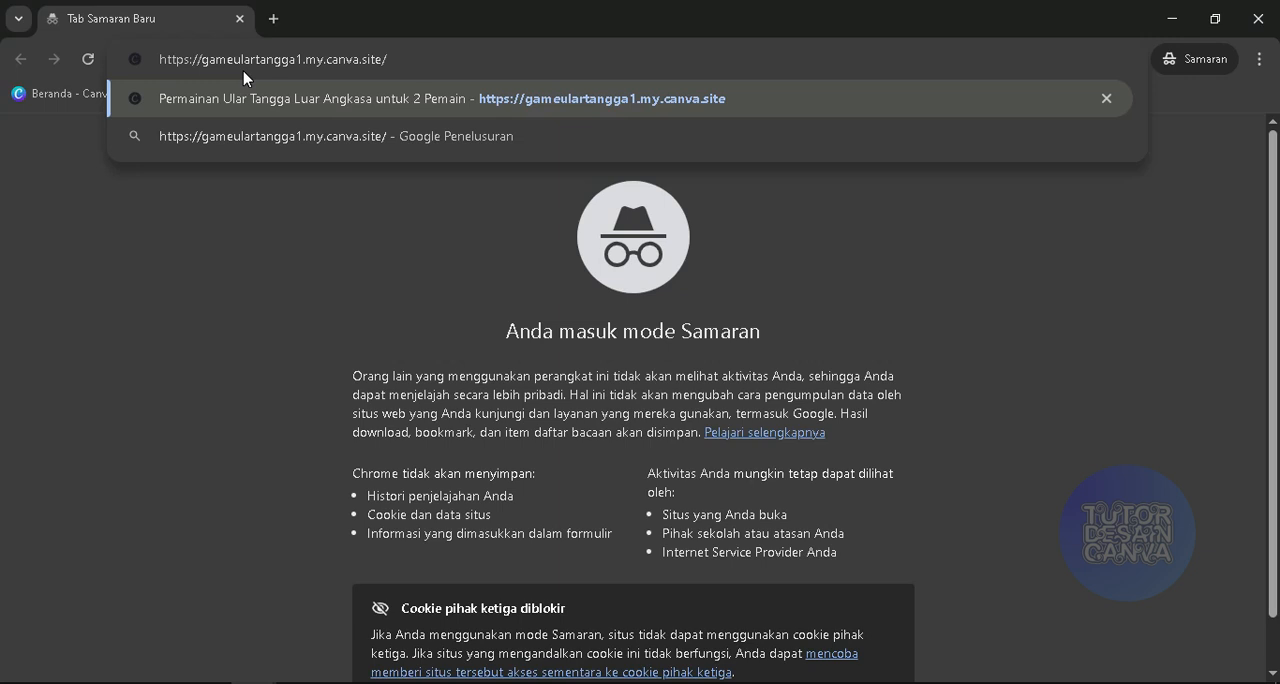
pyautogui.press('Return')
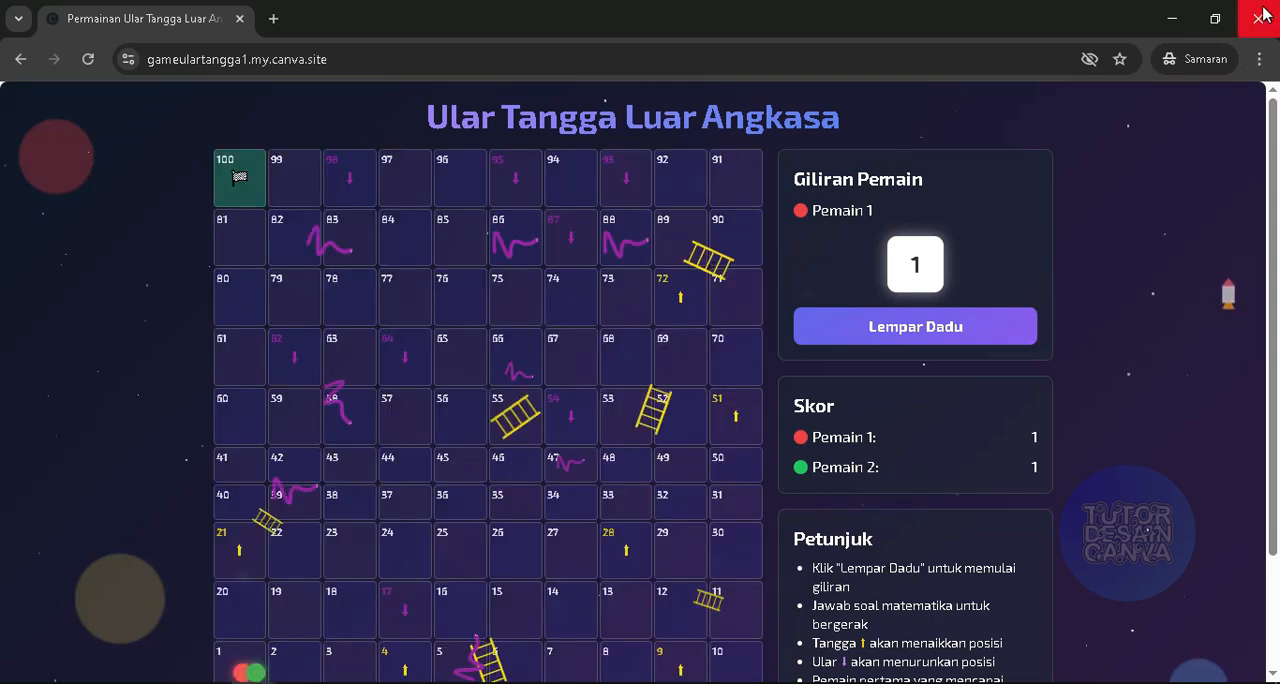
pyautogui.scroll(-3, 635, 334)
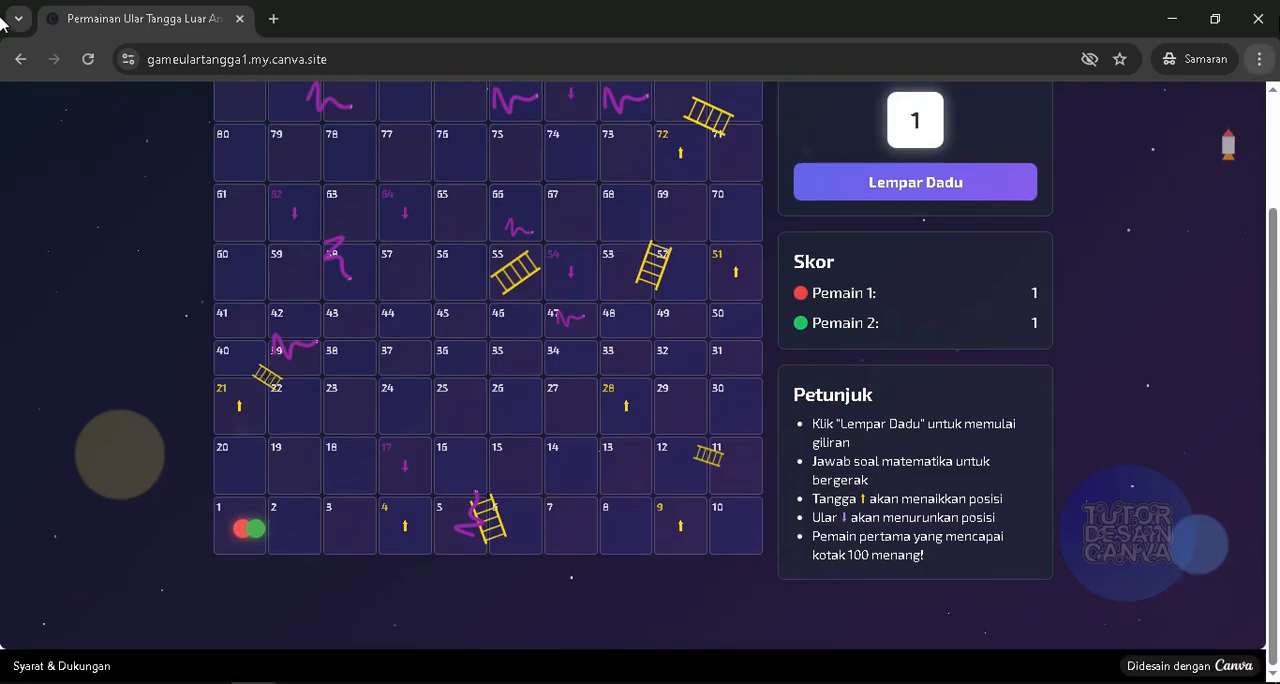
pyautogui.click(1258, 18)
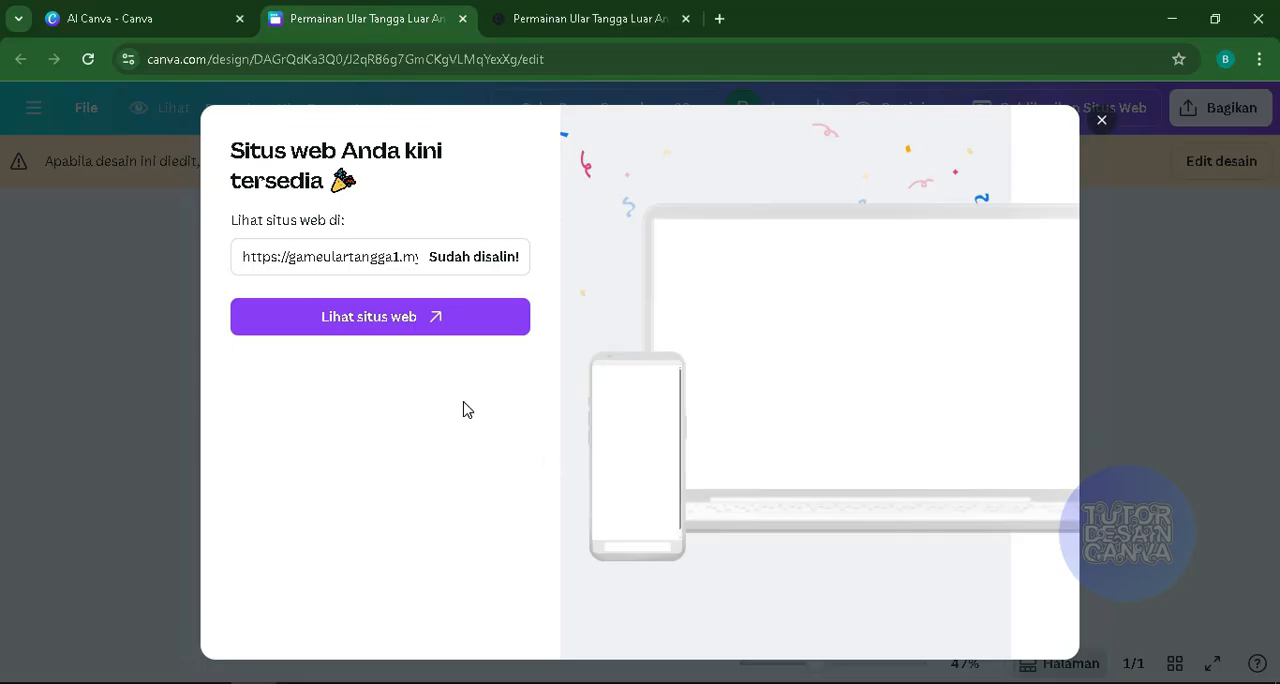
# - Dismiss the published-site dialog, return to the Canva AI conversation, reopen version 3 and review its change list and game board
pyautogui.click(1102, 121)
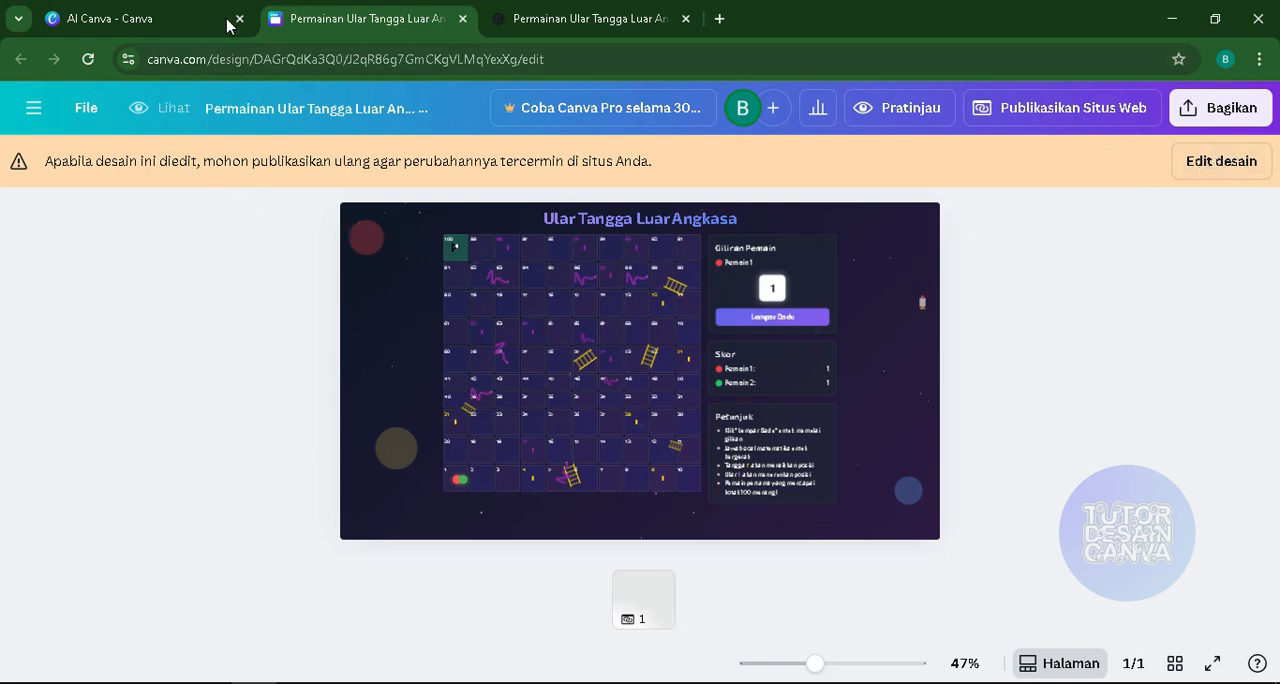
pyautogui.click(150, 18)
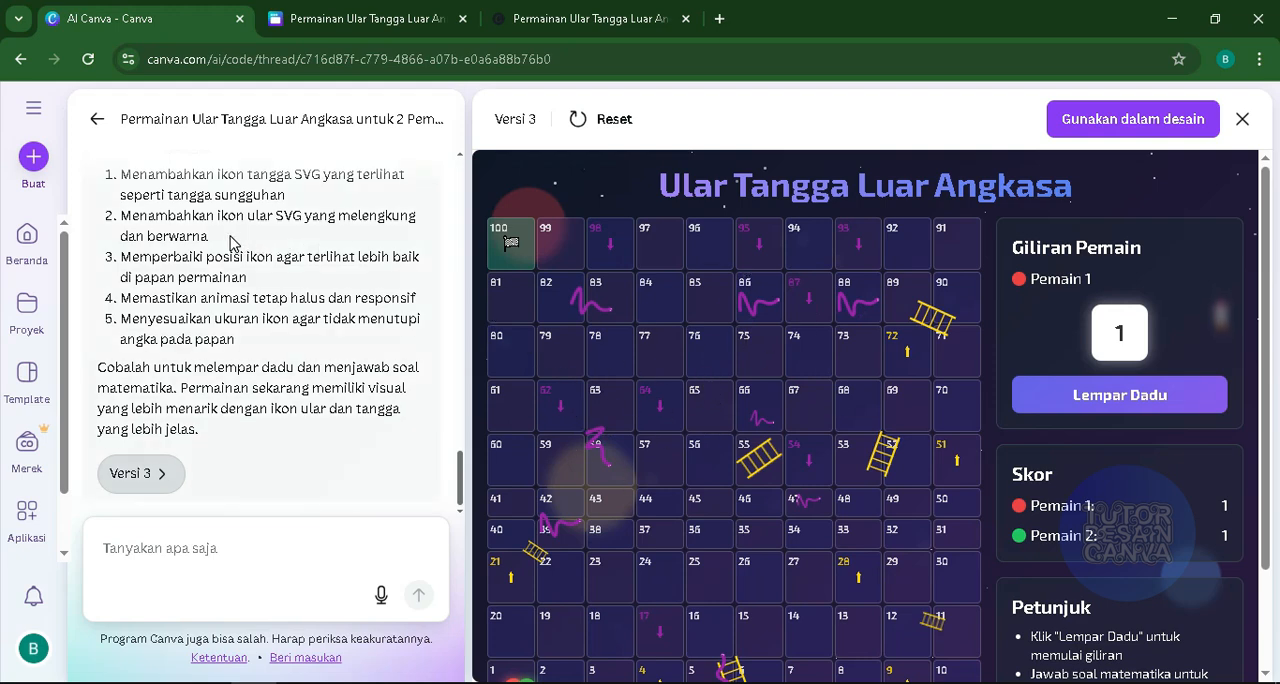
pyautogui.click(1242, 118)
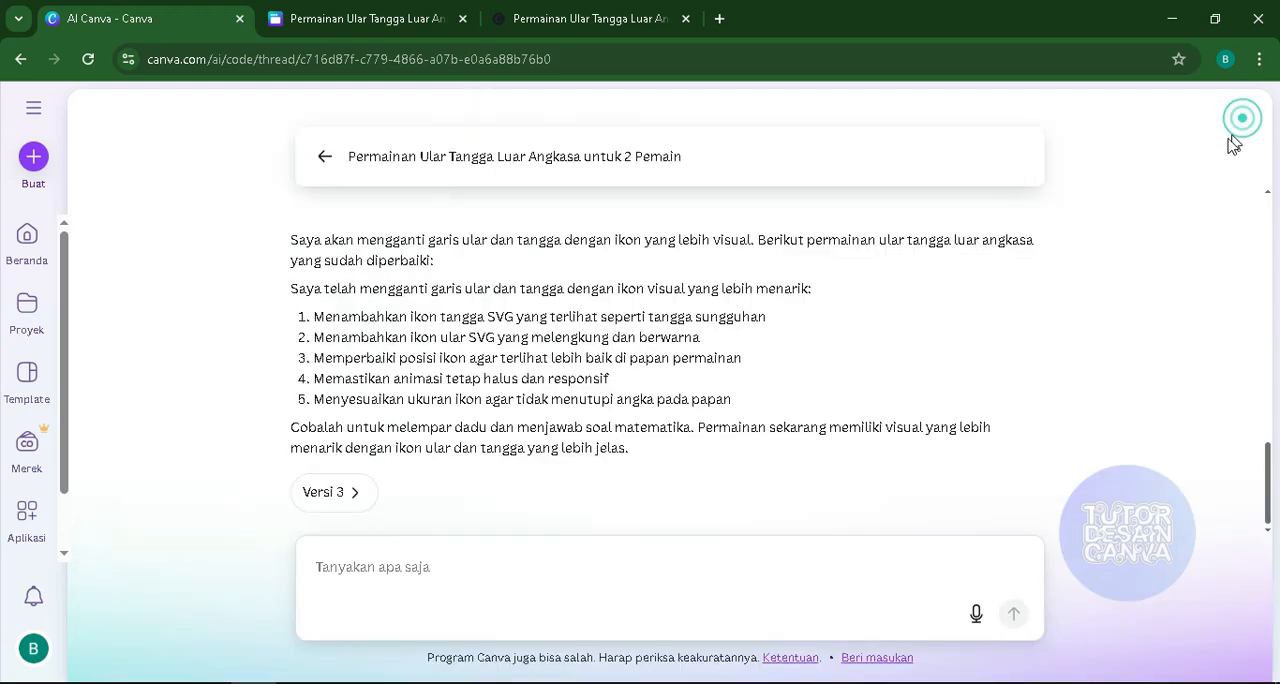
pyautogui.click(331, 497)
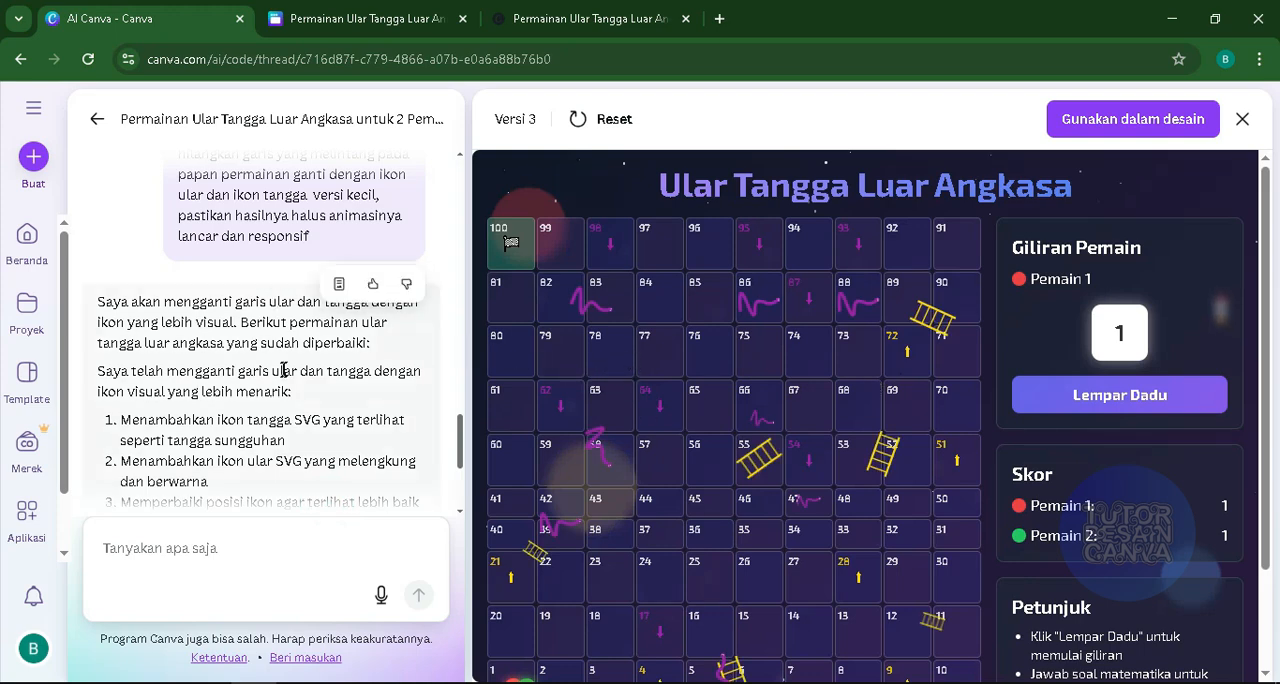
pyautogui.scroll(3, 286, 366)
pyautogui.scroll(-5, 286, 366)
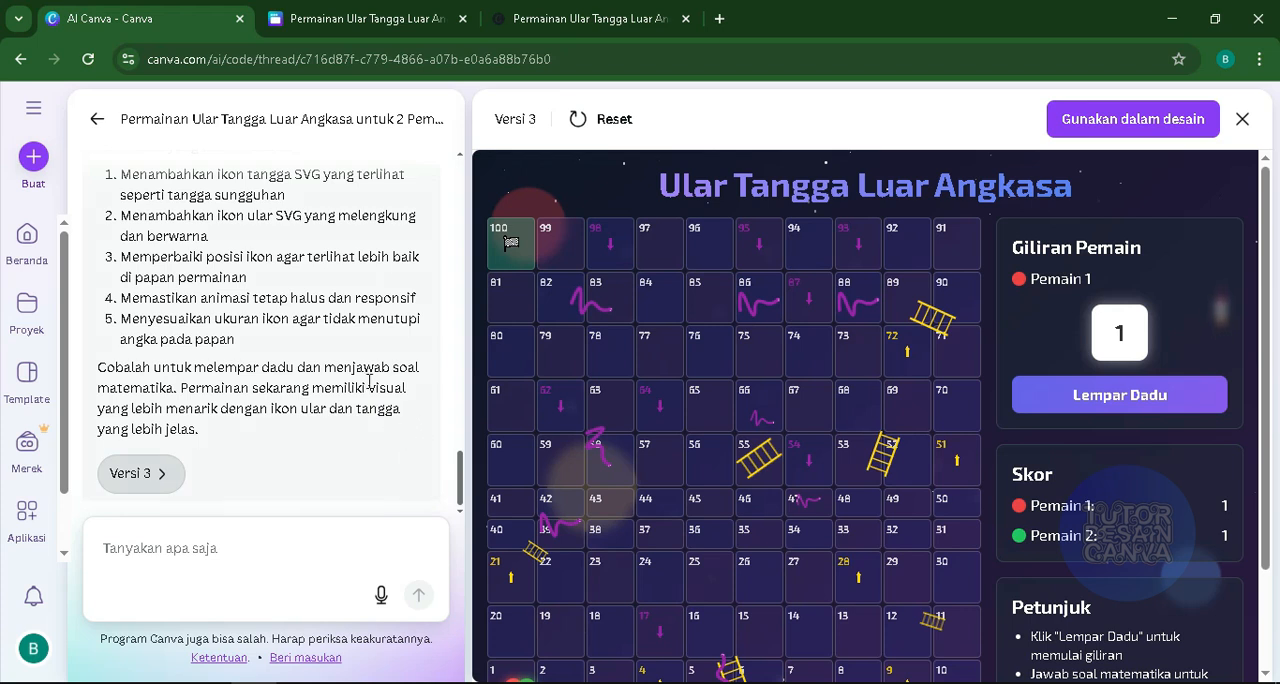
pyautogui.scroll(-3, 660, 475)
pyautogui.scroll(3, 705, 447)
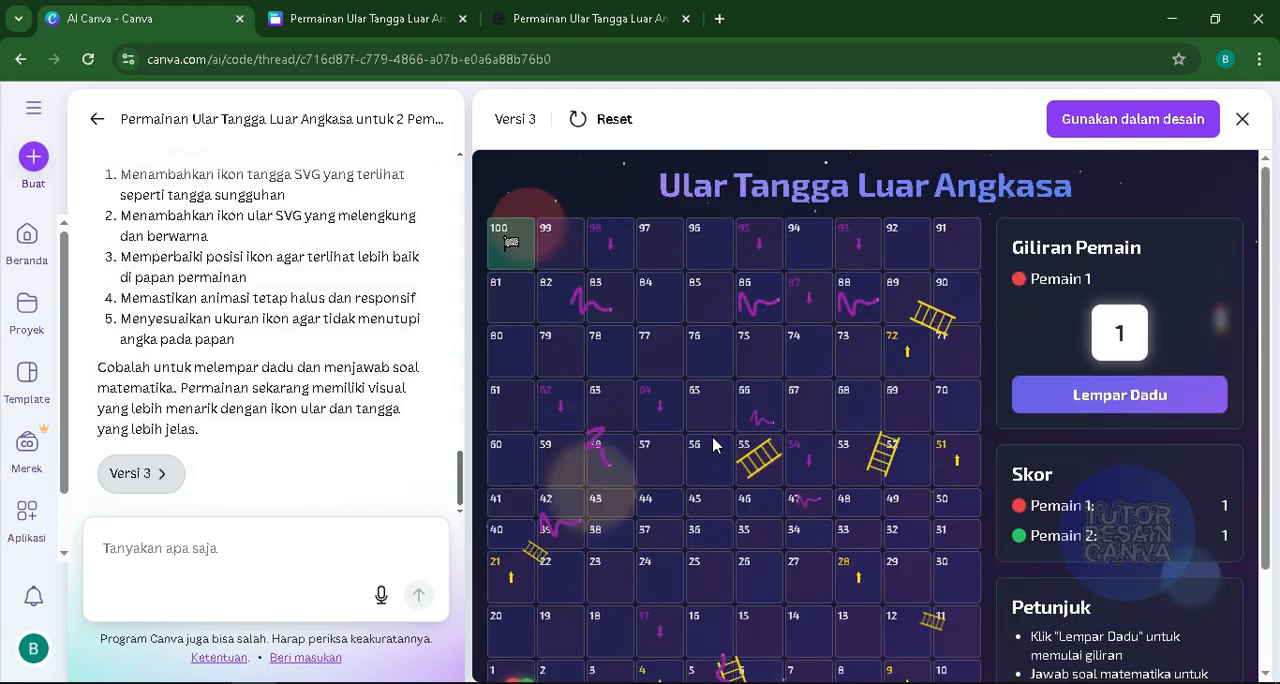
pyautogui.scroll(-1, 713, 446)
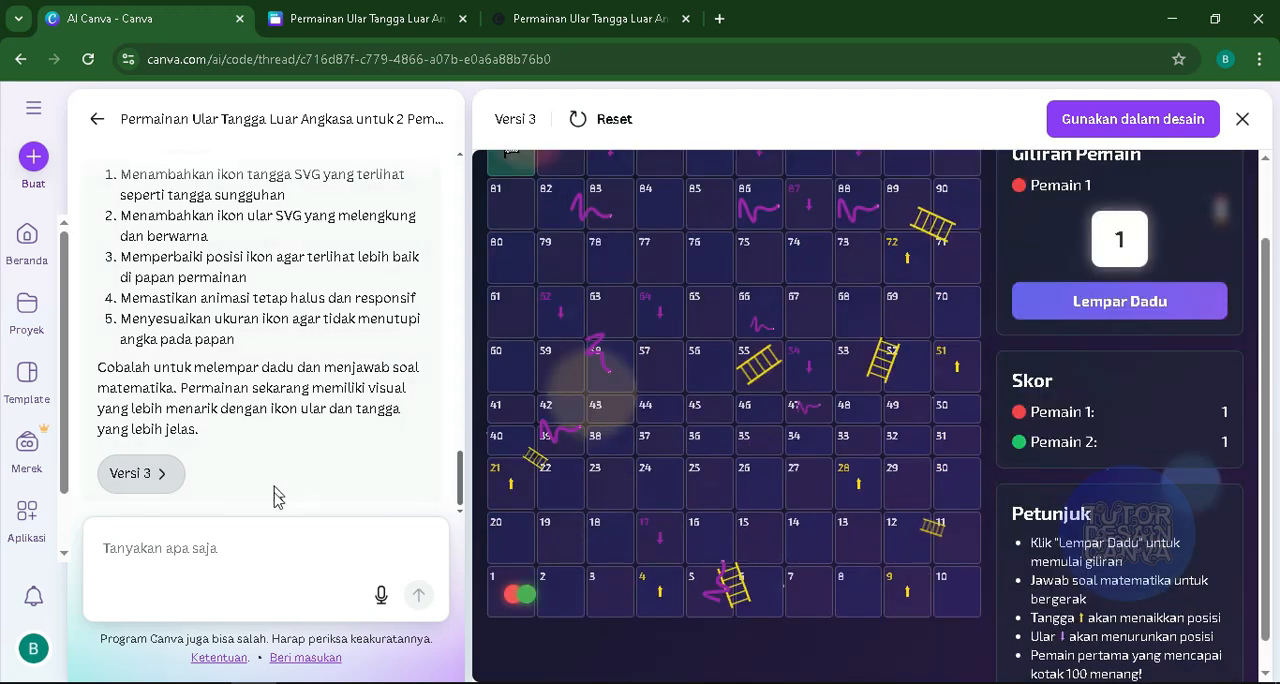
# - Send Canva AI the follow-up prompt "buat pemain tidak berjalan kalo salah menjawab kuis"
pyautogui.click(230, 557)
pyautogui.click(227, 557)
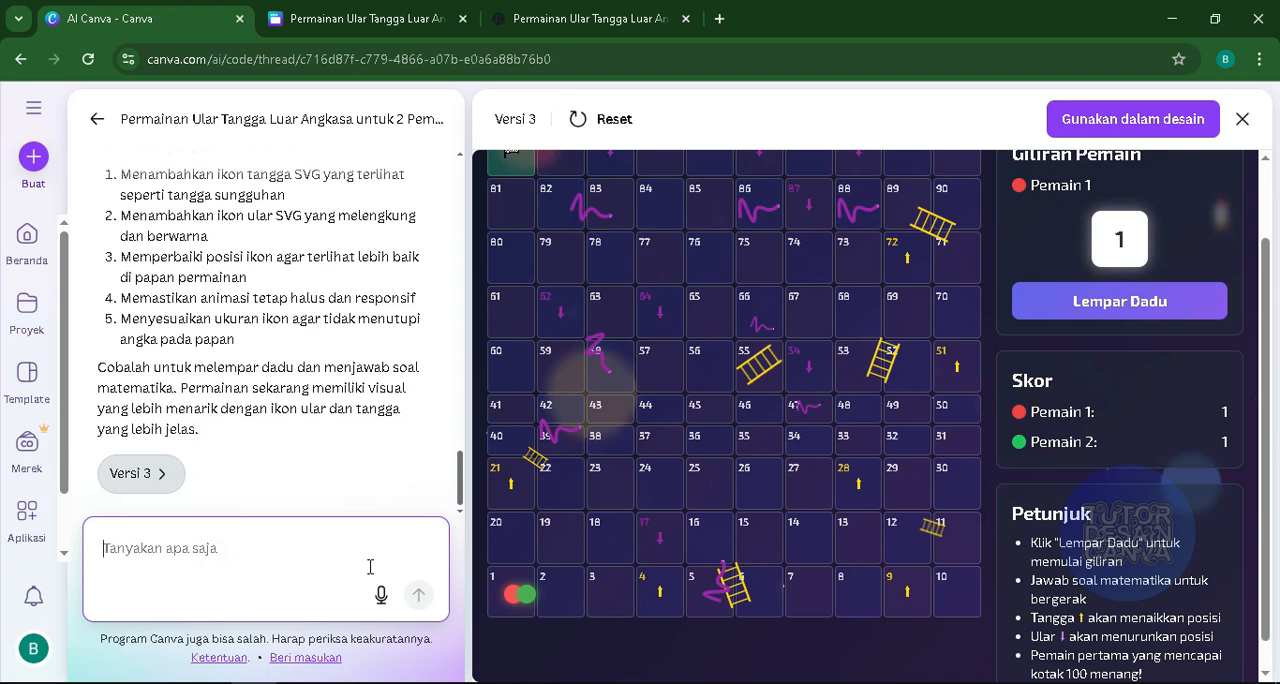
pyautogui.write('b')
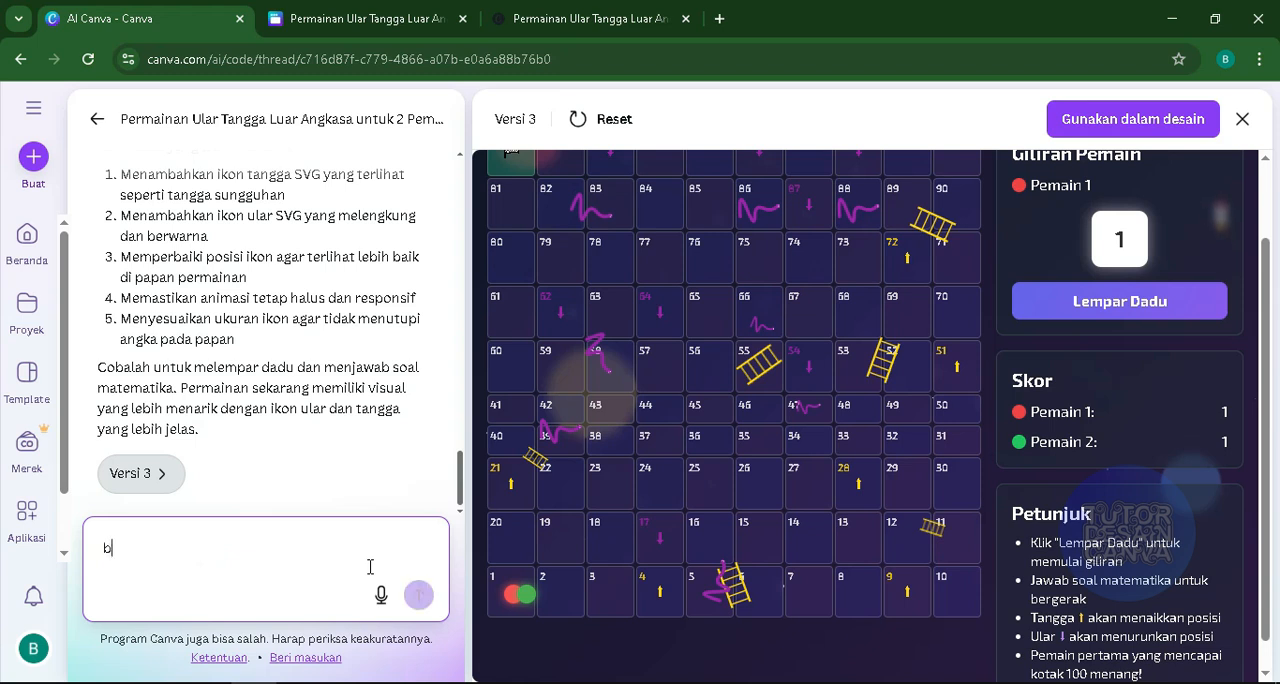
pyautogui.write('uat pemai')
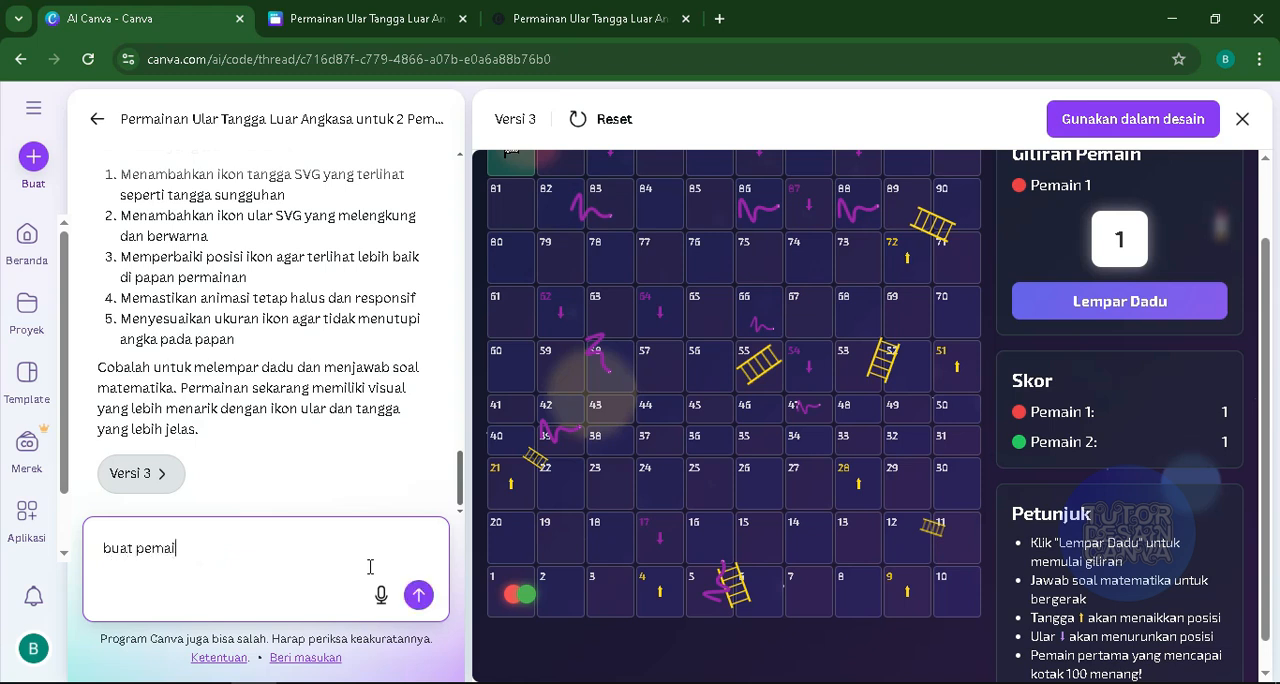
pyautogui.write('n')
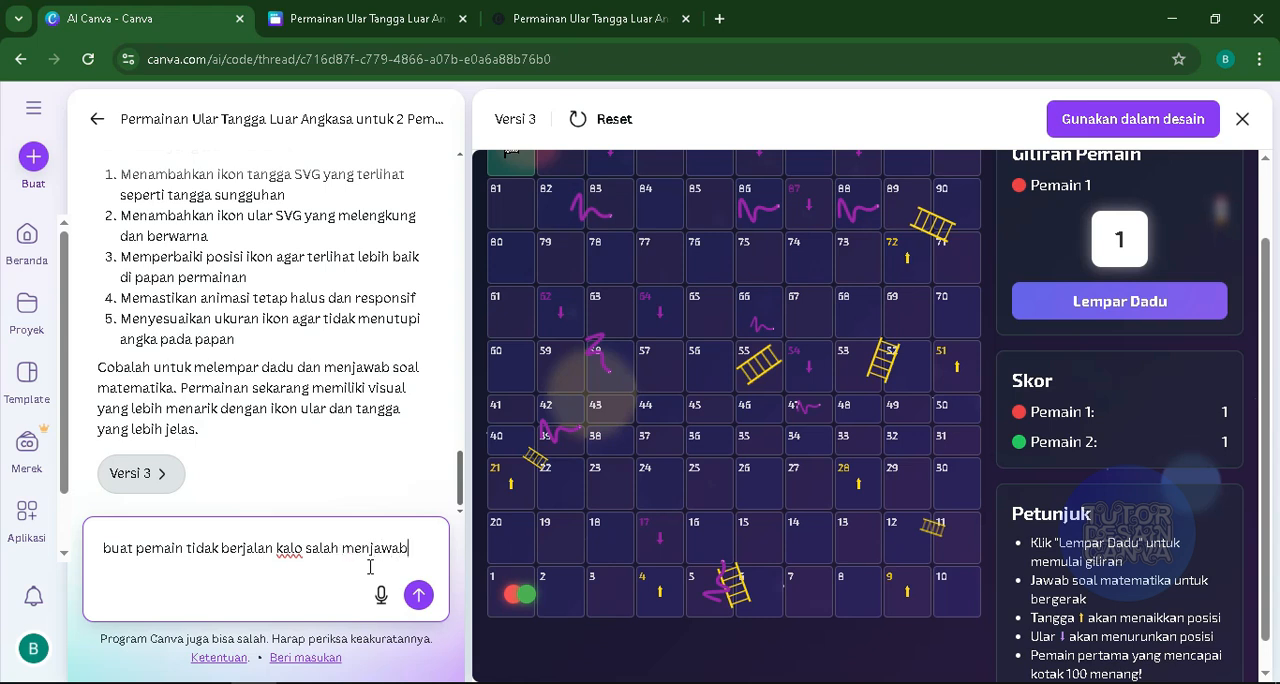
pyautogui.write('s')
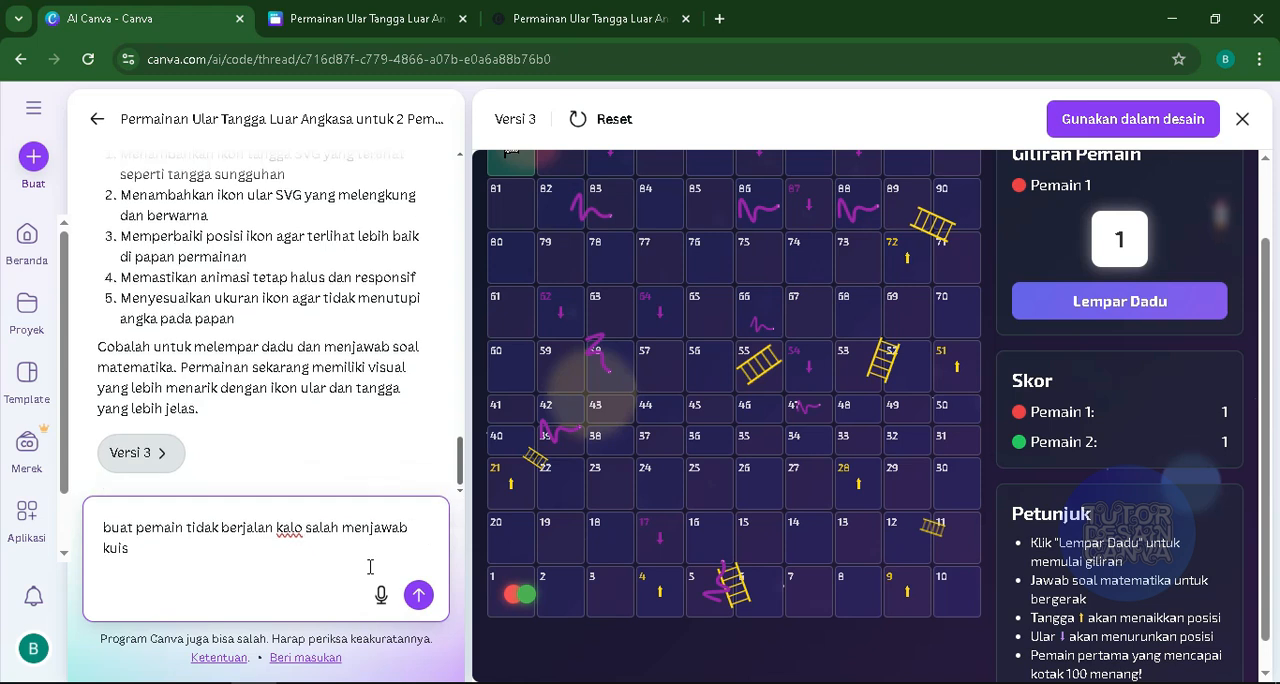
pyautogui.click(418, 595)
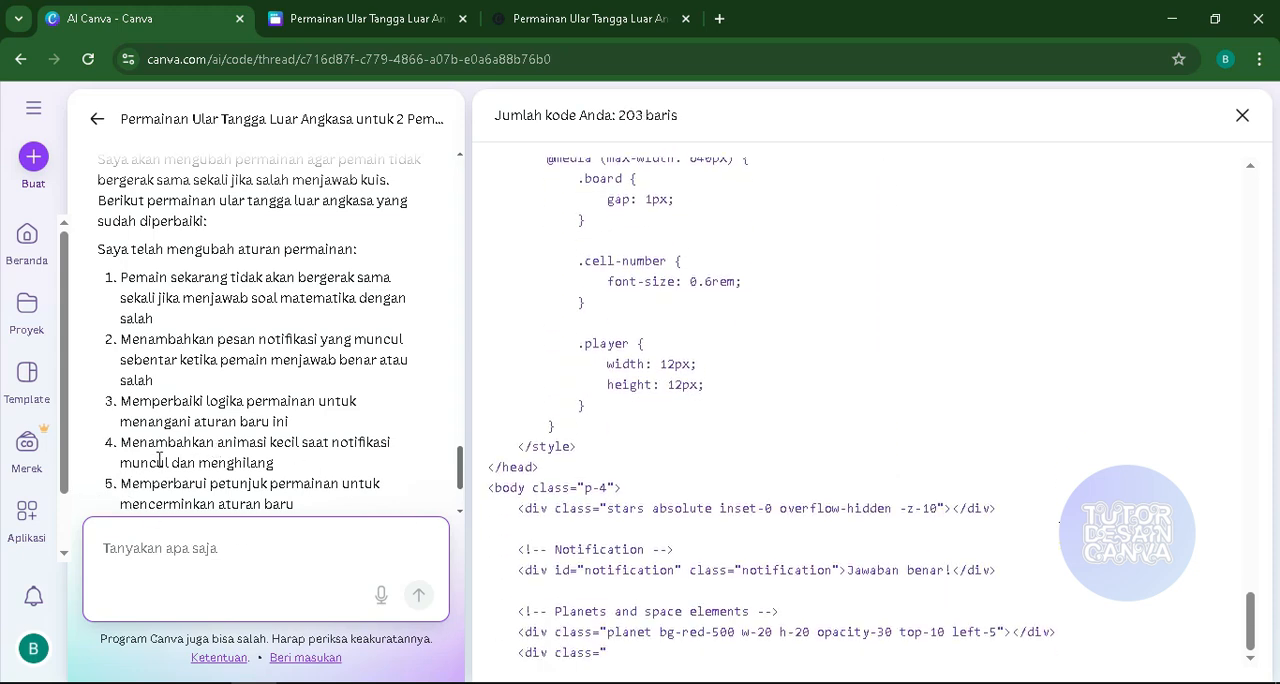
# - Look at the published game again while the new version generates, and return to the Canva AI conversation
pyautogui.click(384, 10)
pyautogui.click(594, 14)
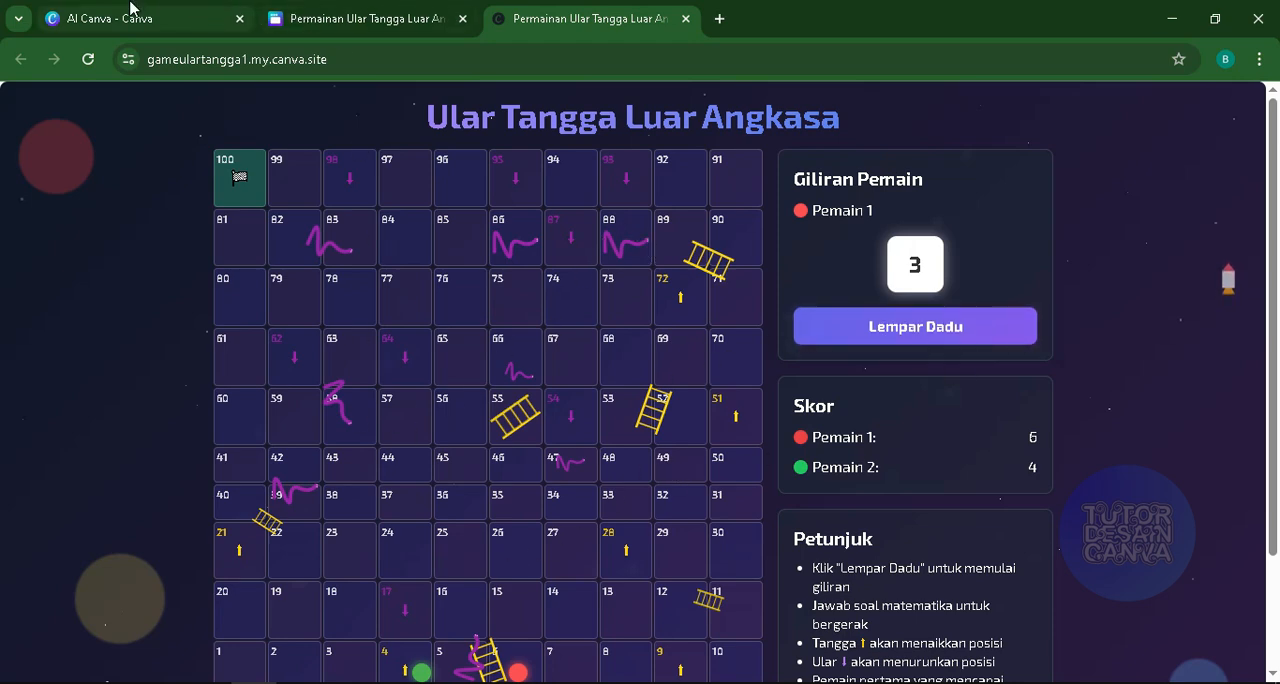
pyautogui.click(130, 12)
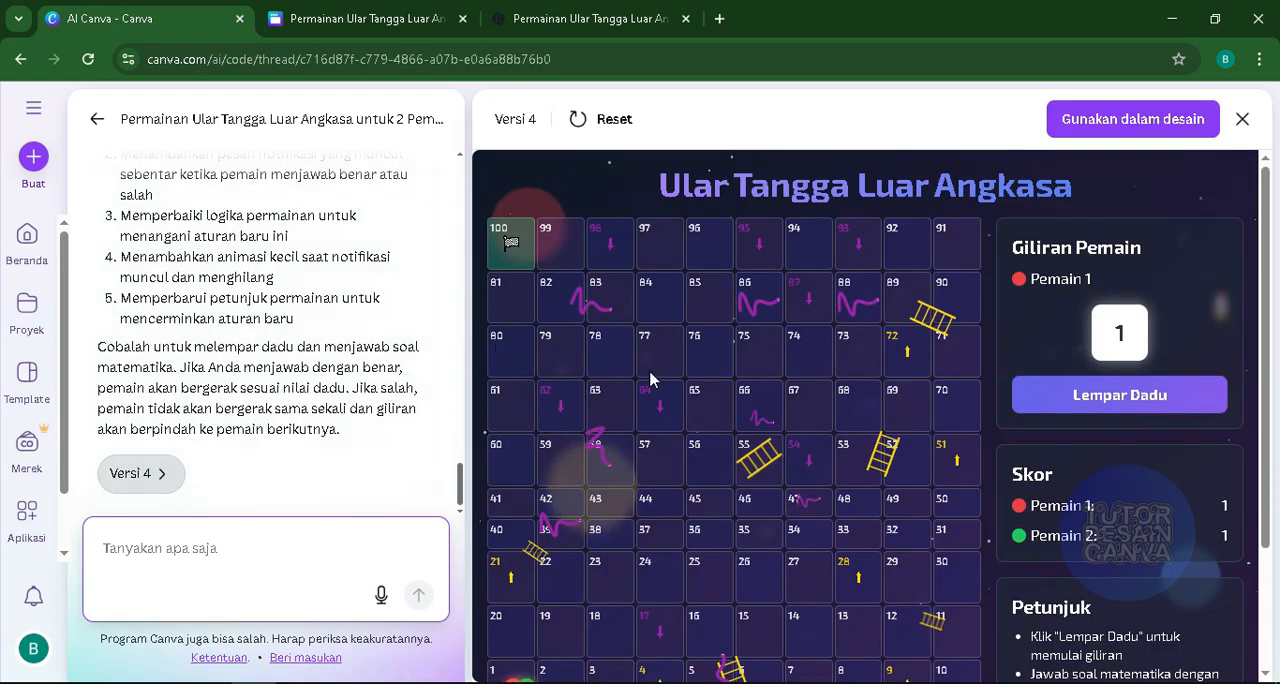
# - Test version 4 with three dice rolls, answering 6 * 2 with 10, 5 + 3 with 10 and 7 * 10 with 70
pyautogui.scroll(-1, 707, 395)
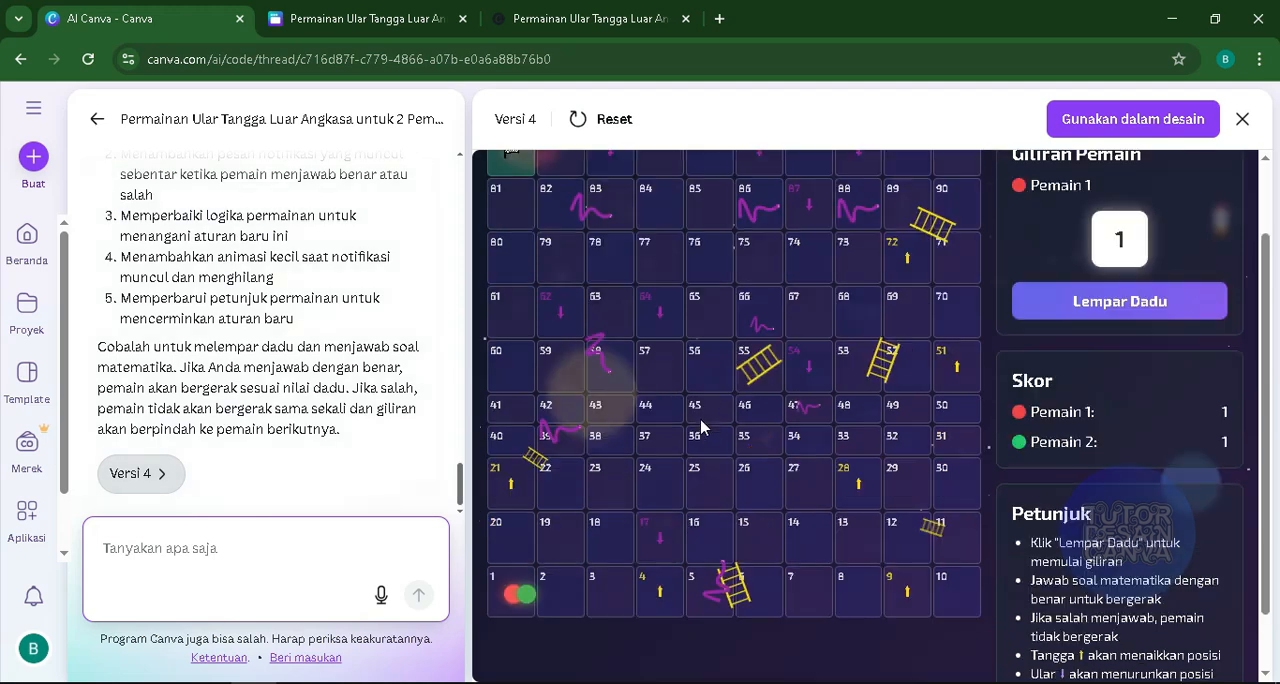
pyautogui.click(1061, 306)
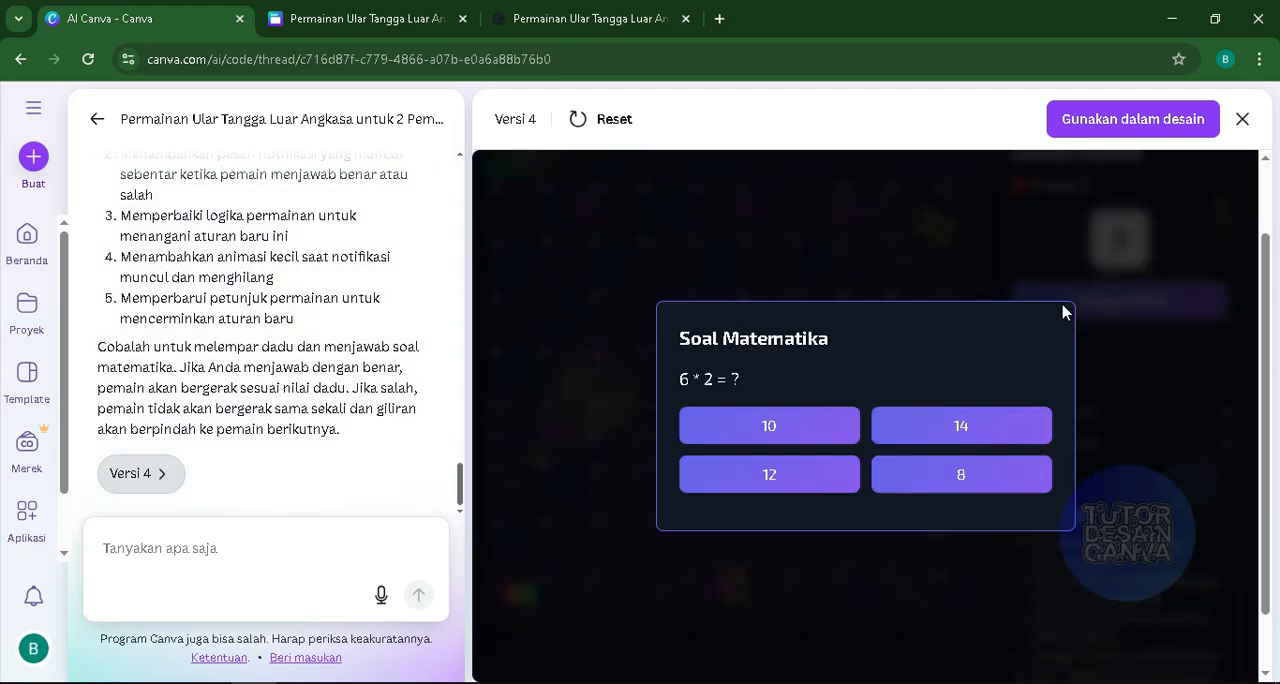
pyautogui.click(797, 429)
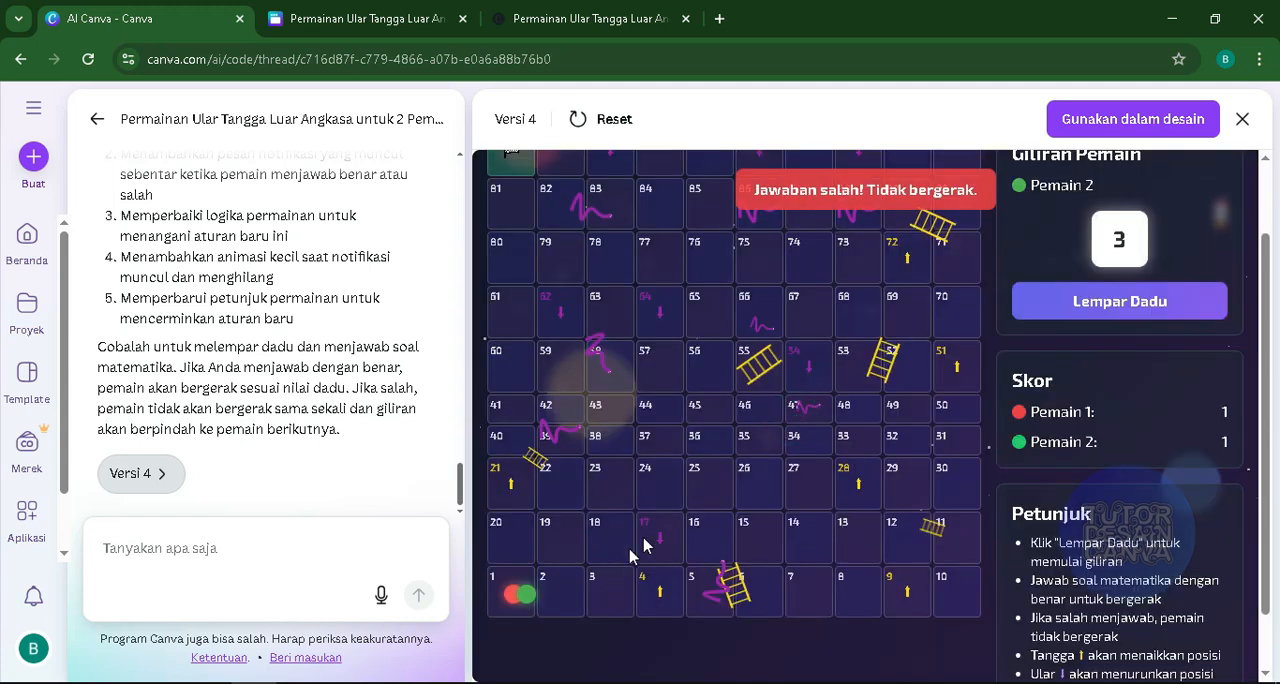
pyautogui.click(1045, 306)
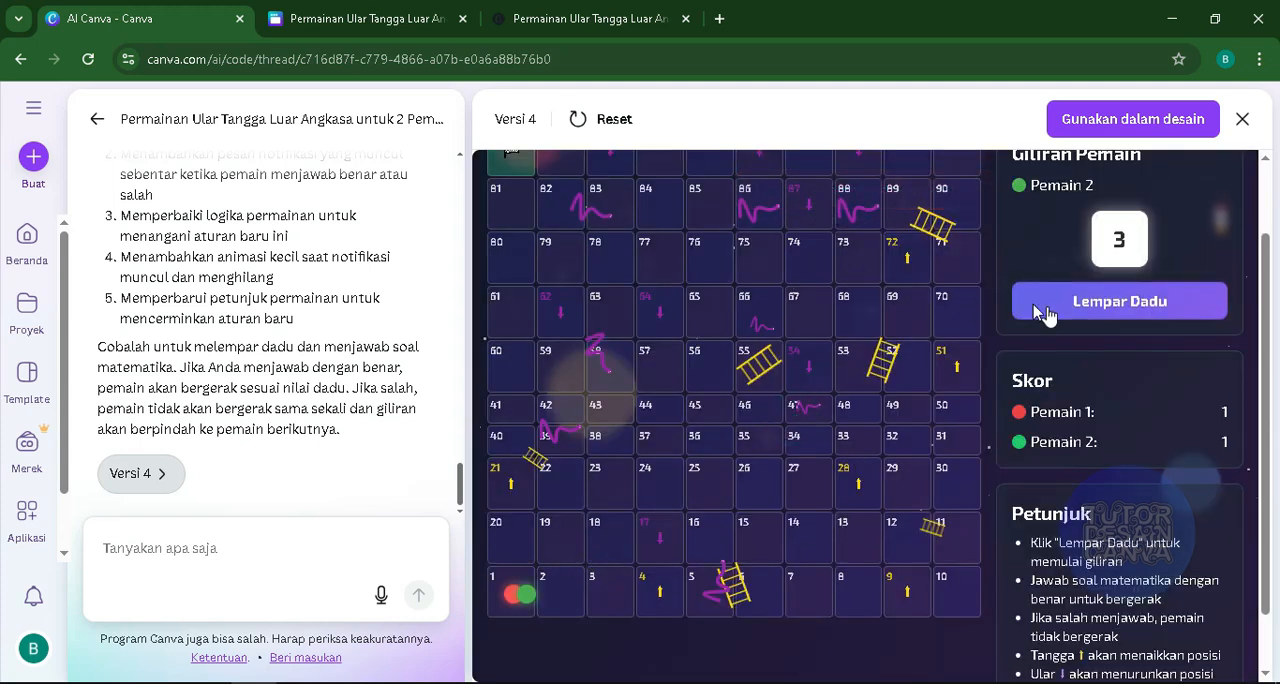
pyautogui.click(1045, 310)
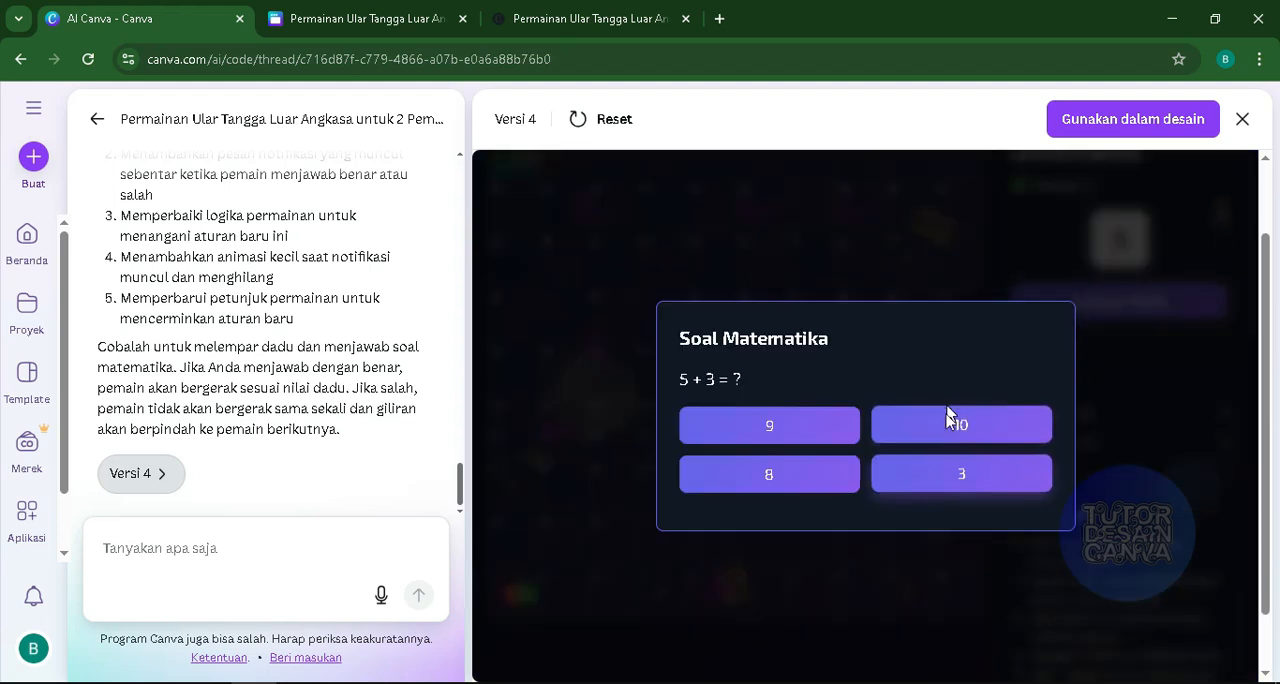
pyautogui.click(945, 430)
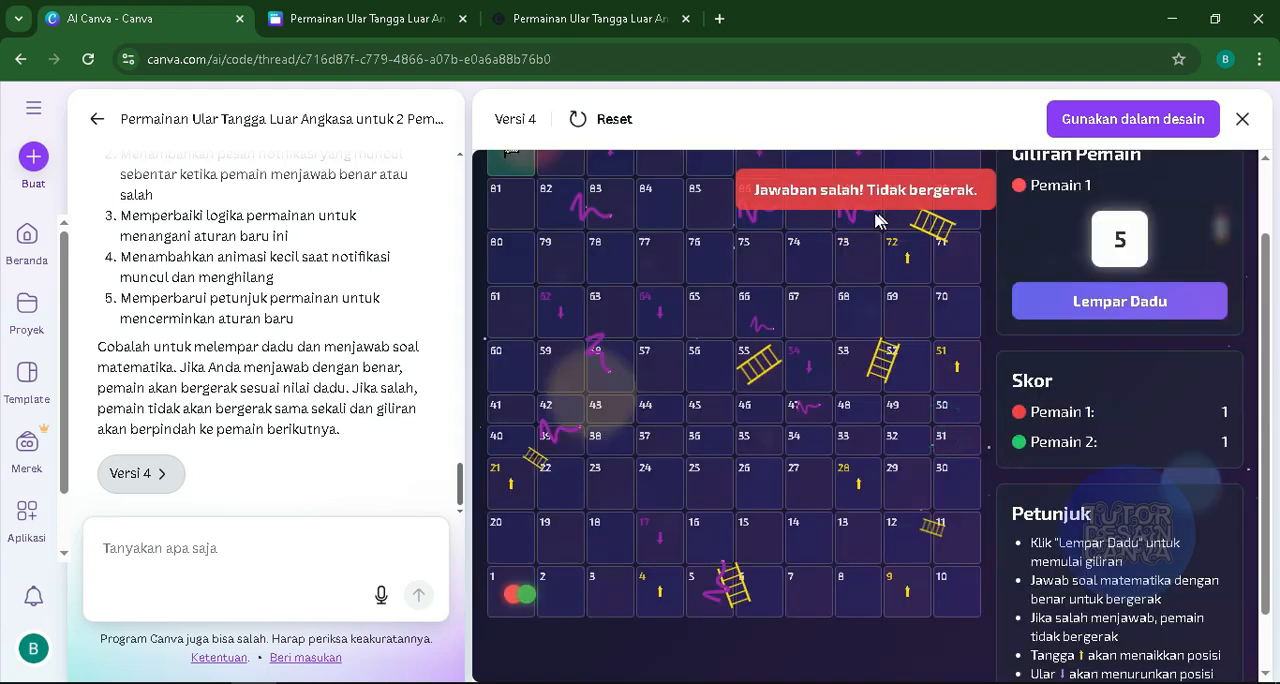
pyautogui.click(1095, 300)
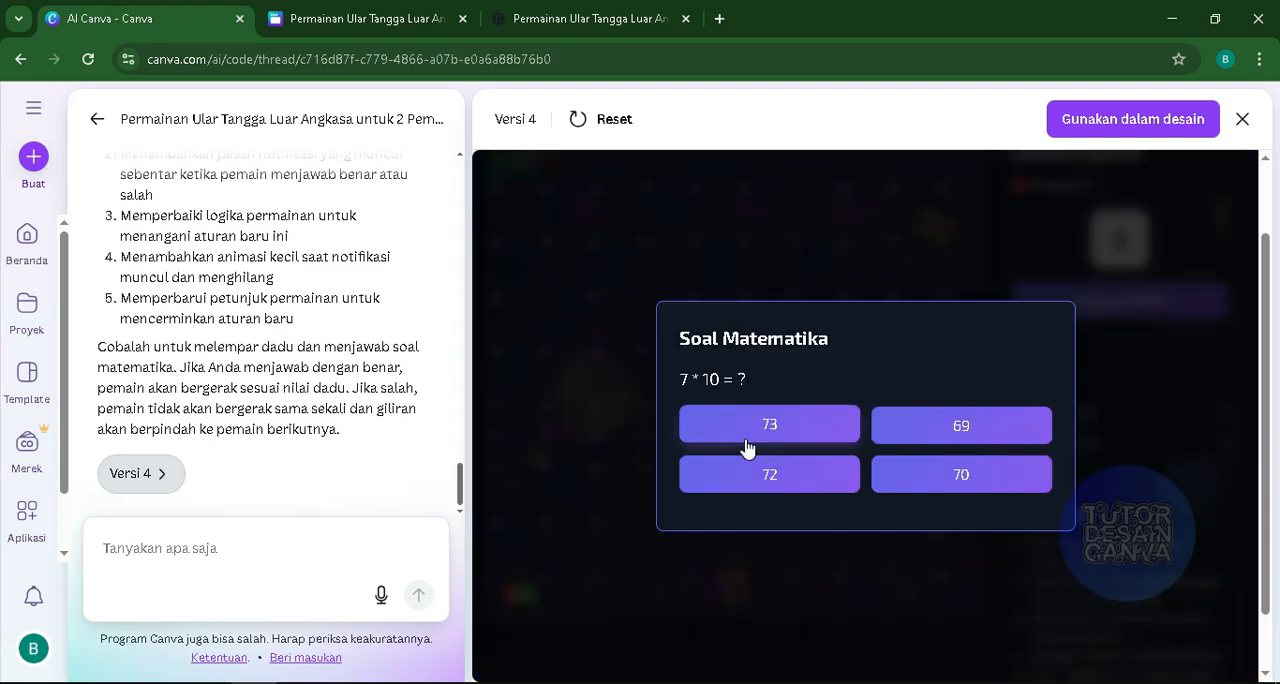
pyautogui.click(965, 472)
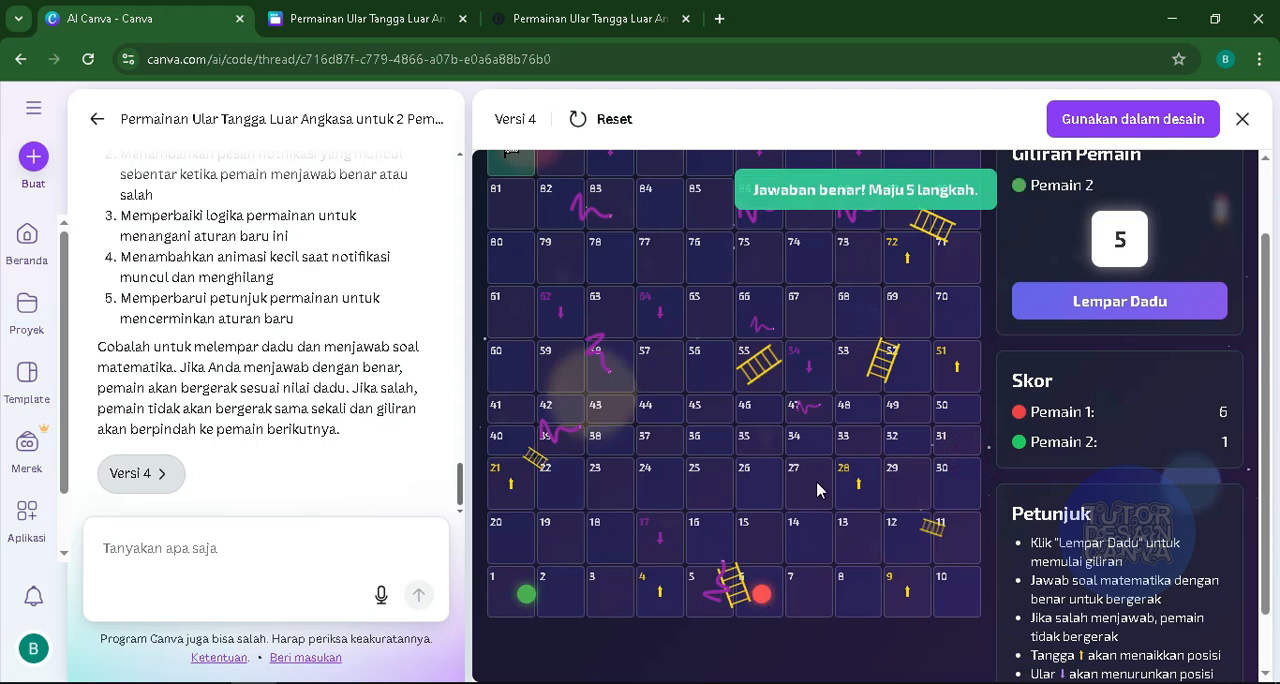
pyautogui.scroll(1, 818, 480)
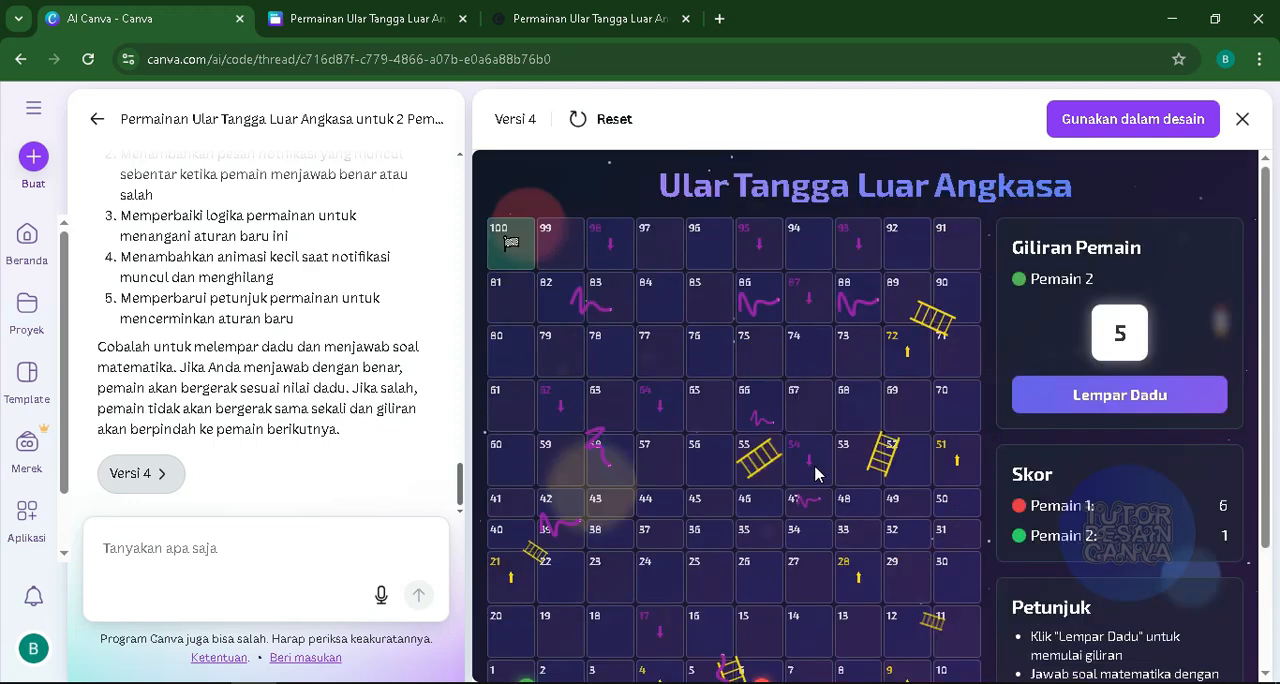
pyautogui.scroll(-1, 815, 473)
pyautogui.scroll(1, 815, 472)
pyautogui.scroll(-1, 780, 452)
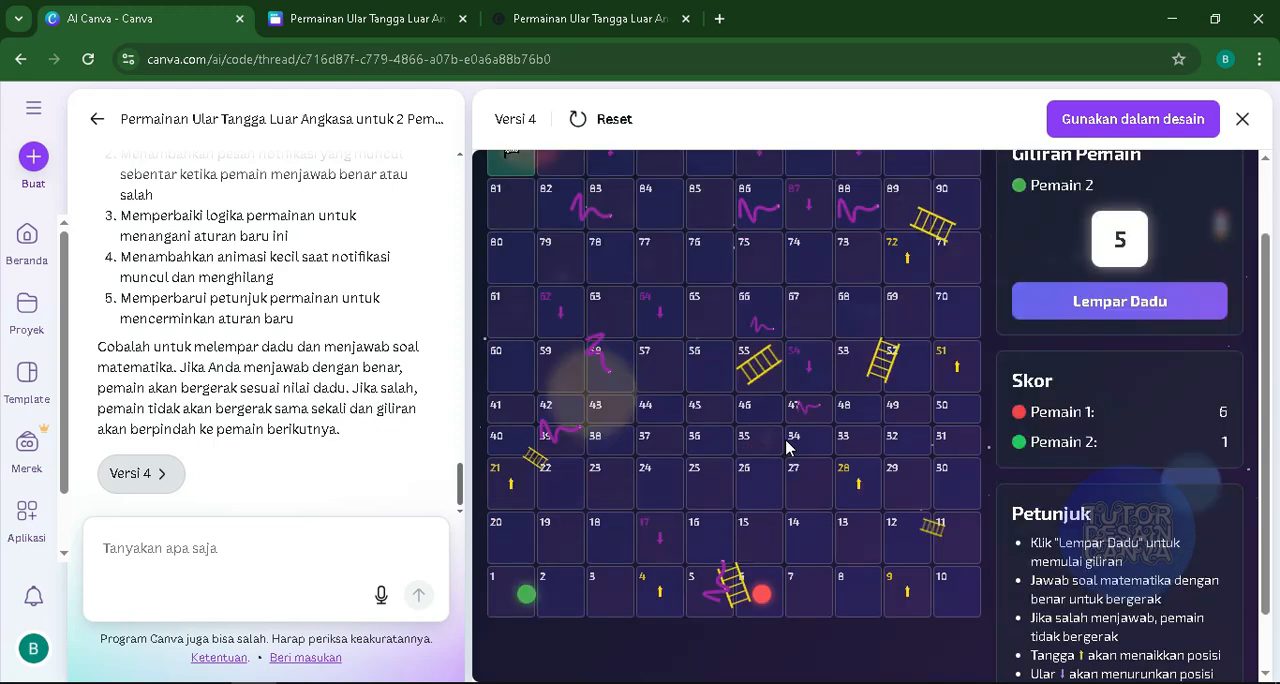
pyautogui.scroll(1, 787, 449)
pyautogui.scroll(-1, 785, 449)
pyautogui.scroll(1, 785, 452)
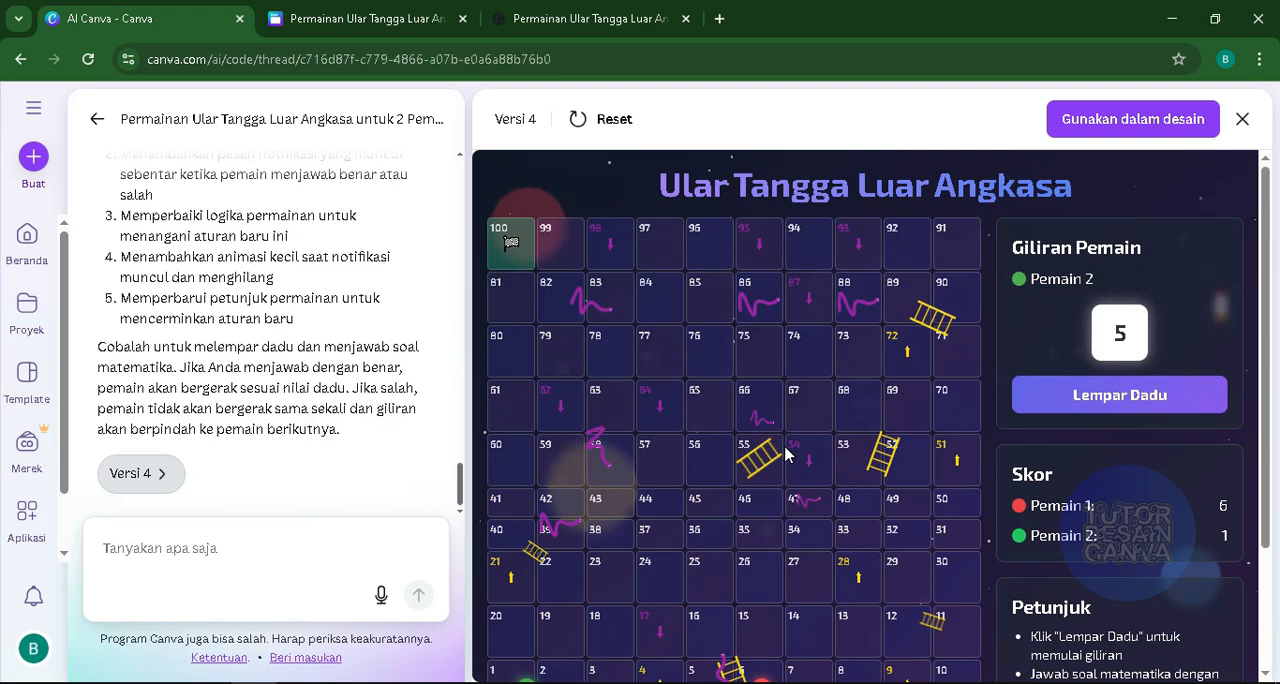
pyautogui.scroll(-1, 785, 453)
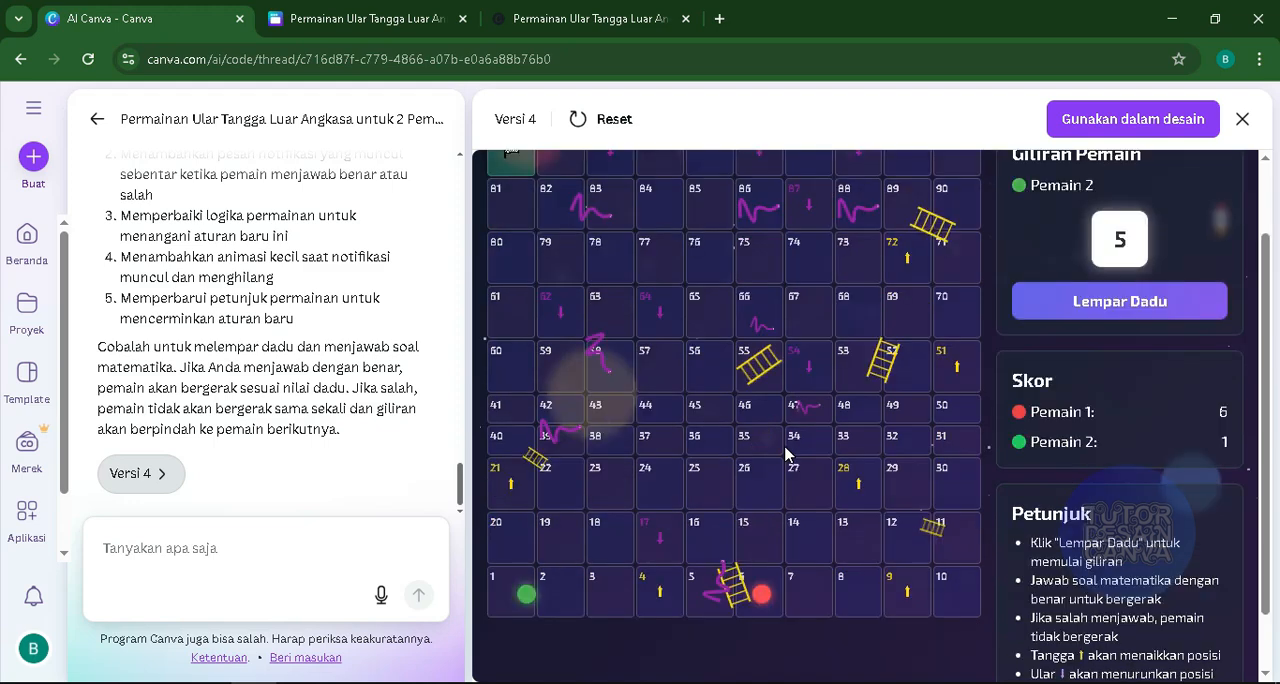
pyautogui.scroll(1, 785, 453)
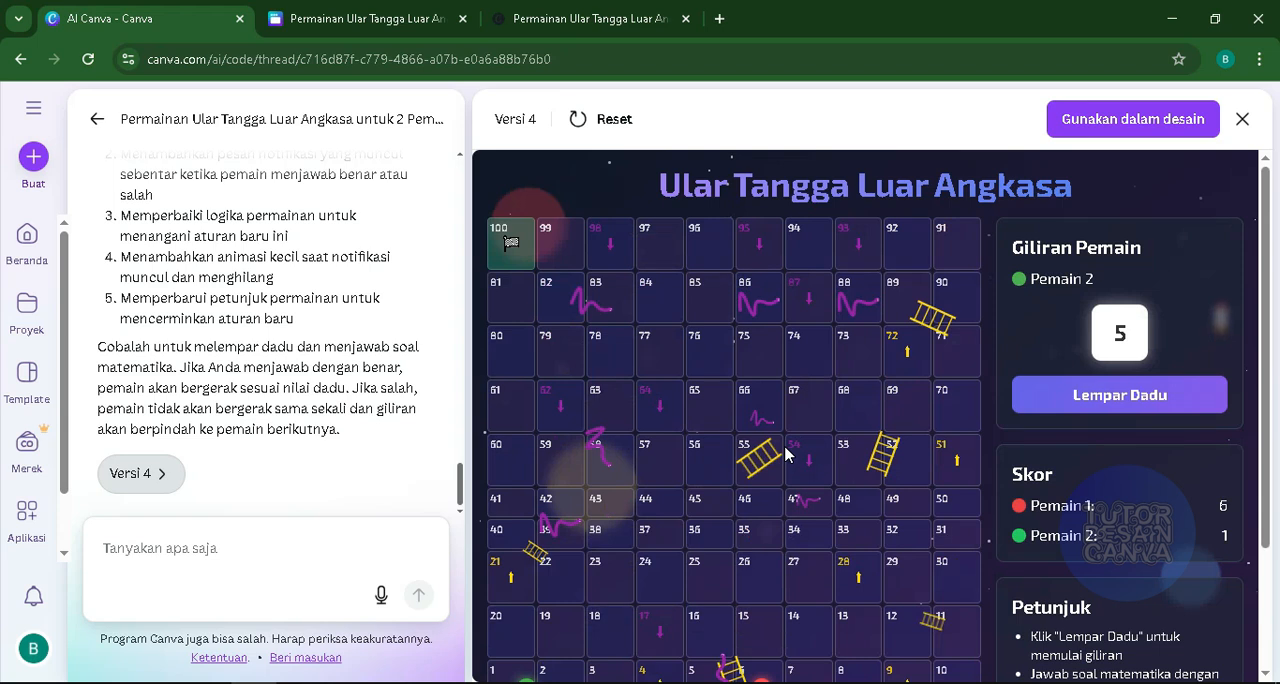